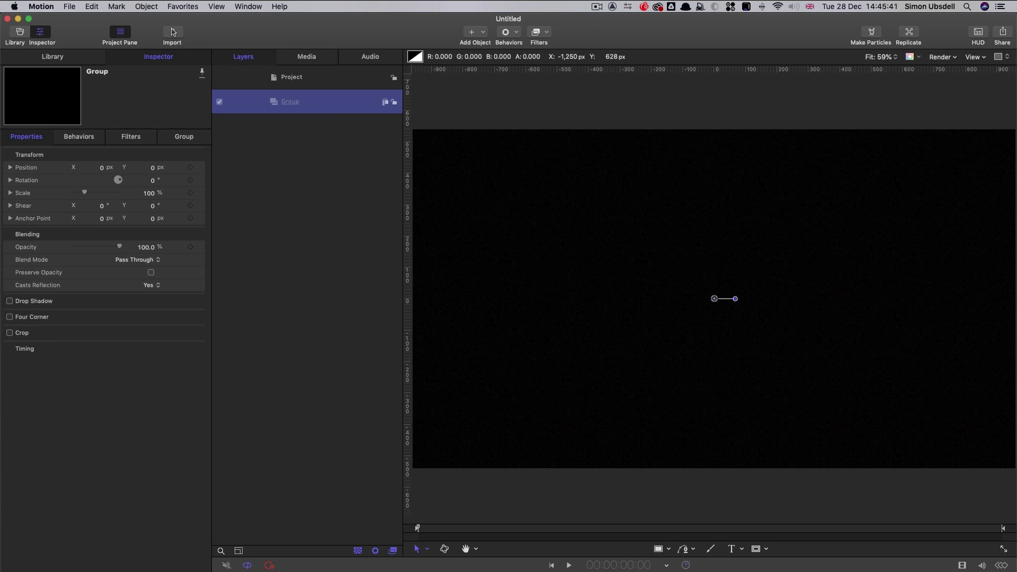
# Step: Import the Ball Image.png, ConcreteFloor.jpg and Lissajous Particle.png files from the Assets folder into the project
pyautogui.click(170, 31)
pyautogui.click(448, 87)
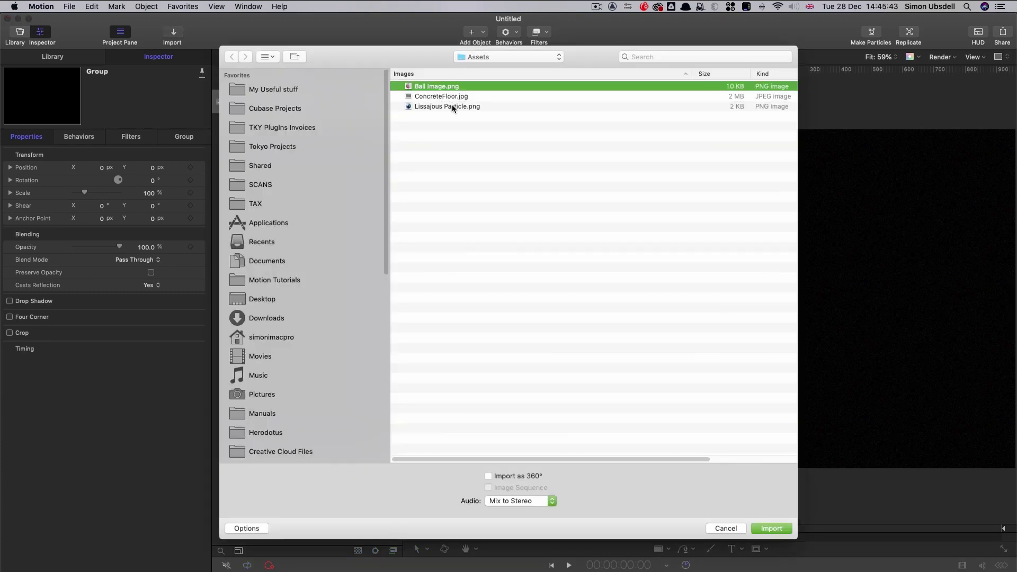
pyautogui.keyDown('shift'); pyautogui.click(445, 106); pyautogui.keyUp('shift')
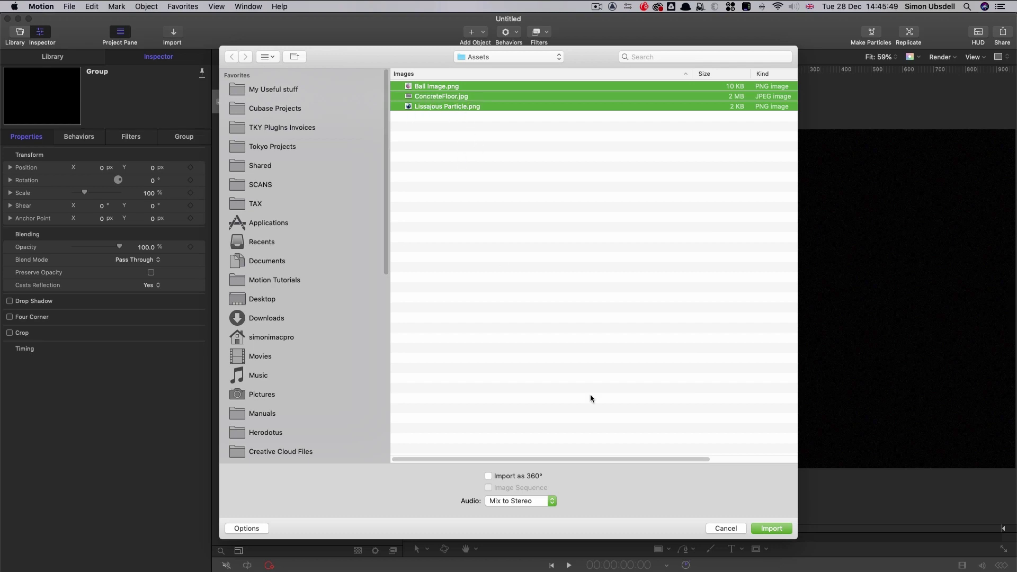
pyautogui.click(777, 529)
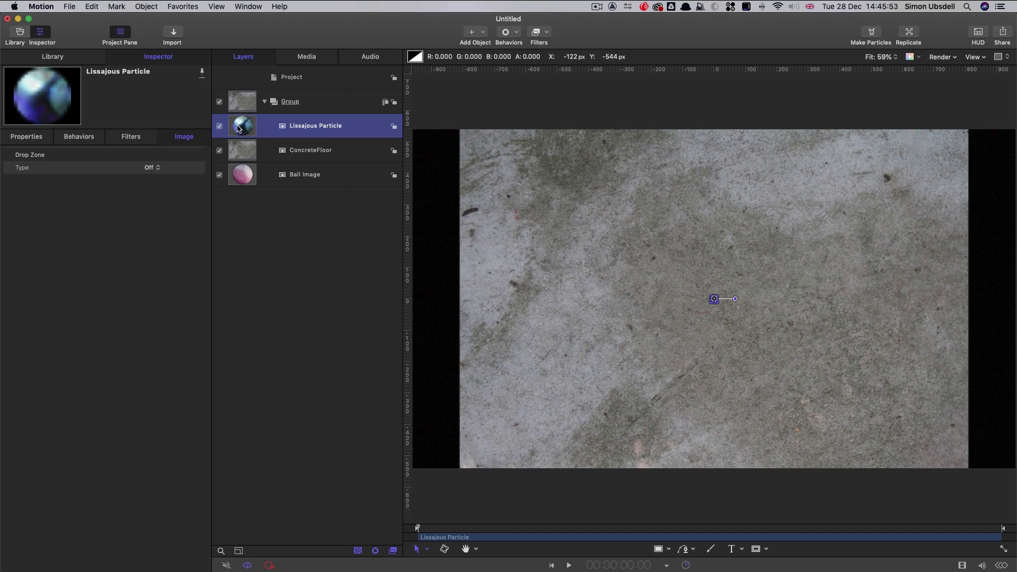
# Step: Move the Lissajous Particle and Ball Image layers into their own separate groups and hide both groups
pyautogui.moveTo(238, 128); pyautogui.dragTo(239, 91)
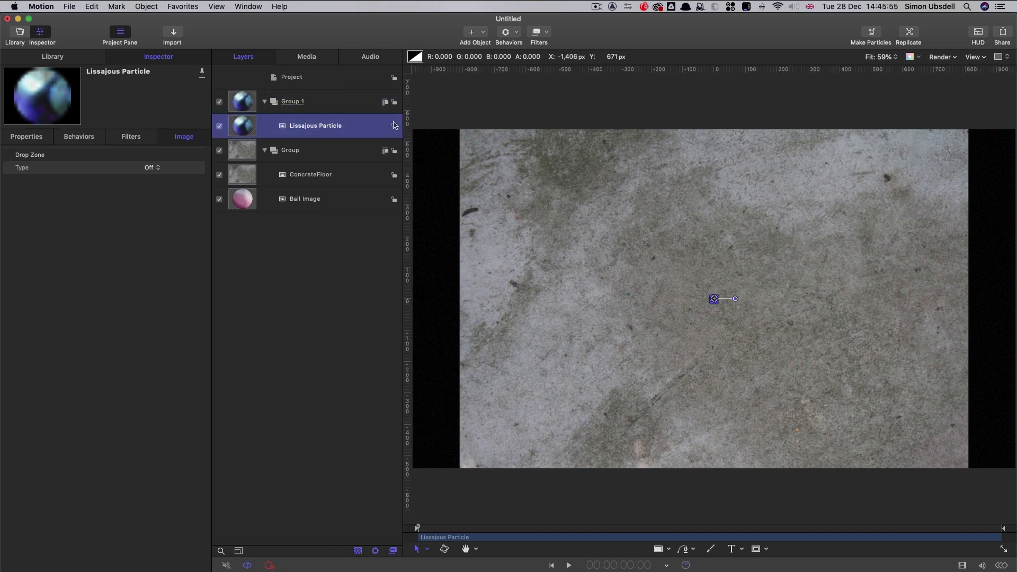
pyautogui.moveTo(233, 201); pyautogui.dragTo(260, 91)
pyautogui.click(244, 200)
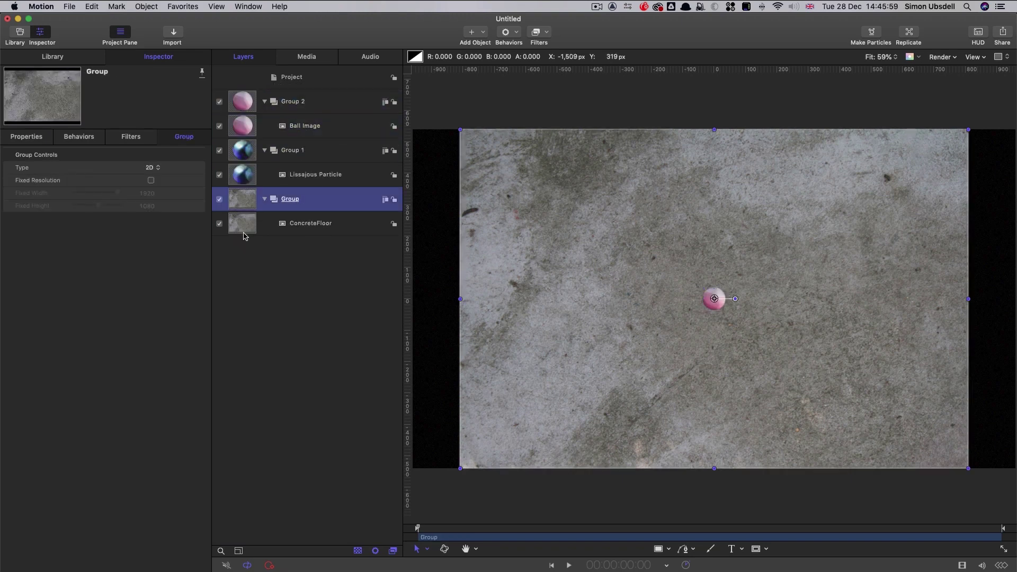
pyautogui.click(219, 151)
pyautogui.click(219, 101)
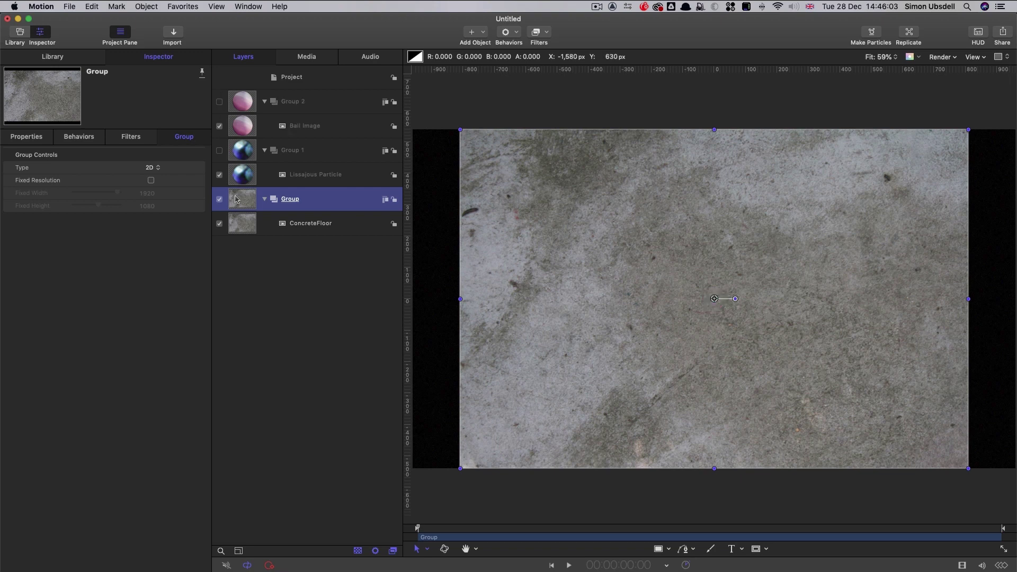
# Step: Set the scale of the ConcreteFloor layer to 100%
pyautogui.click(236, 231)
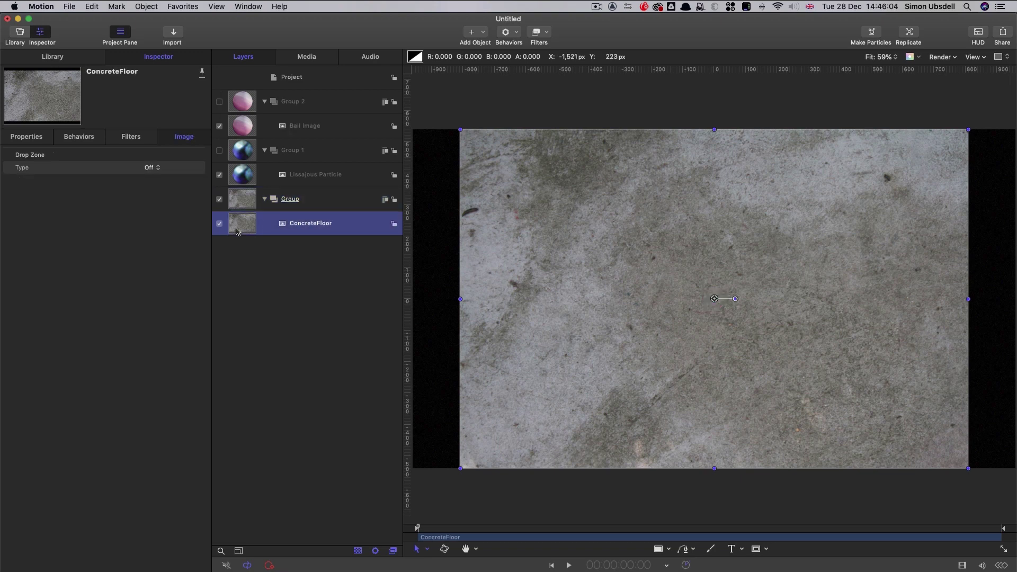
pyautogui.click(30, 137)
pyautogui.click(145, 193)
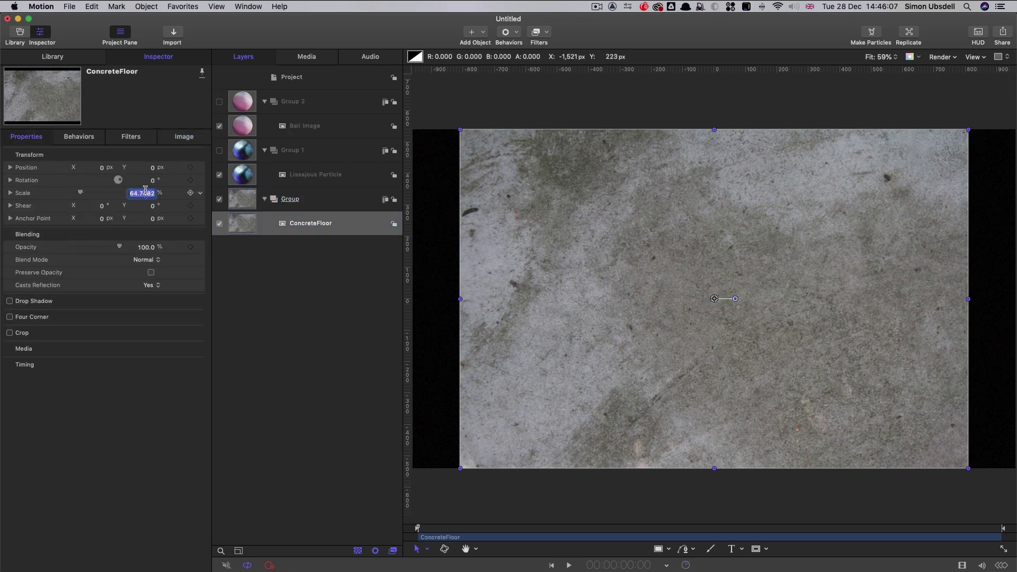
pyautogui.write('100')
pyautogui.press('Return')
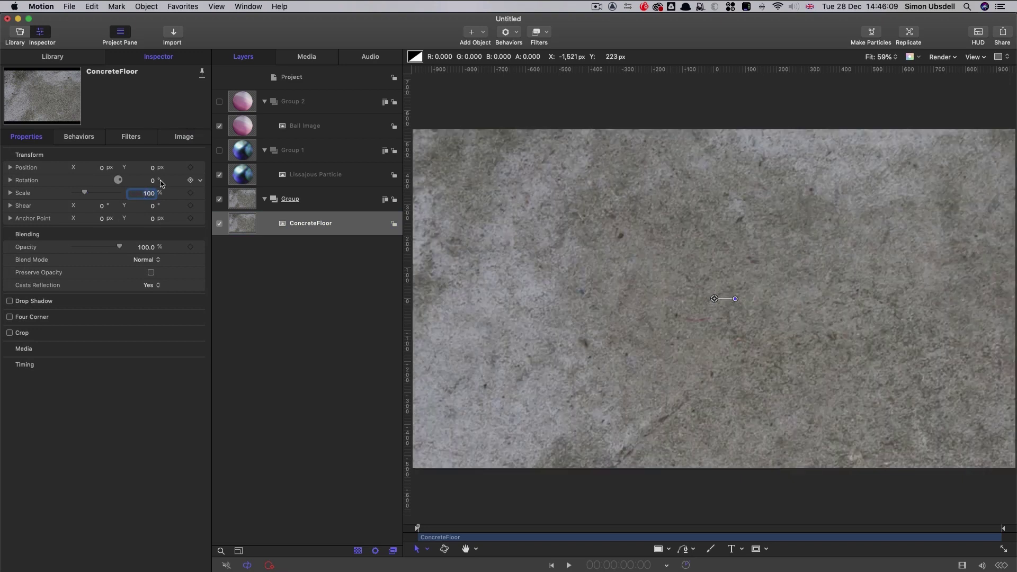
# Step: Lay the ConcreteFloor layer flat by setting its X rotation to -90°
pyautogui.click(11, 180)
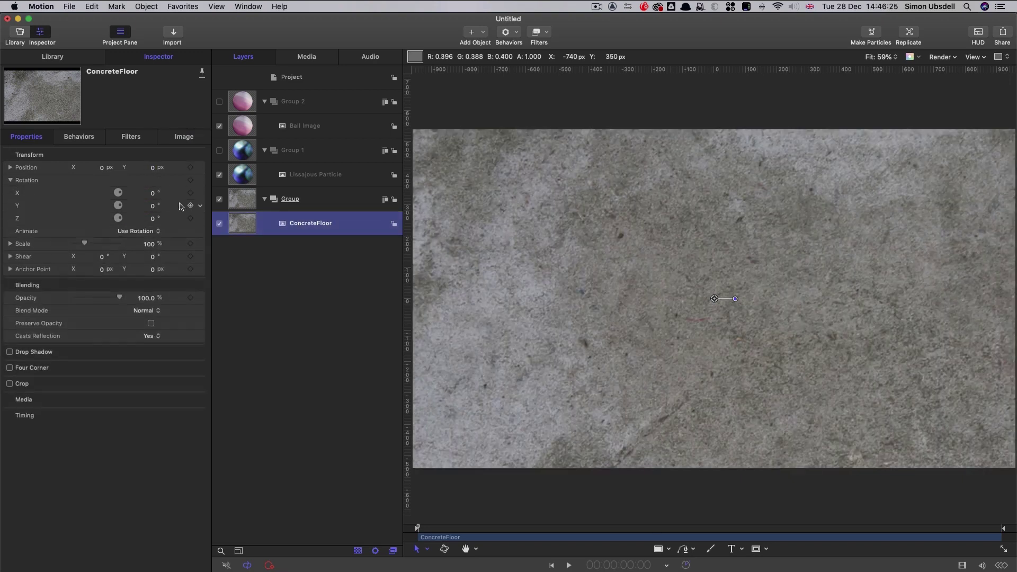
pyautogui.click(153, 194)
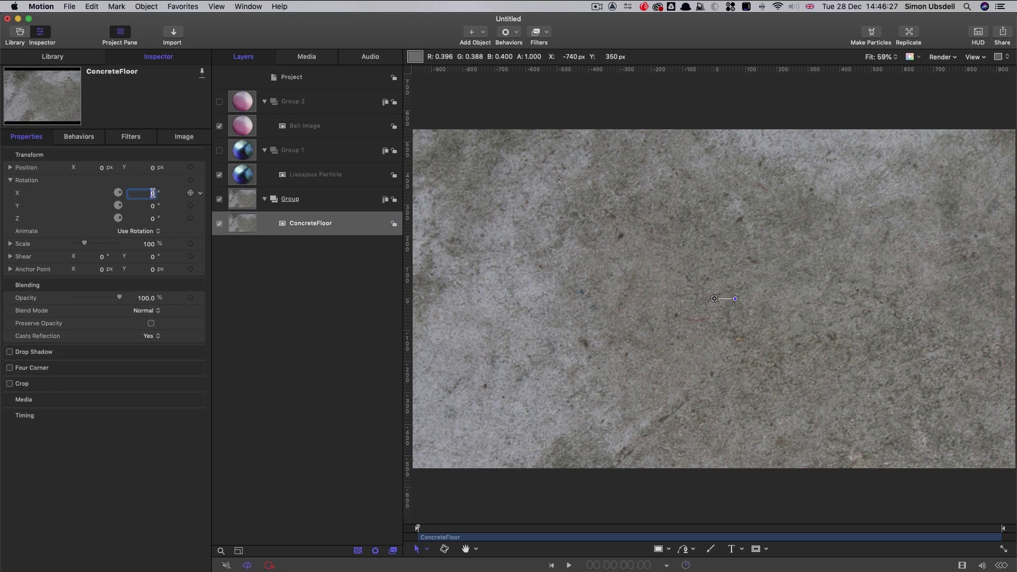
pyautogui.write('-90')
pyautogui.press('Return')
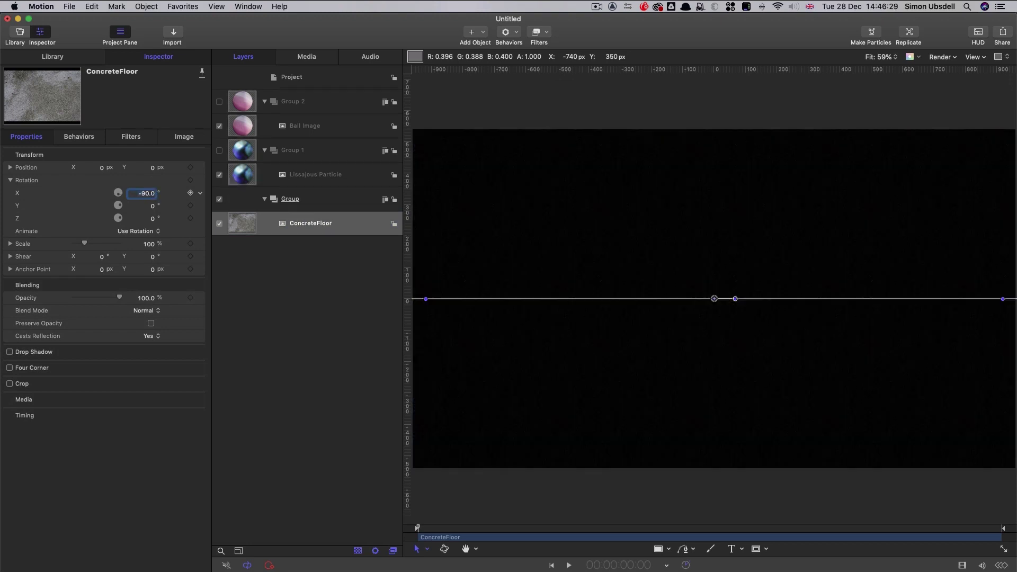
# Step: Add a camera to the project and switch the existing 2D groups to 3D
pyautogui.click(264, 219)
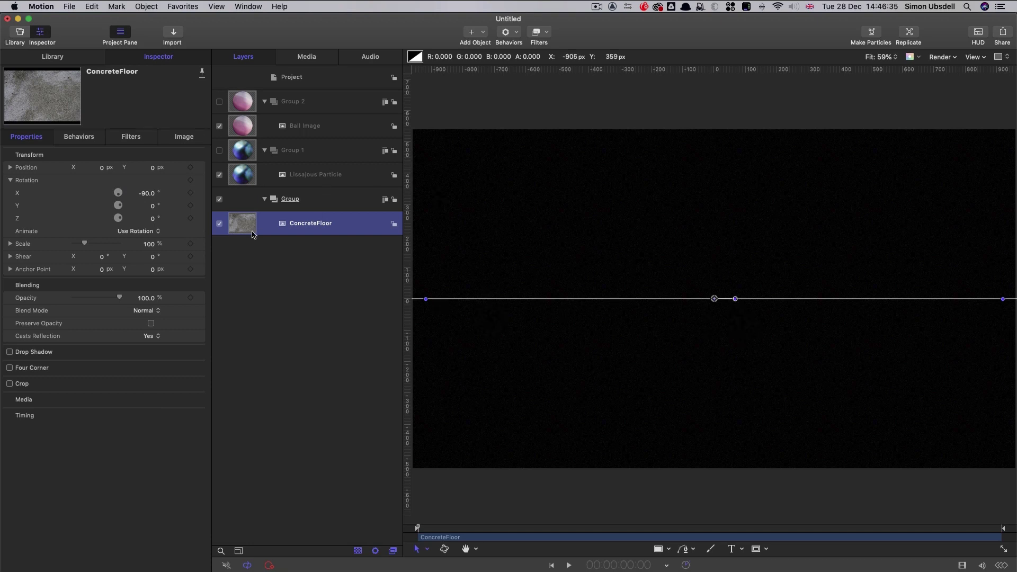
pyautogui.click(491, 41)
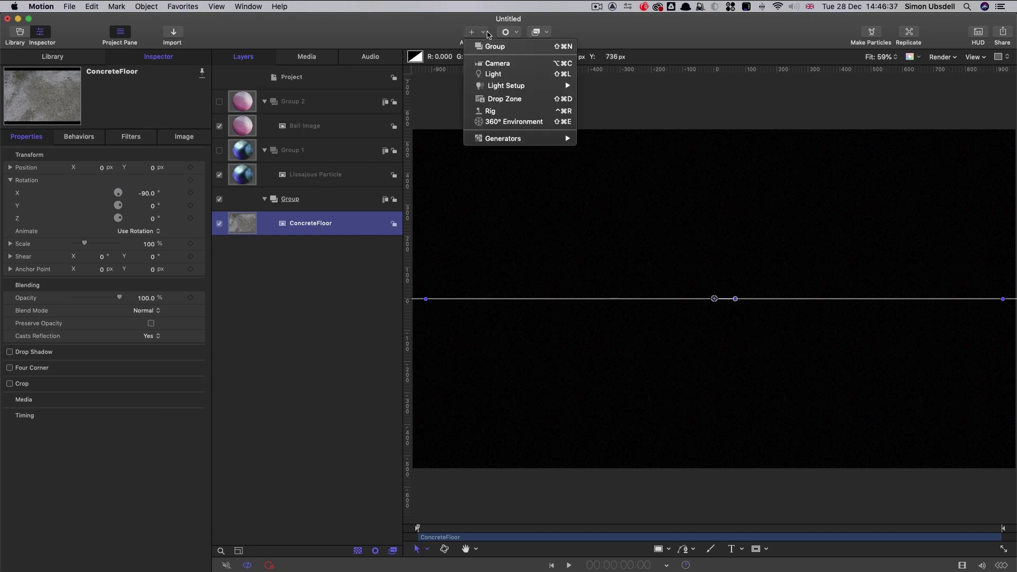
pyautogui.click(496, 63)
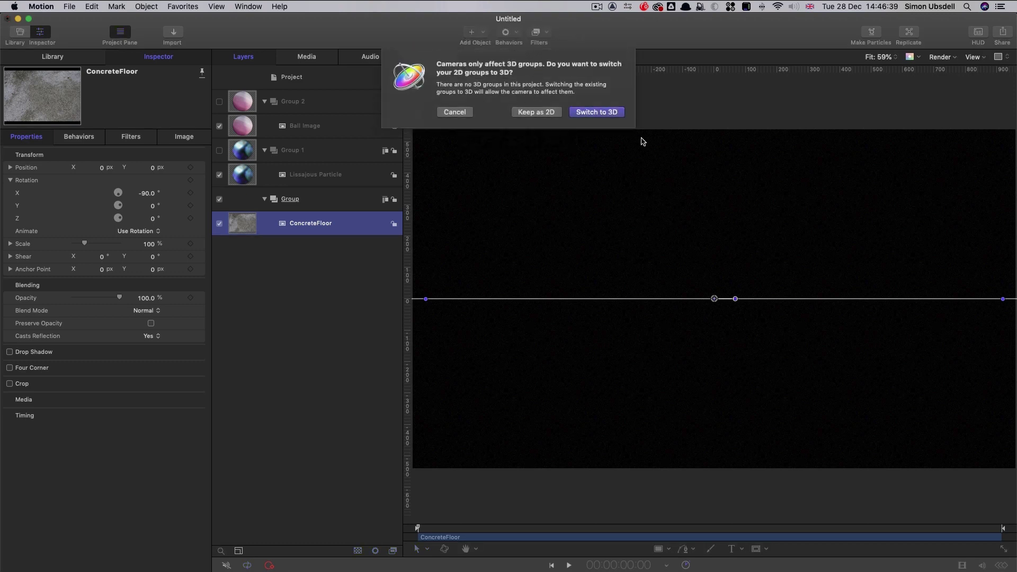
pyautogui.click(597, 112)
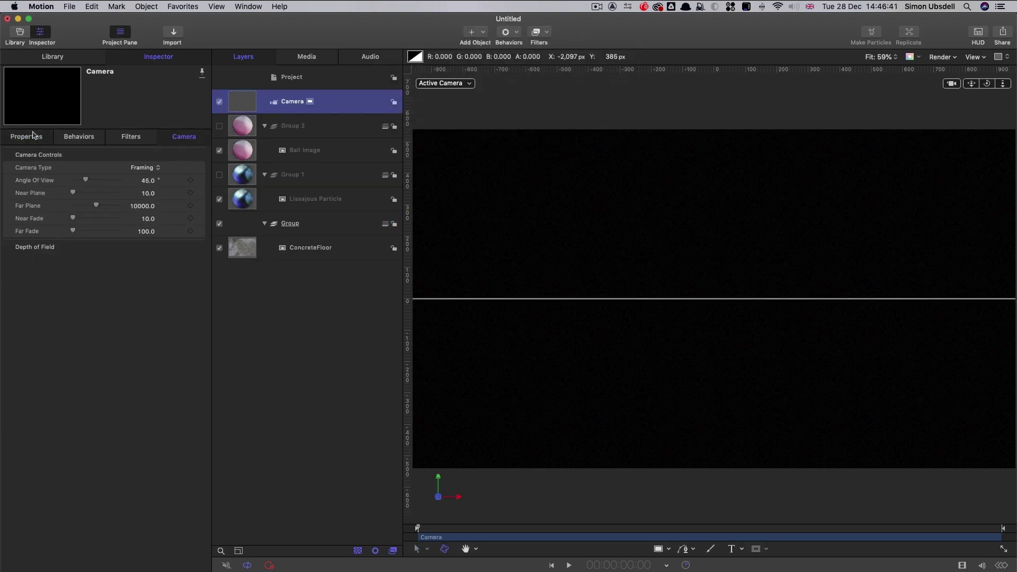
# Step: Set the camera's X rotation to -45° and its Y position to -200 px
pyautogui.click(33, 136)
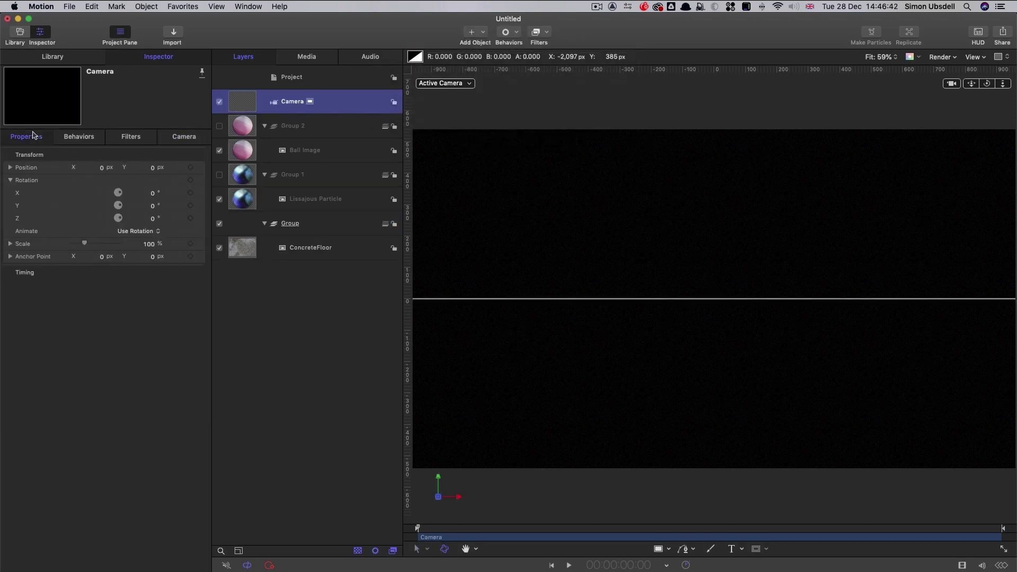
pyautogui.click(153, 193)
pyautogui.write('-45')
pyautogui.press('Return')
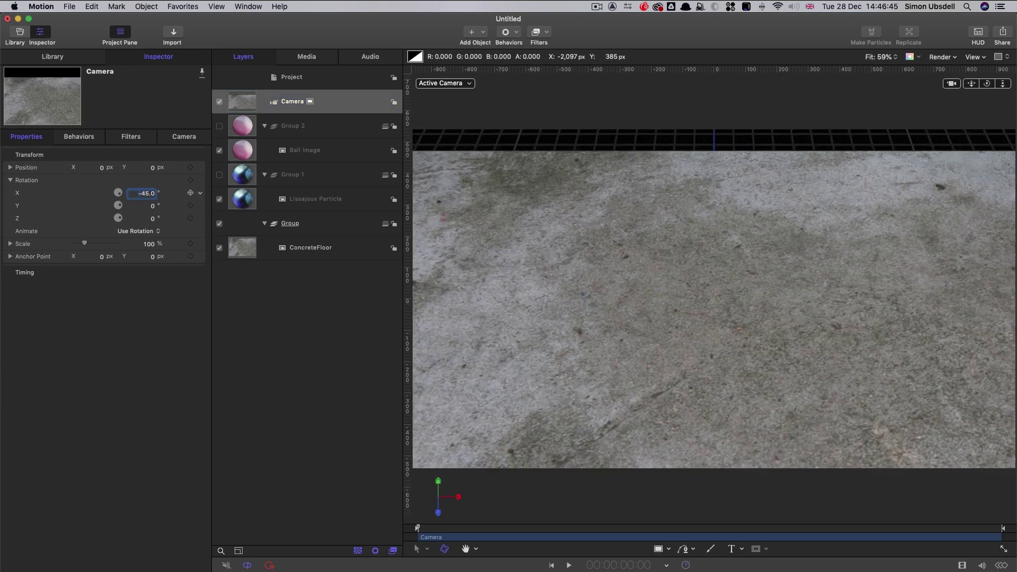
pyautogui.click(152, 168)
pyautogui.press('Return')
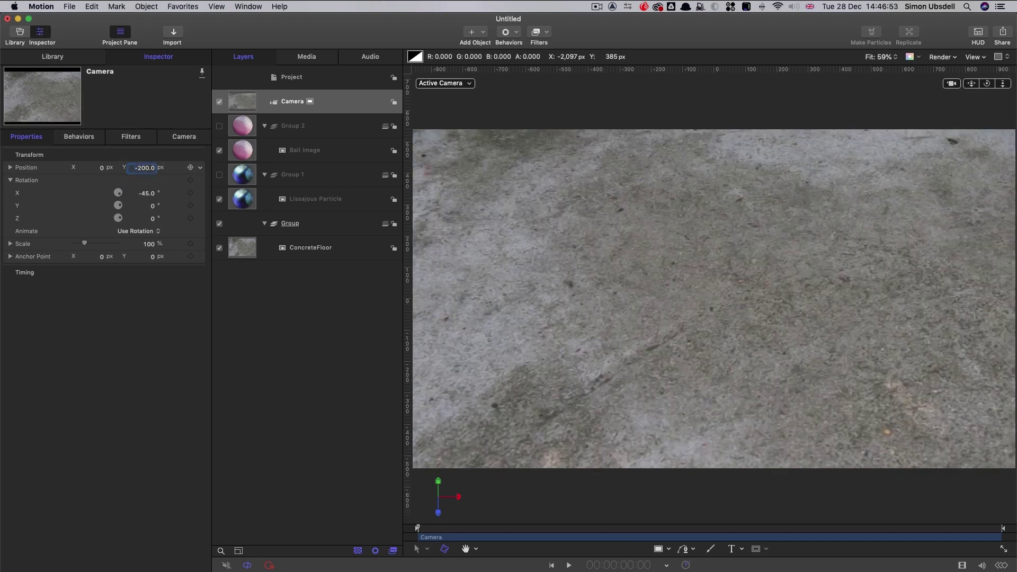
pyautogui.click(104, 348)
# Step: Show the group containing the Lissajous Particle and make a particle emitter from that layer
pyautogui.click(242, 198)
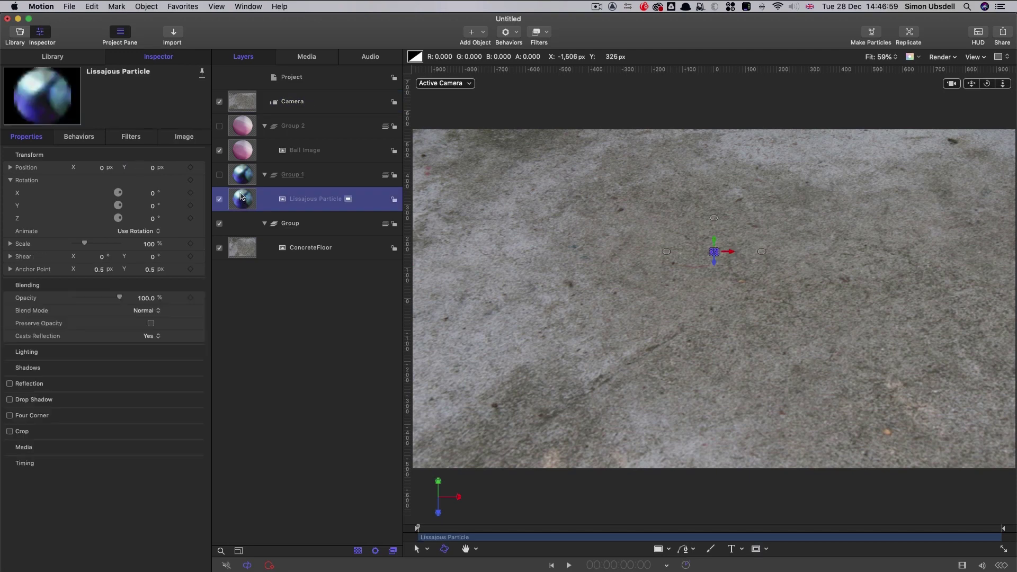
pyautogui.click(220, 175)
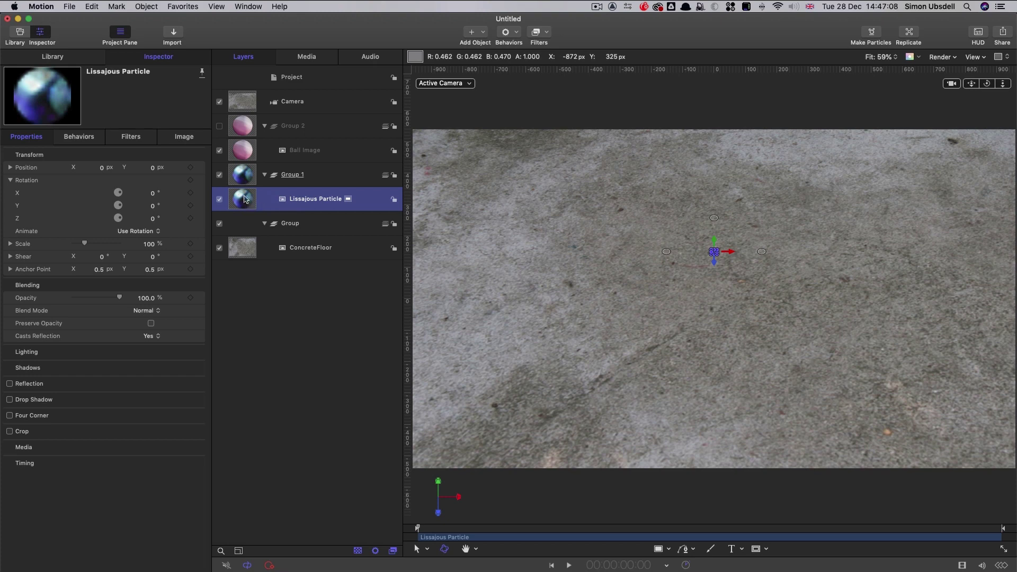
pyautogui.click(146, 6)
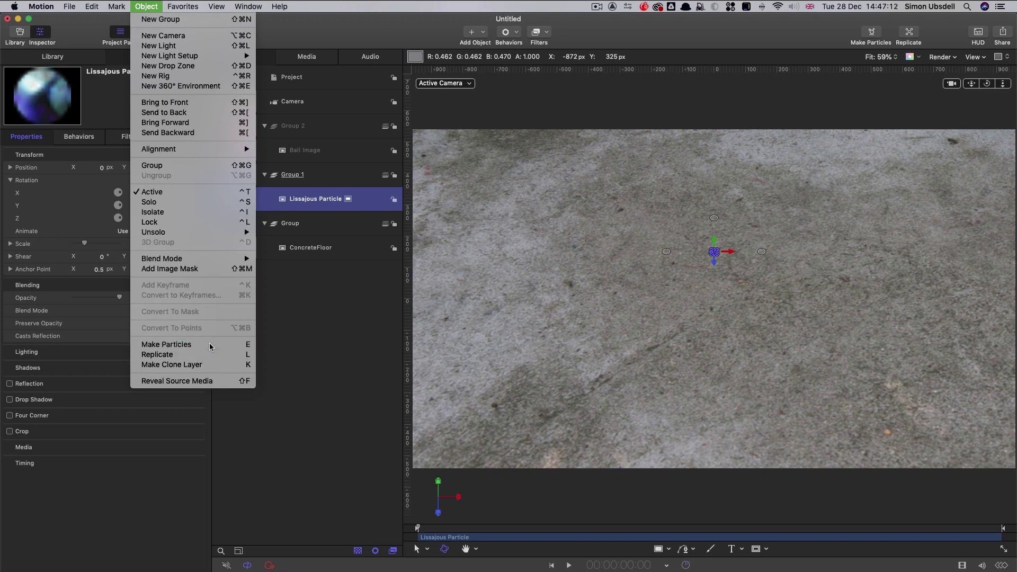
pyautogui.click(211, 346)
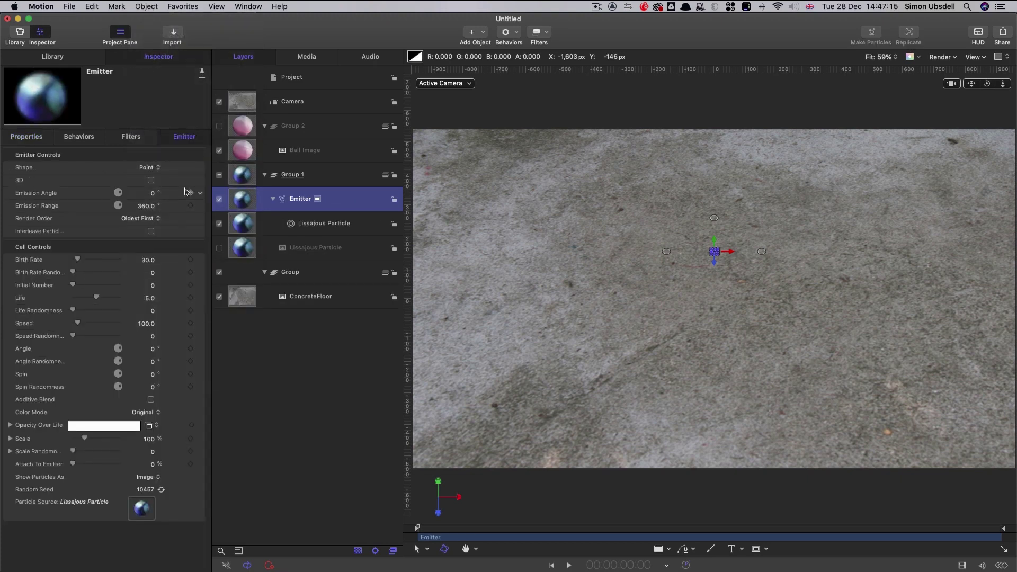
# Step: Set the emitter's emission angle to 270° and emission range to 0.5°, and enable 3D for it
pyautogui.click(152, 193)
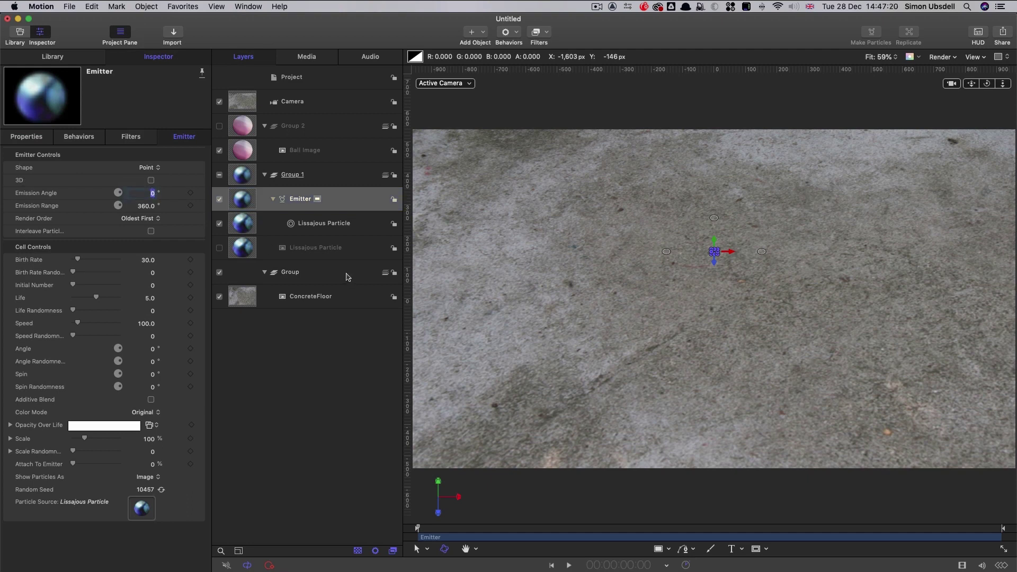
pyautogui.write('27')
pyautogui.press('Tab')
pyautogui.write('.5')
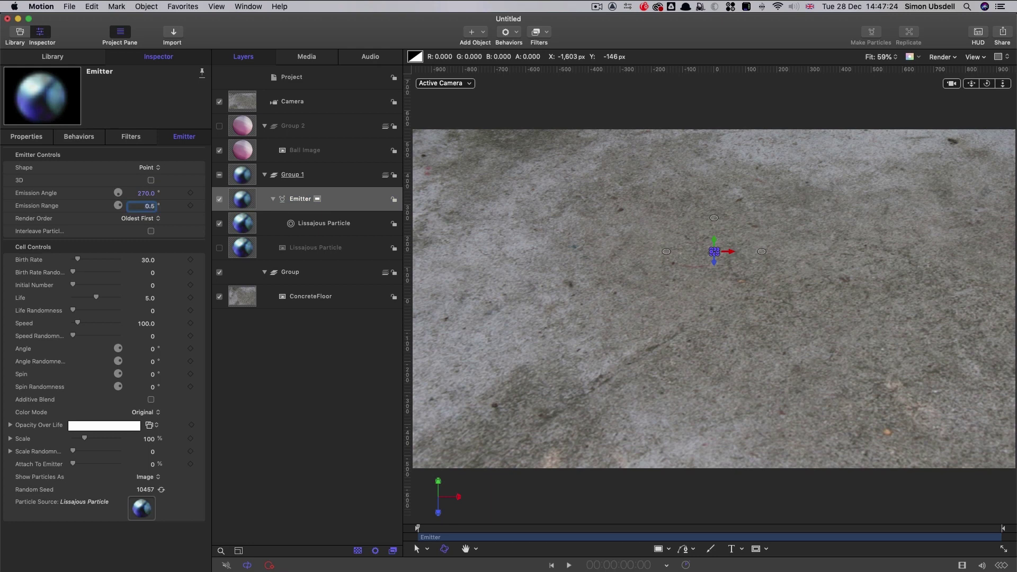
pyautogui.click(151, 180)
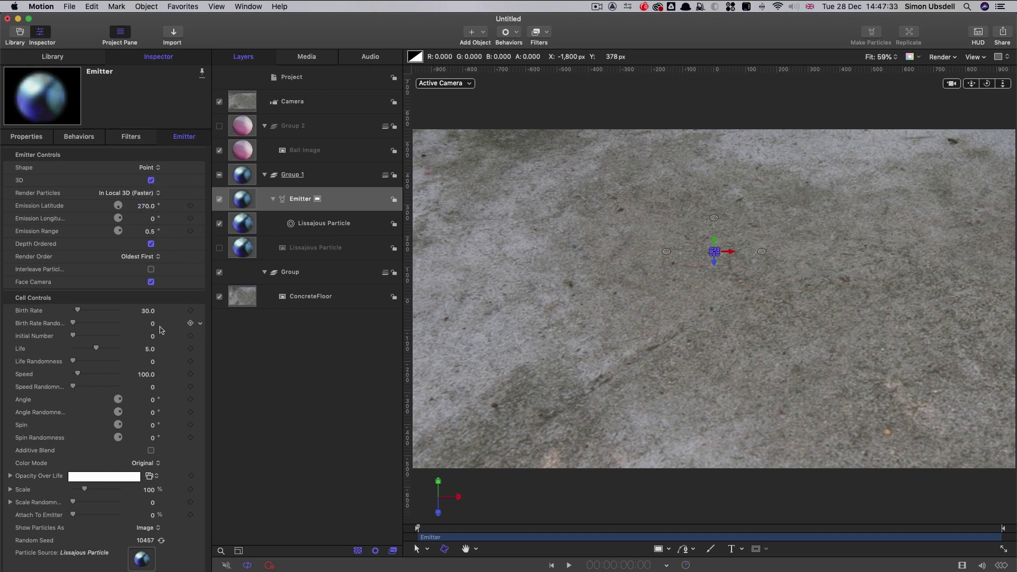
# Step: Set the emitter's birth rate to 60 and its particle life to 50
pyautogui.doubleClick(148, 311)
pyautogui.write('6')
pyautogui.press('Tab')
pyautogui.press('Tab')
pyautogui.press('Tab')
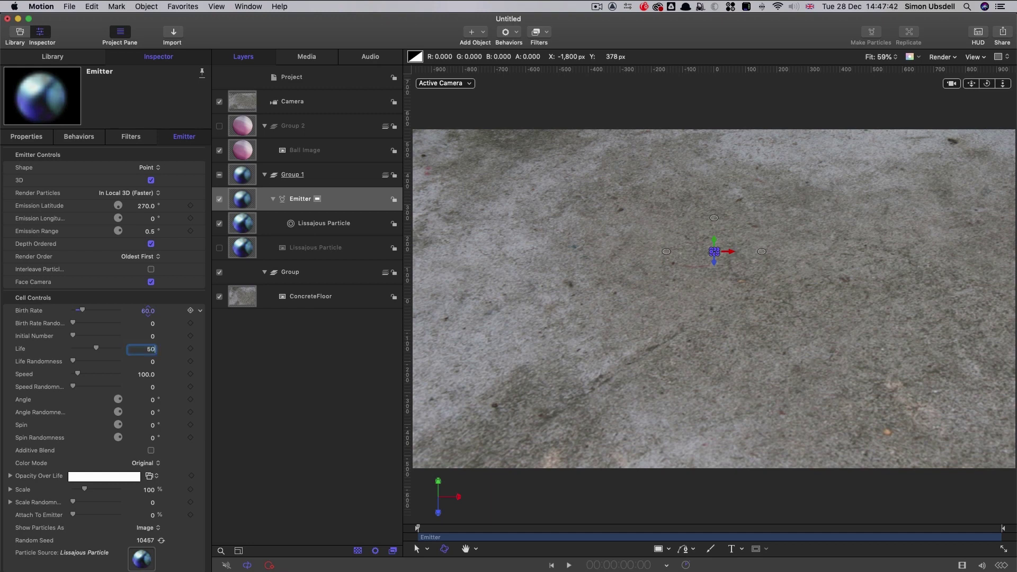
pyautogui.press('Return')
# Step: Set the emitter's particle speed to 150 and the speed randomness to 50
pyautogui.press('Tab')
pyautogui.press('Tab')
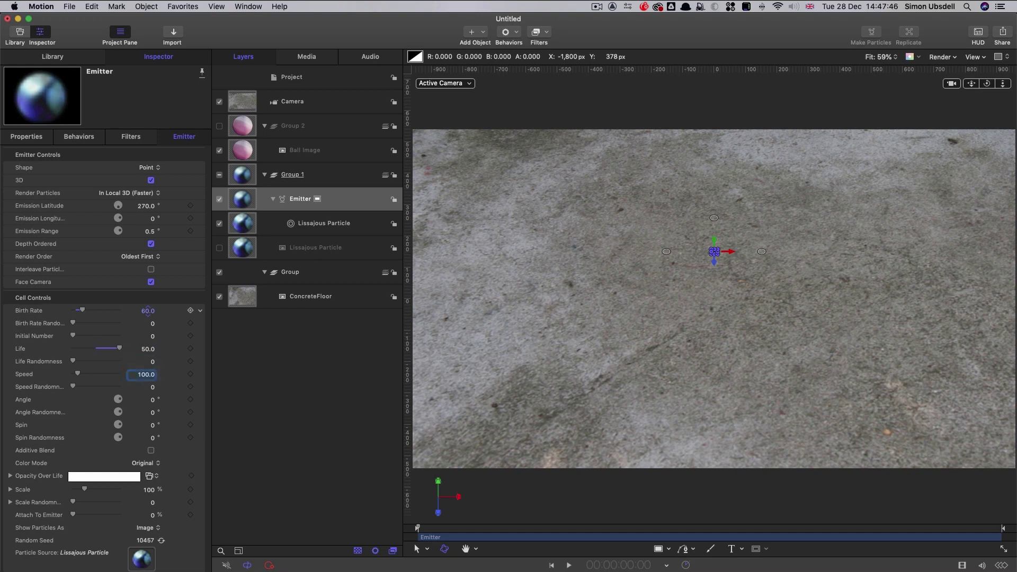
pyautogui.press('Tab')
# Step: Set the emitter's particle scale to 75% and enable additive blend
pyautogui.click(148, 489)
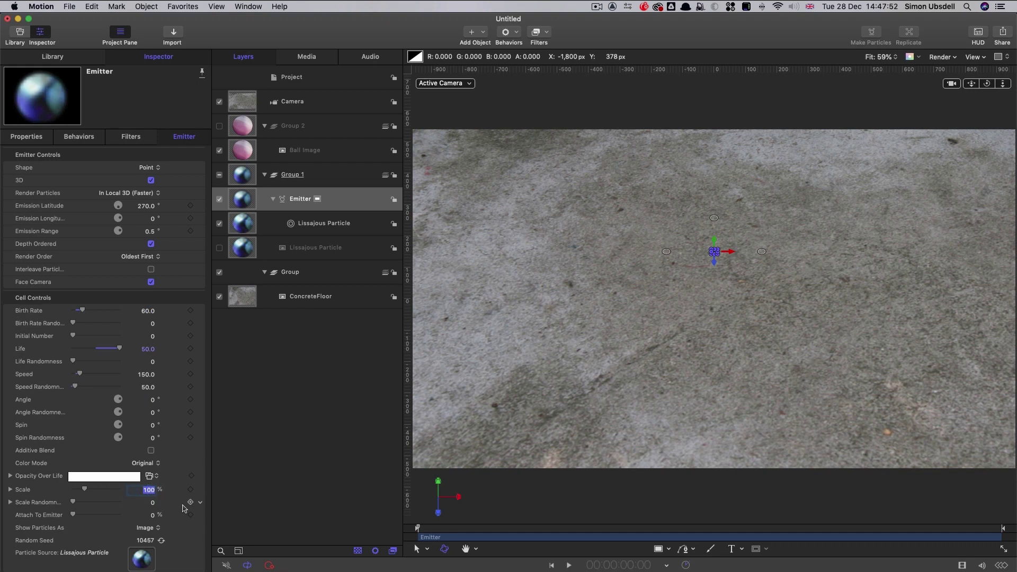
pyautogui.write('75')
pyautogui.press('Return')
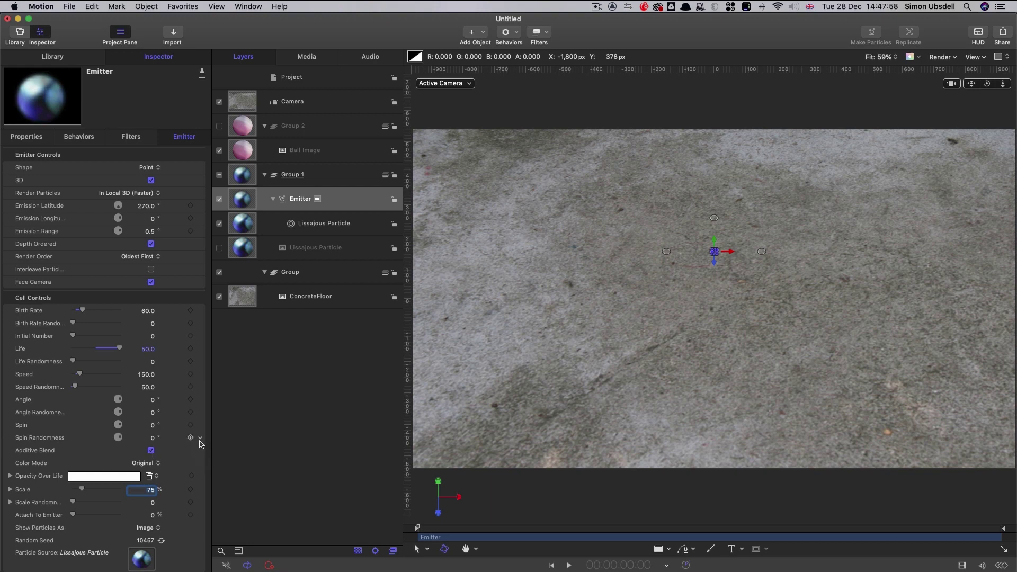
# Step: Move the playhead to 4:47 and add an Edge Collision simulation behavior to the Emitter
pyautogui.moveTo(480, 530)
pyautogui.mouseDown()
pyautogui.moveTo(573, 531)
pyautogui.moveTo(454, 530)
pyautogui.moveTo(783, 532)
pyautogui.moveTo(466, 531)
pyautogui.moveTo(530, 530)
pyautogui.moveTo(480, 528)
pyautogui.mouseUp()
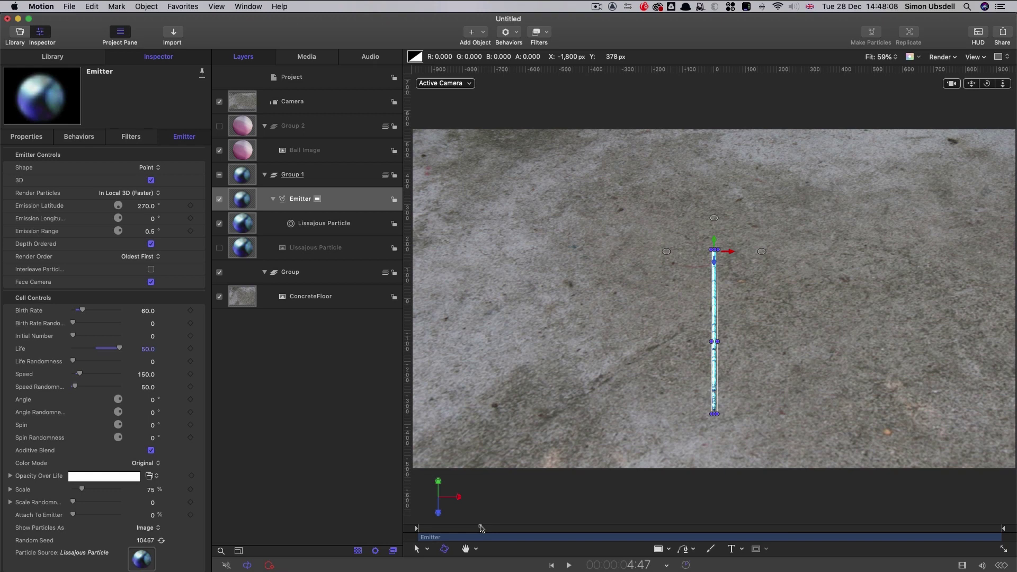
pyautogui.click(241, 199)
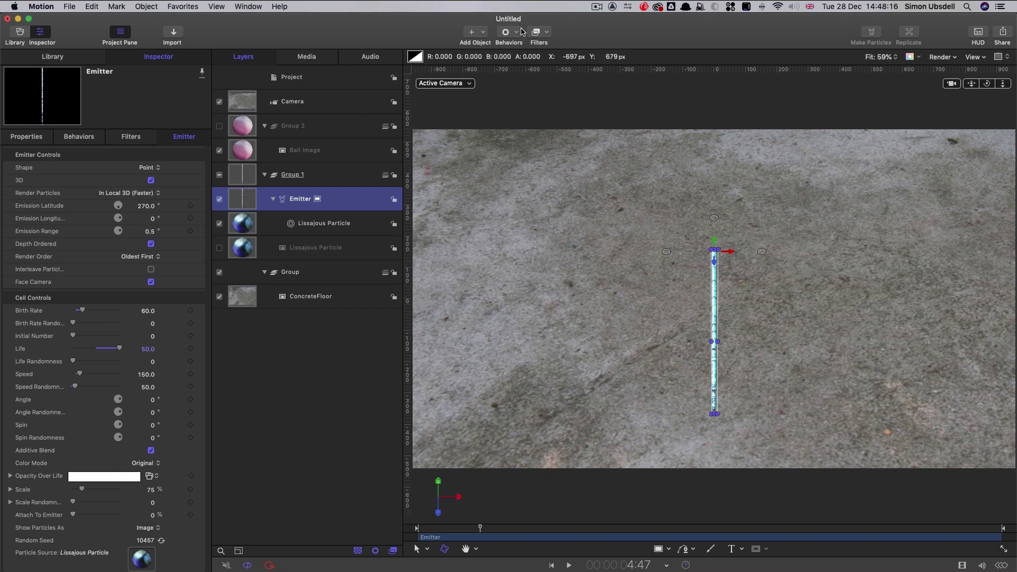
pyautogui.click(517, 31)
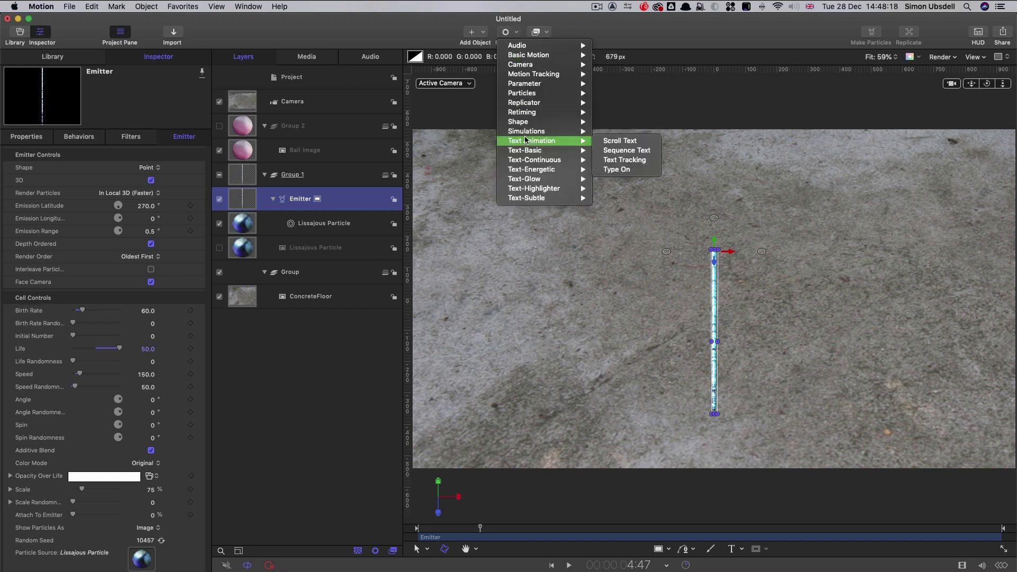
pyautogui.moveTo(527, 135)
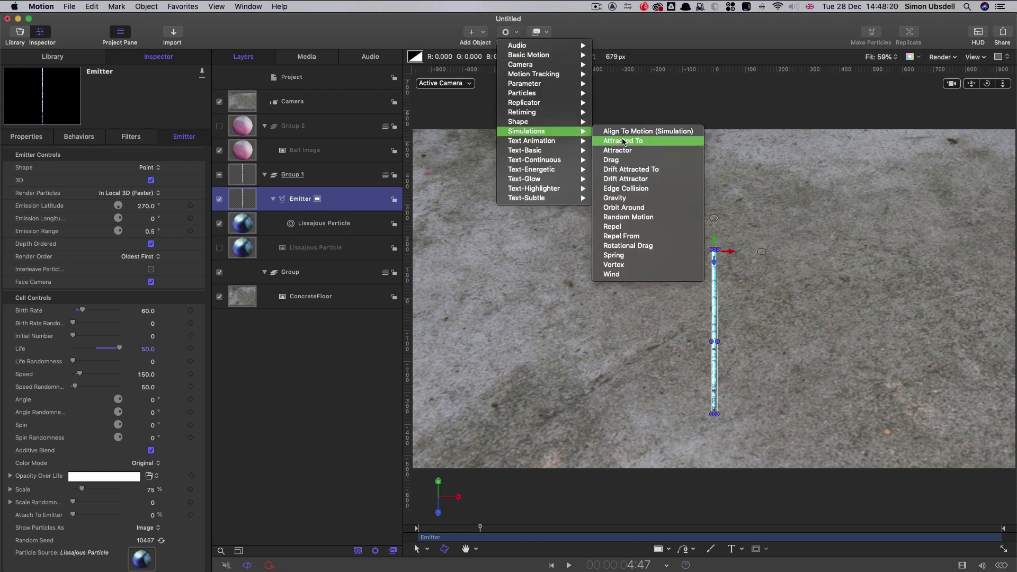
pyautogui.click(636, 186)
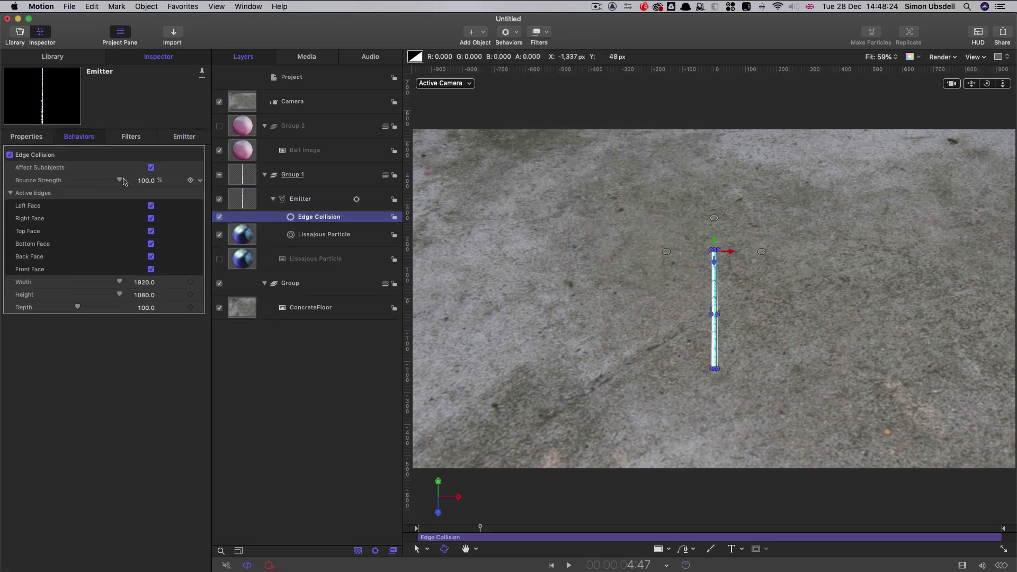
# Step: Set the Edge Collision bounce strength to 0% and deactivate every face except Bottom Face
pyautogui.moveTo(119, 182); pyautogui.dragTo(10, 181)
pyautogui.click(151, 206)
pyautogui.click(150, 218)
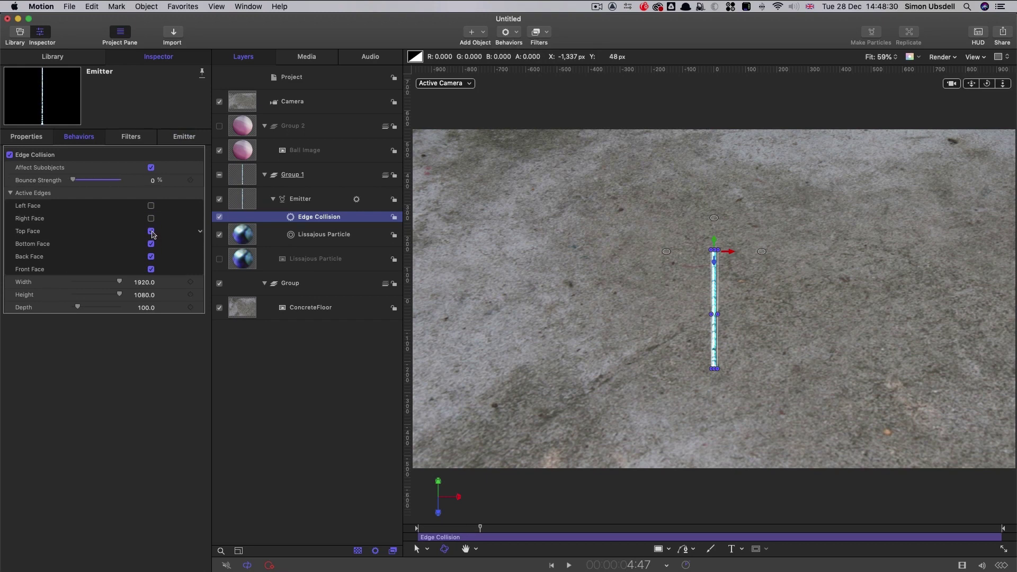
pyautogui.click(151, 231)
pyautogui.click(151, 257)
pyautogui.click(151, 269)
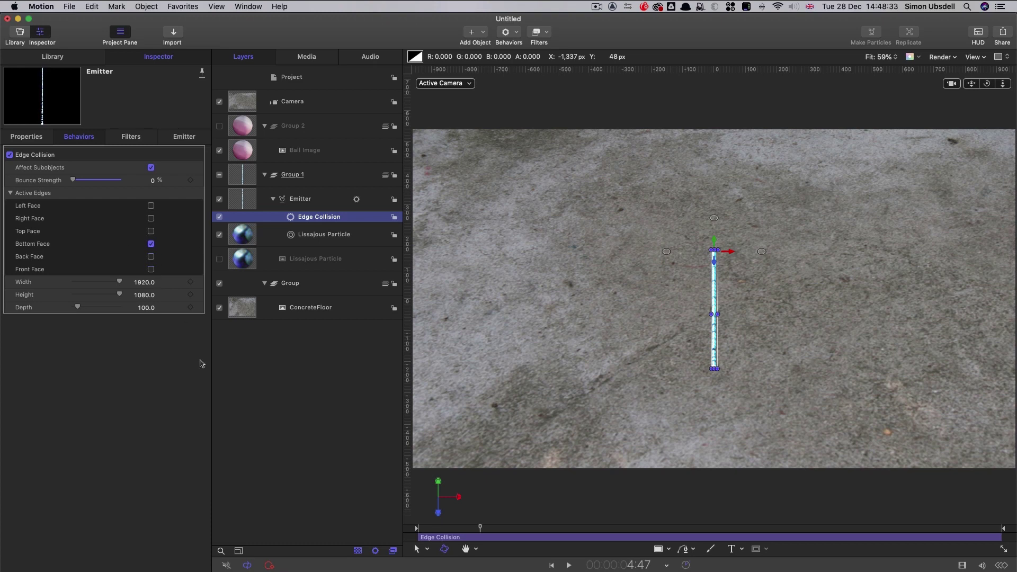
# Step: Set the Edge Collision height to 0 and preview the emitter at 18:51
pyautogui.click(143, 295)
pyautogui.write('0')
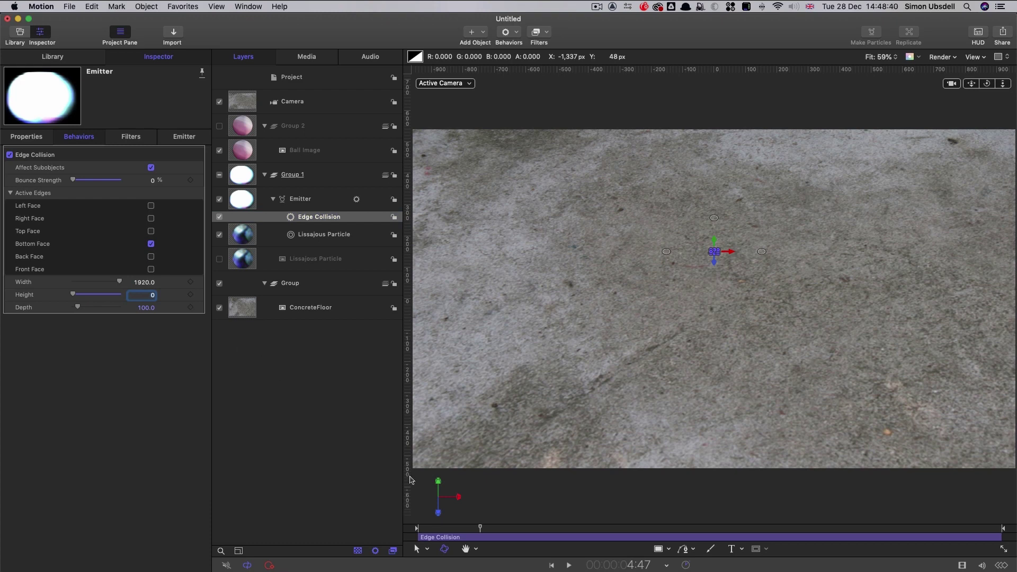
pyautogui.moveTo(480, 528); pyautogui.dragTo(662, 529)
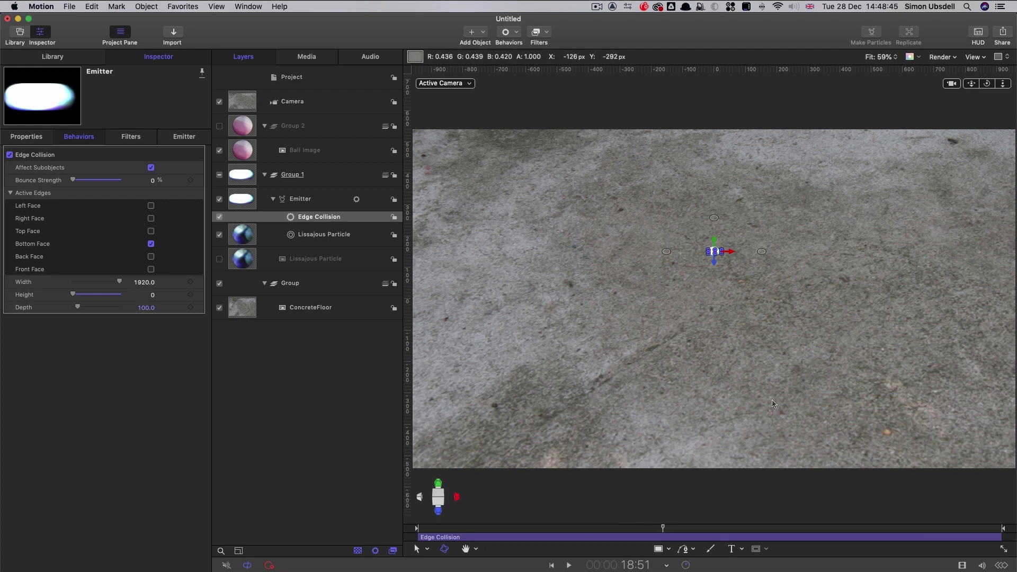
# Step: Set the Emitter's Y position to 400 px and play back the falling particles
pyautogui.click(237, 203)
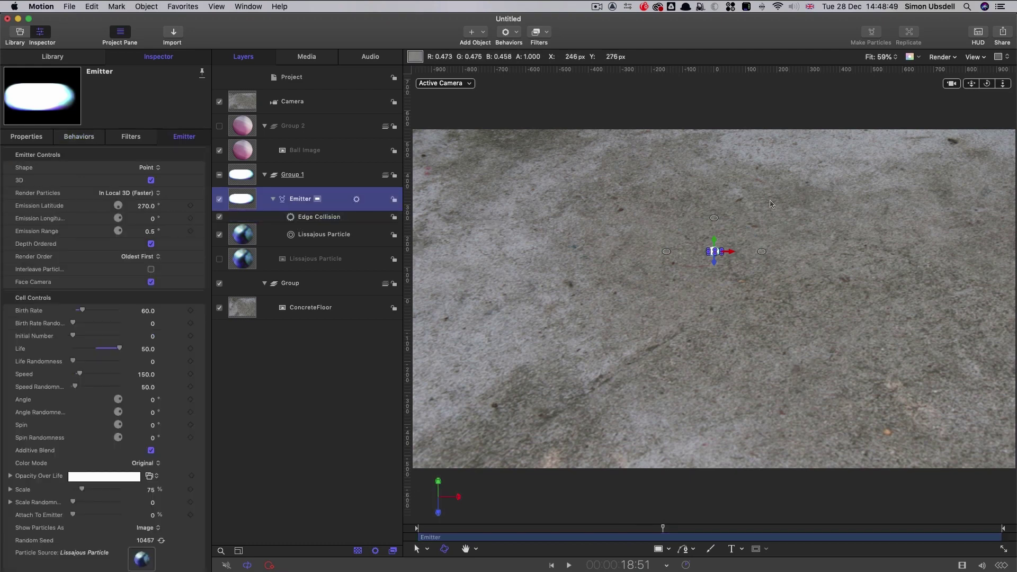
pyautogui.click(34, 136)
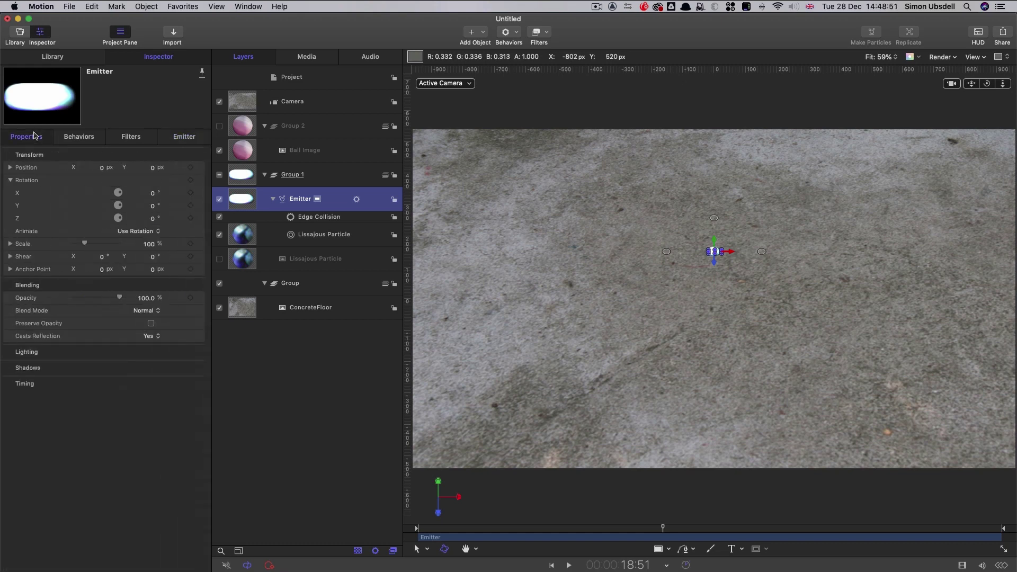
pyautogui.click(152, 168)
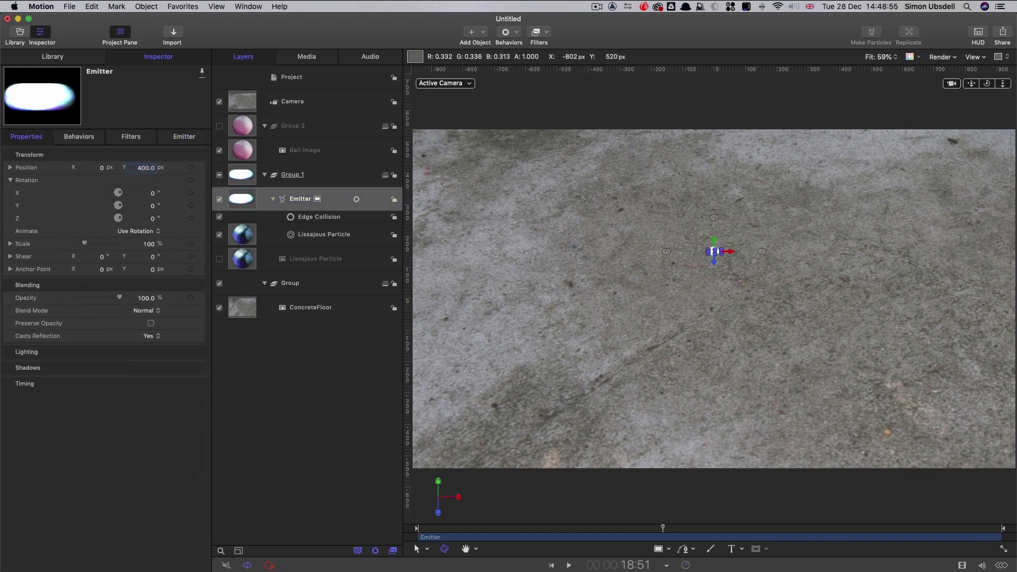
pyautogui.press('Return')
pyautogui.press('space')
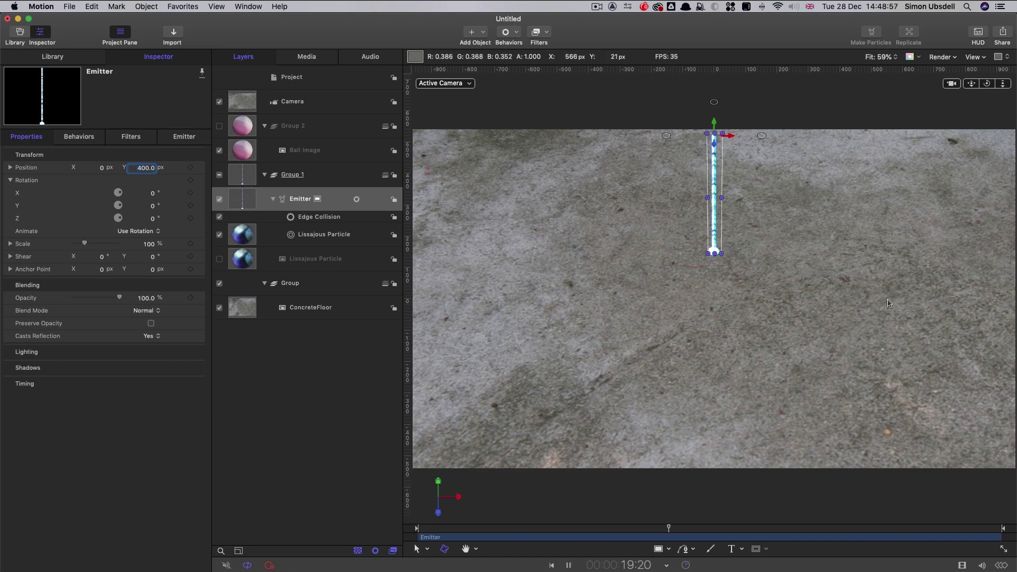
pyautogui.press('space')
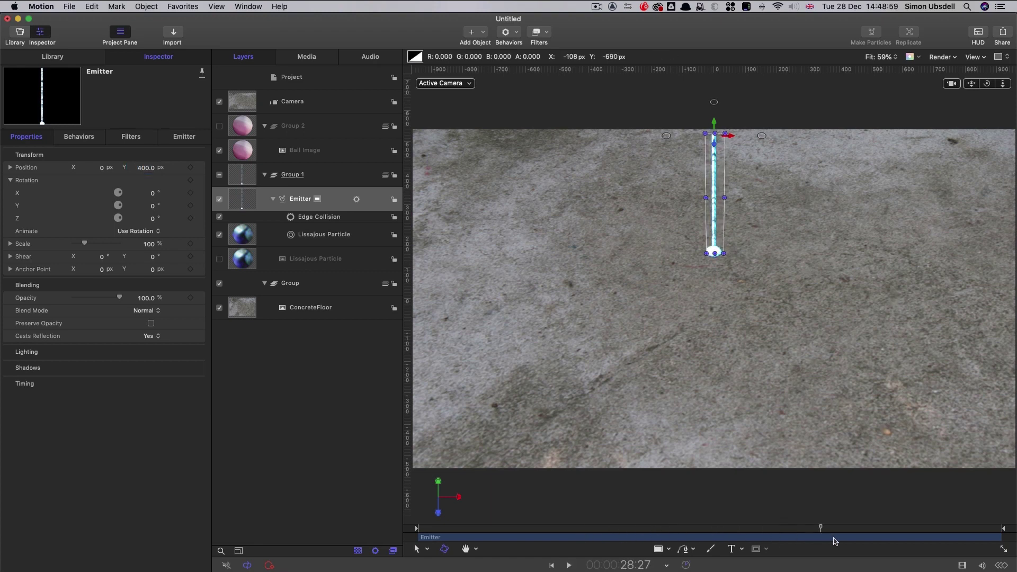
pyautogui.press('space')
pyautogui.press('space')
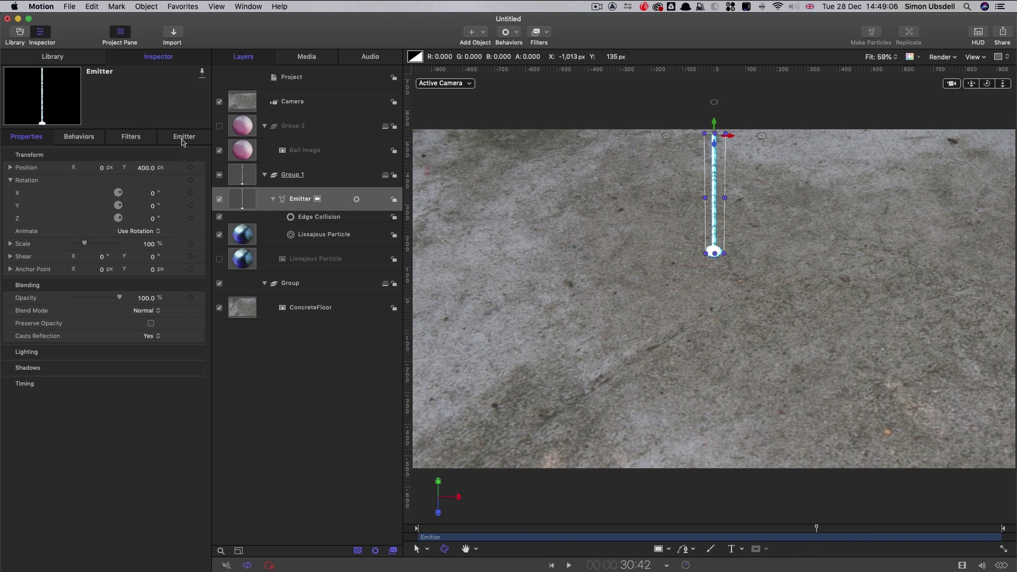
# Step: Add an Oscillate parameter behavior to the Emitter's Z position with an amplitude of 400 px
pyautogui.click(10, 168)
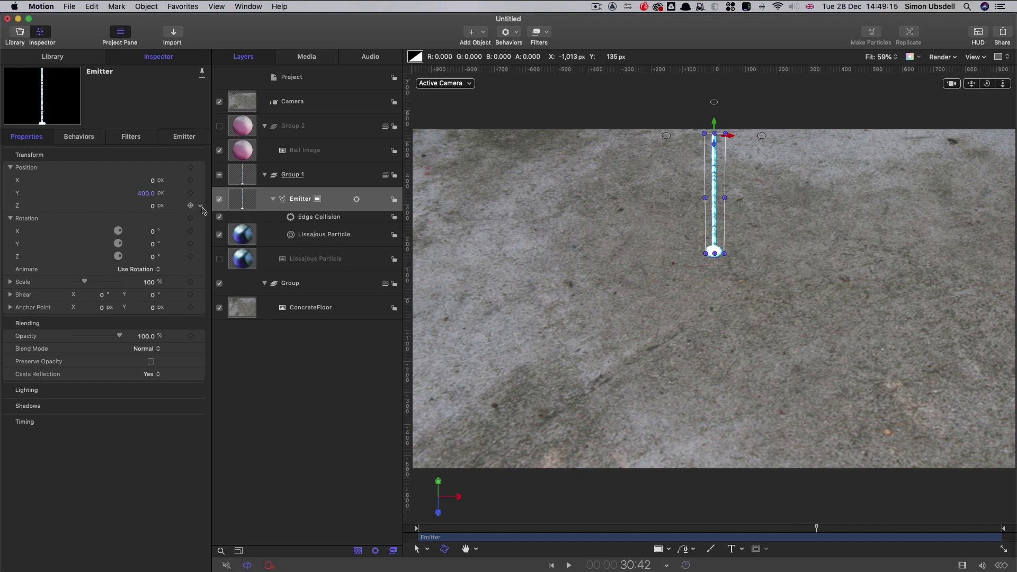
pyautogui.click(200, 206)
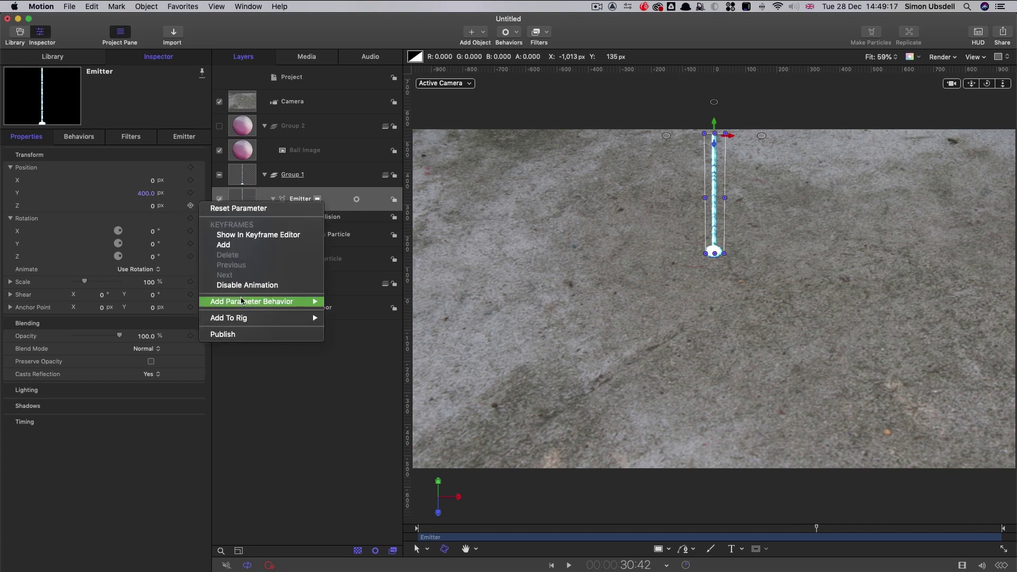
pyautogui.moveTo(259, 298)
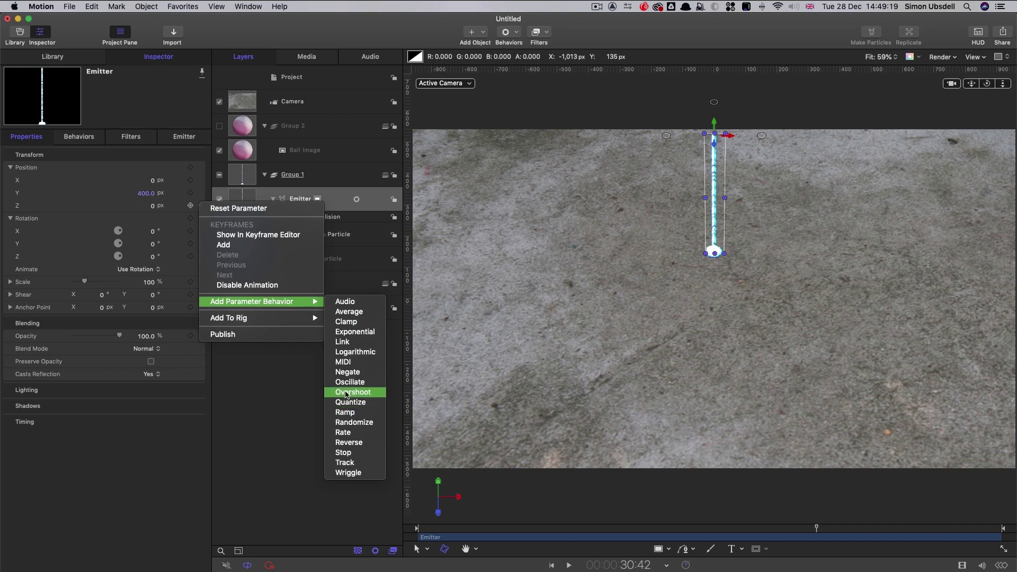
pyautogui.click(350, 382)
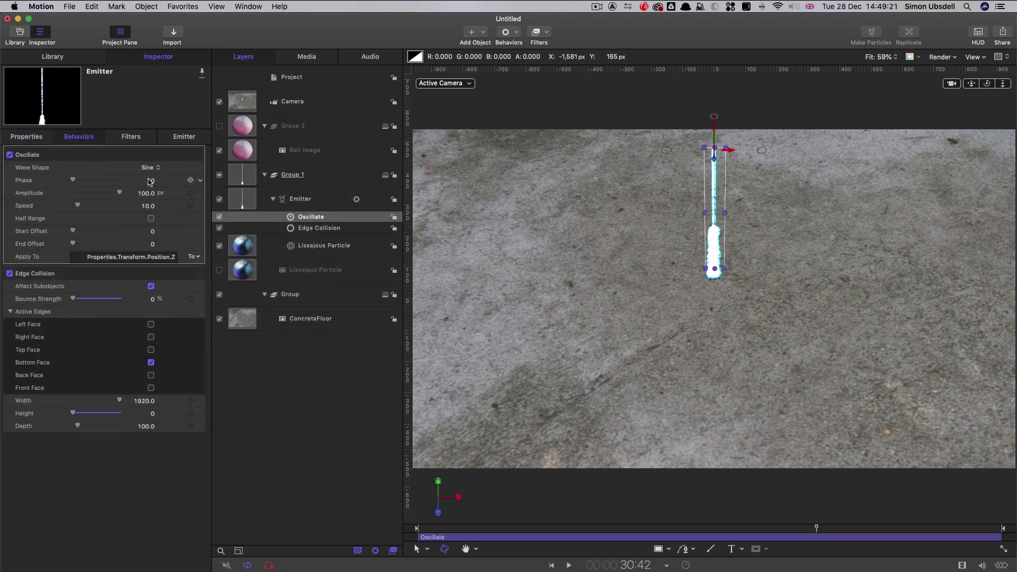
pyautogui.click(149, 193)
pyautogui.write('400')
pyautogui.press('Return')
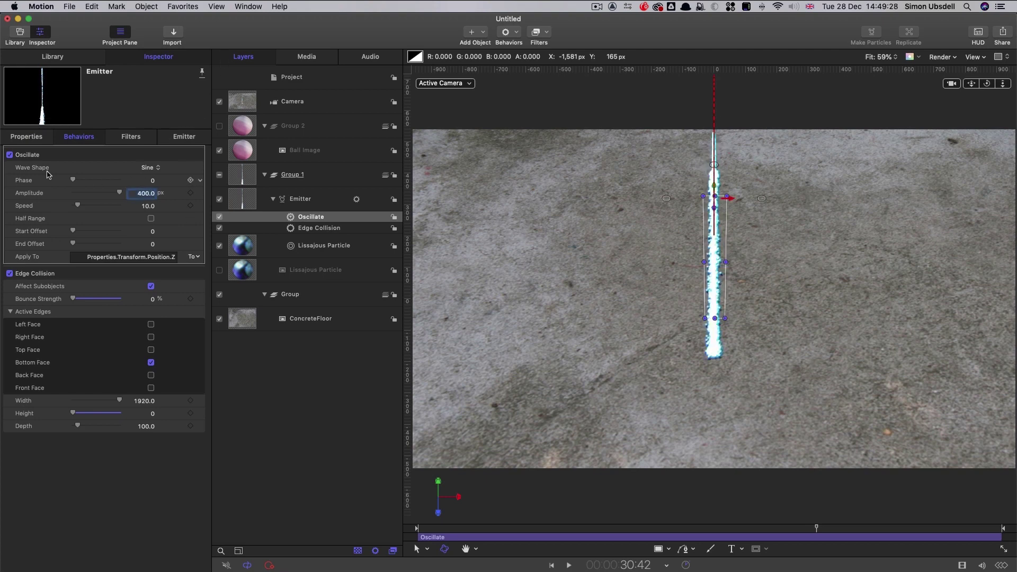
# Step: Add an Oscillate parameter behavior to the Emitter's X position with an amplitude of 400 px, and preview it at 12:13
pyautogui.click(27, 139)
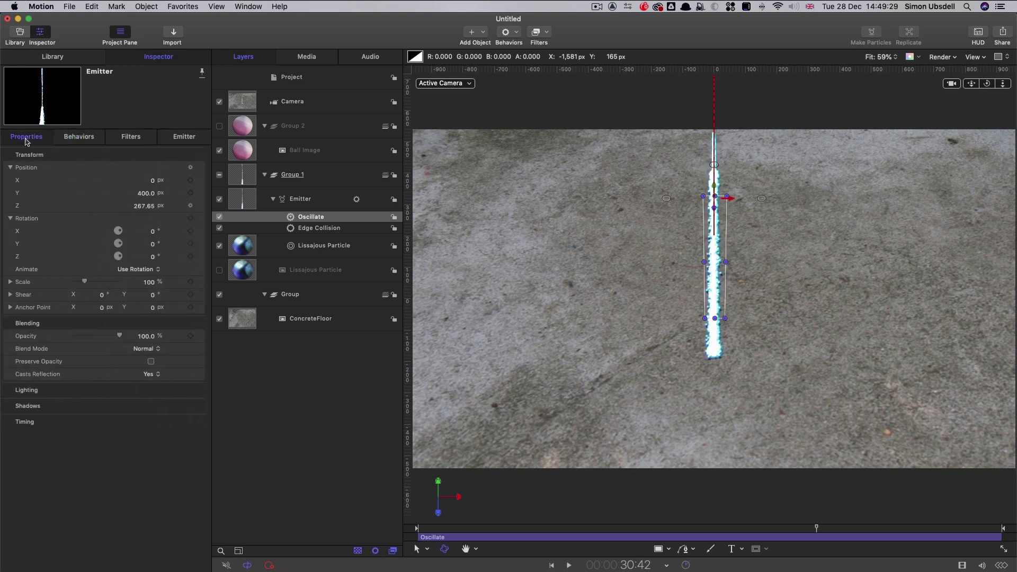
pyautogui.click(200, 180)
pyautogui.moveTo(241, 276)
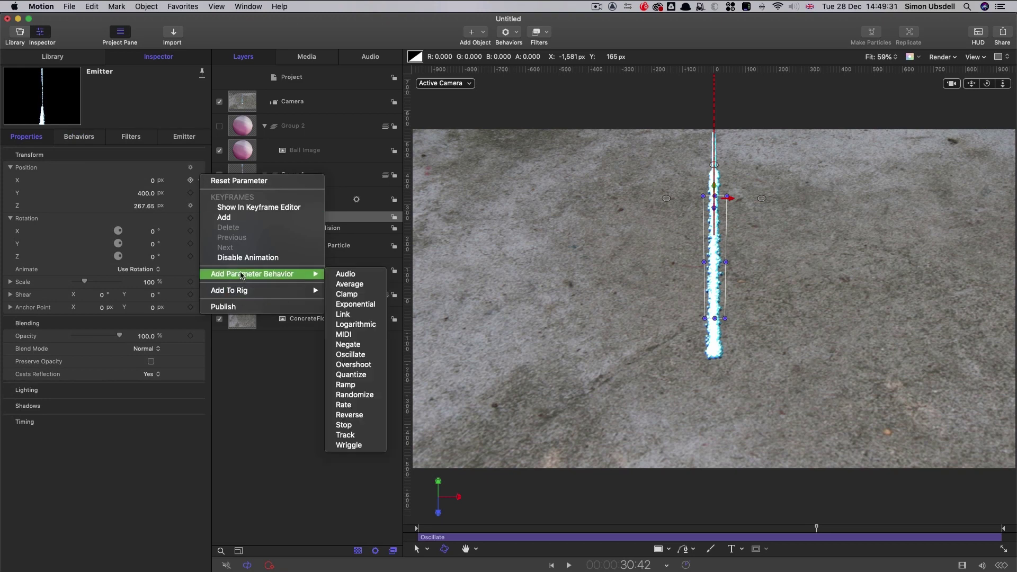
pyautogui.click(350, 354)
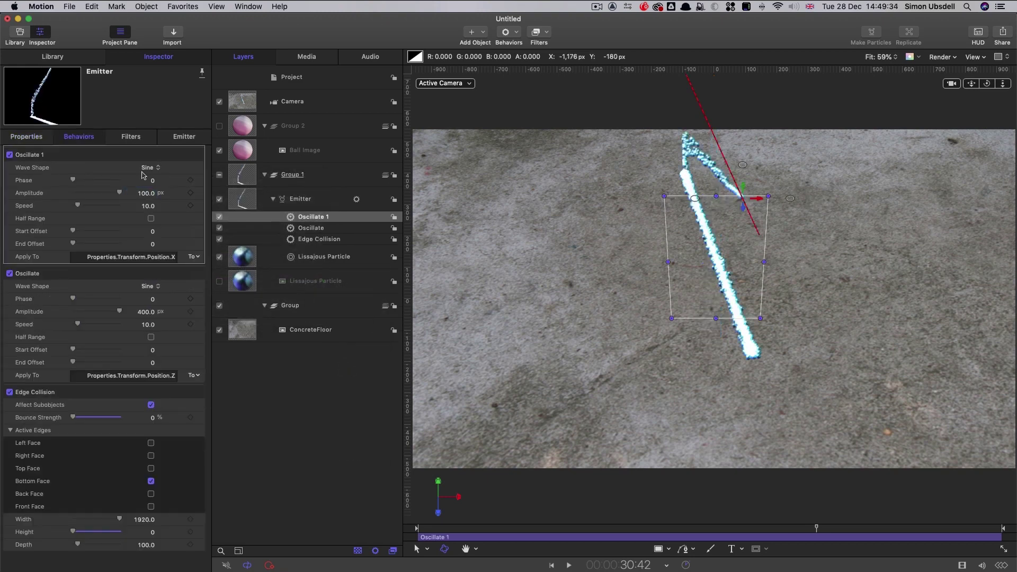
pyautogui.write('4')
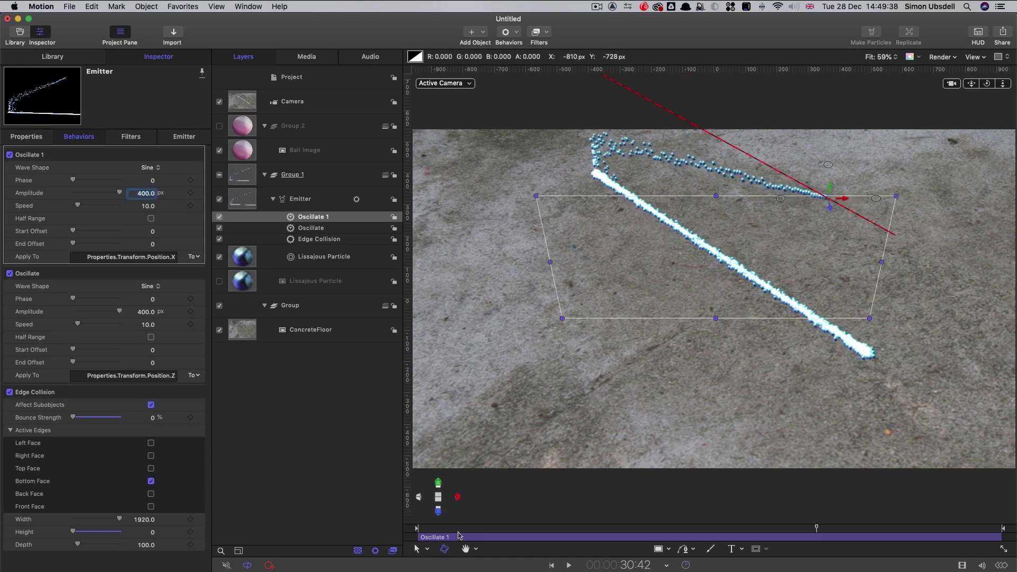
pyautogui.moveTo(434, 529); pyautogui.dragTo(576, 521)
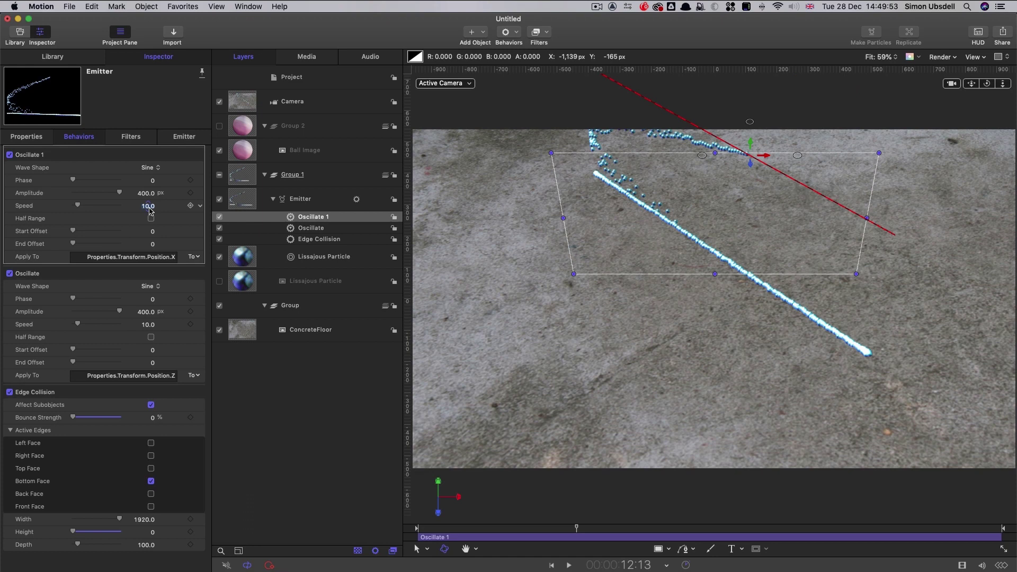
# Step: Set the X-position Oscillate speed to 14 and scrub through to the end of the timeline
pyautogui.click(149, 206)
pyautogui.write('1')
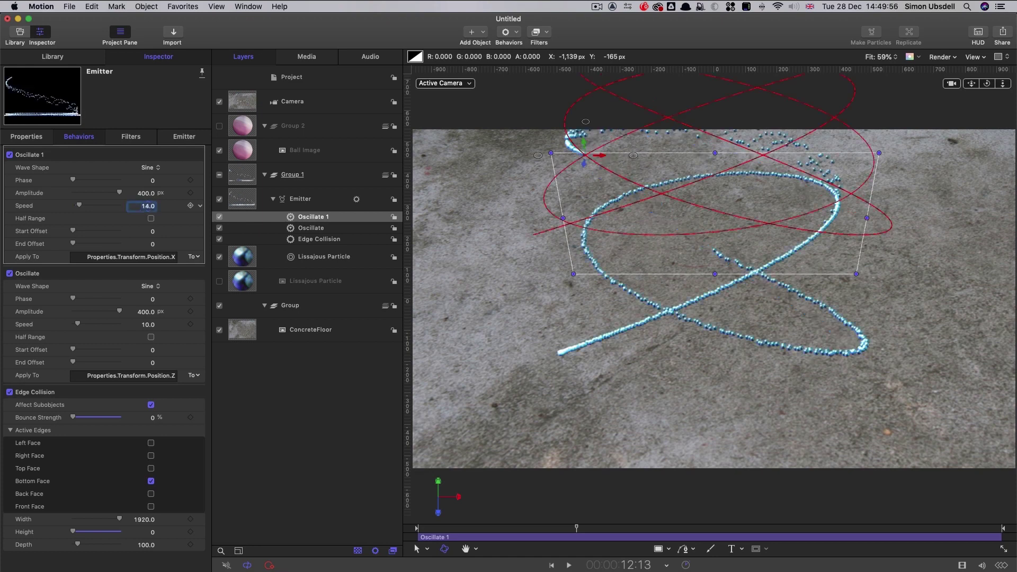
pyautogui.moveTo(580, 528); pyautogui.dragTo(1004, 552)
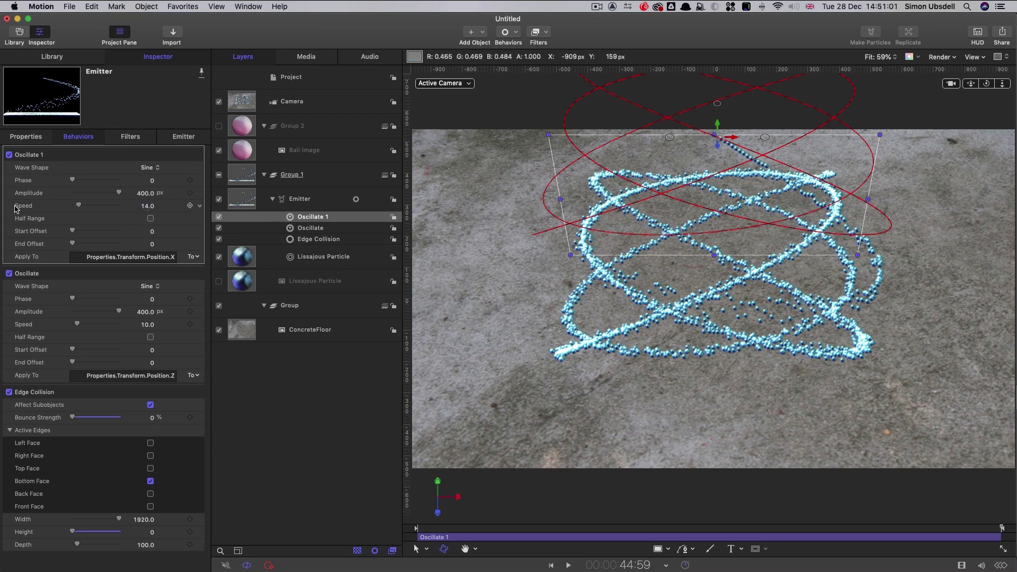
# Step: Change the X-position Oscillate speed to 12 and check the particle pattern around 34:33
pyautogui.click(149, 206)
pyautogui.write('12')
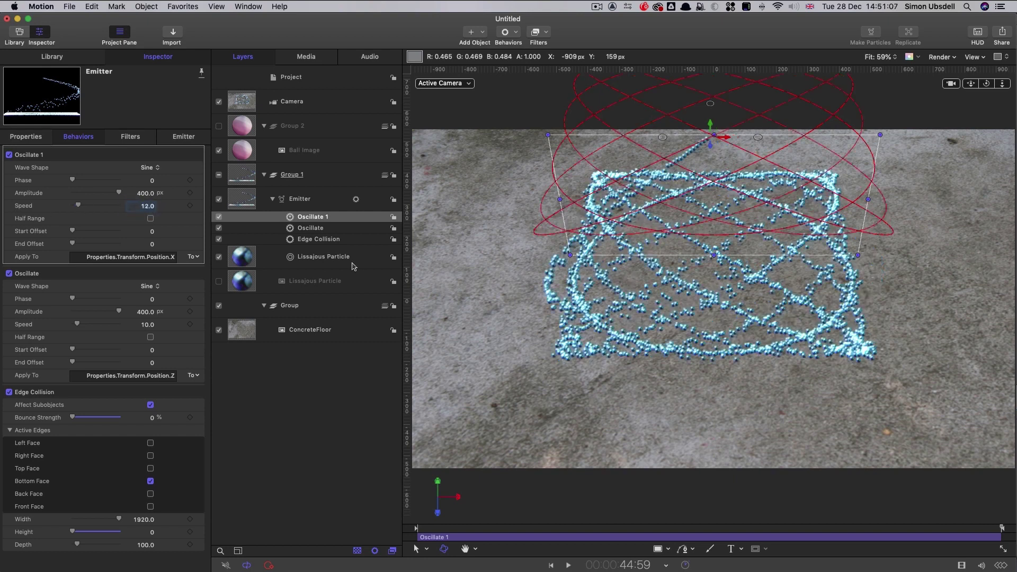
pyautogui.click(868, 528)
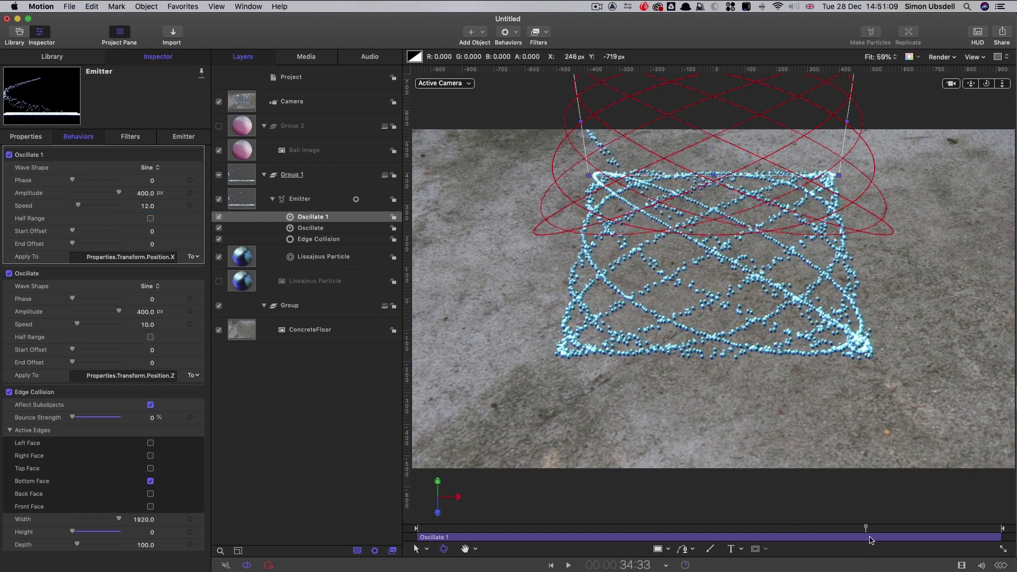
# Step: Try X-position Oscillate speeds of 6 and 5 to compare the resulting Lissajous patterns
pyautogui.doubleClick(147, 206)
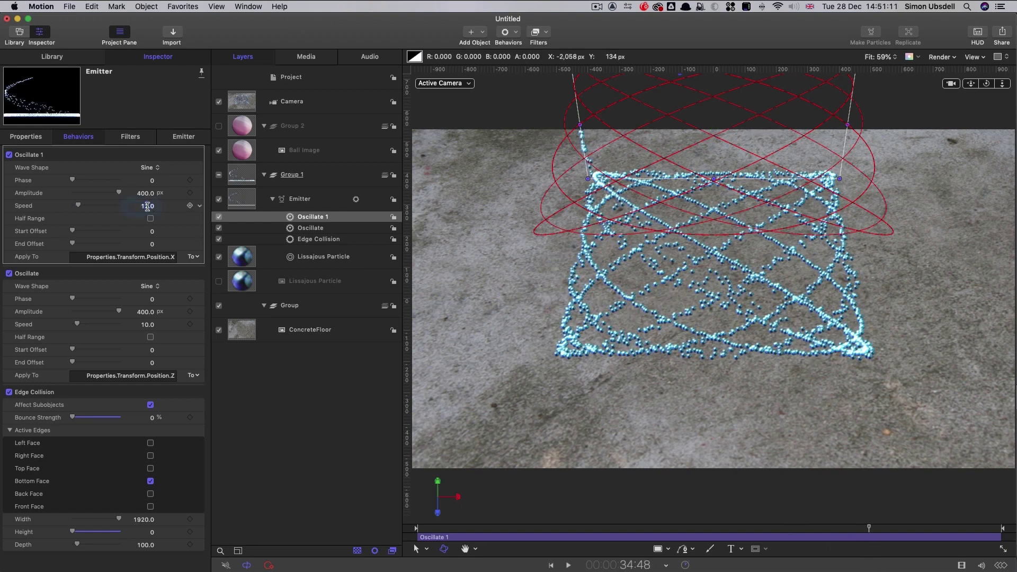
pyautogui.write('6')
pyautogui.press('Return')
pyautogui.doubleClick(147, 206)
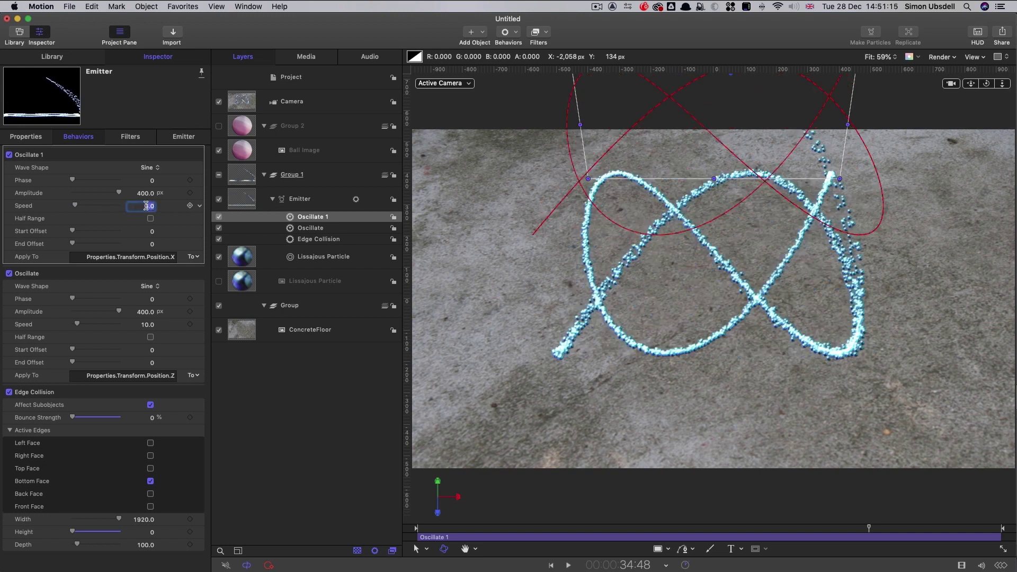
pyautogui.write('5')
pyautogui.press('Return')
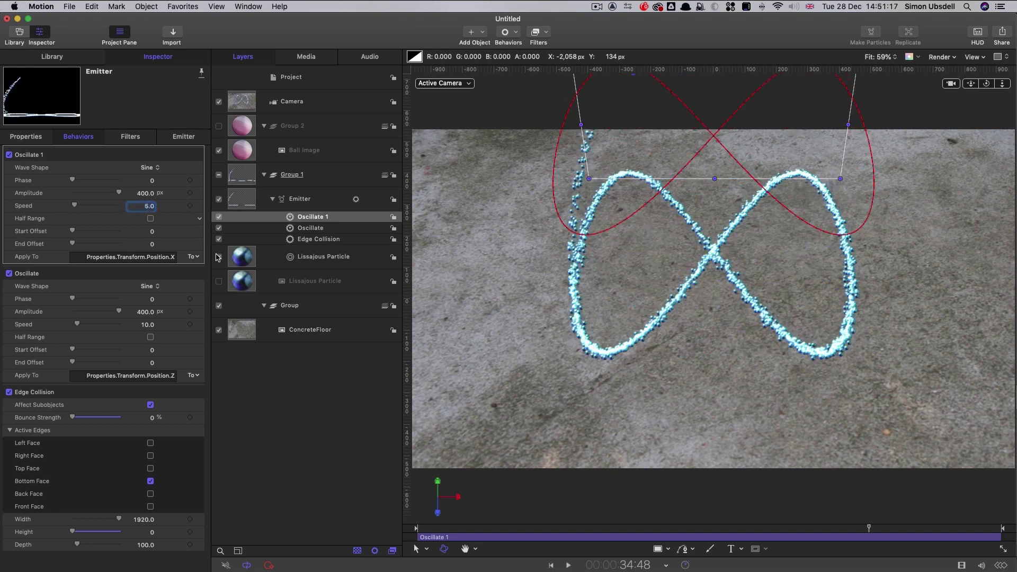
# Step: Restore the X-position Oscillate speed to 12 and scrub the timeline to check the pattern
pyautogui.click(149, 207)
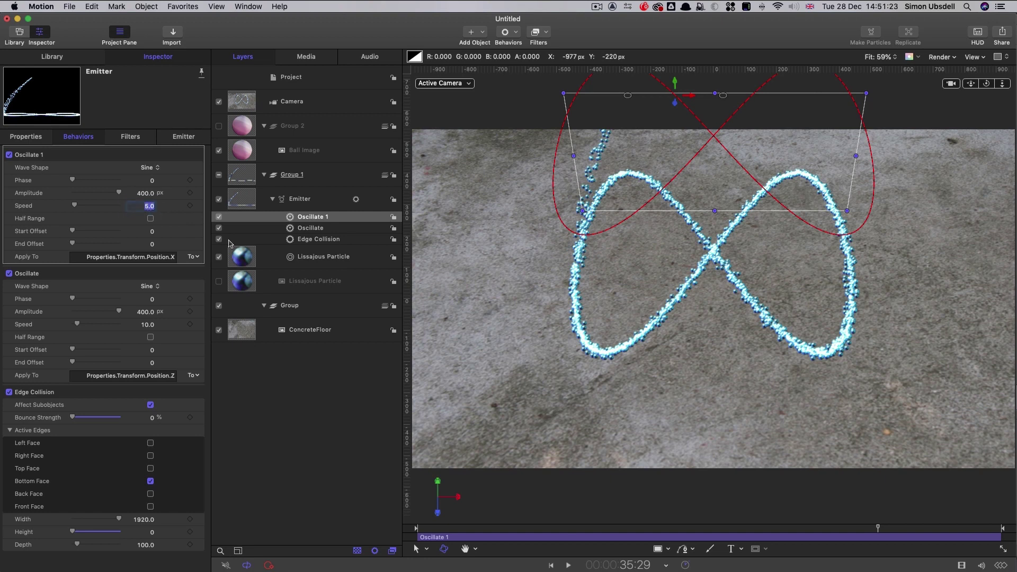
pyautogui.write('12')
pyautogui.press('Return')
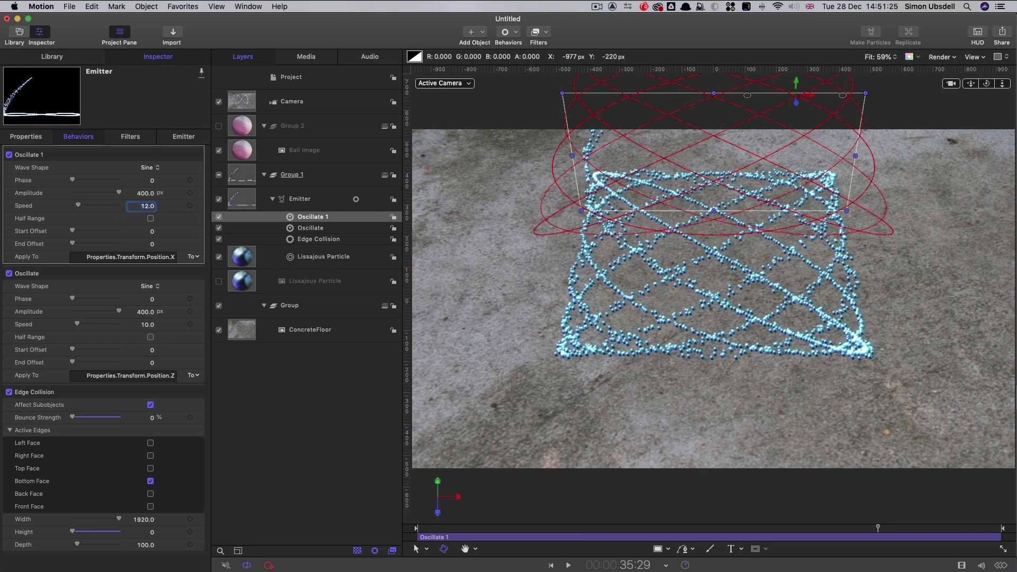
pyautogui.moveTo(878, 528); pyautogui.dragTo(951, 540)
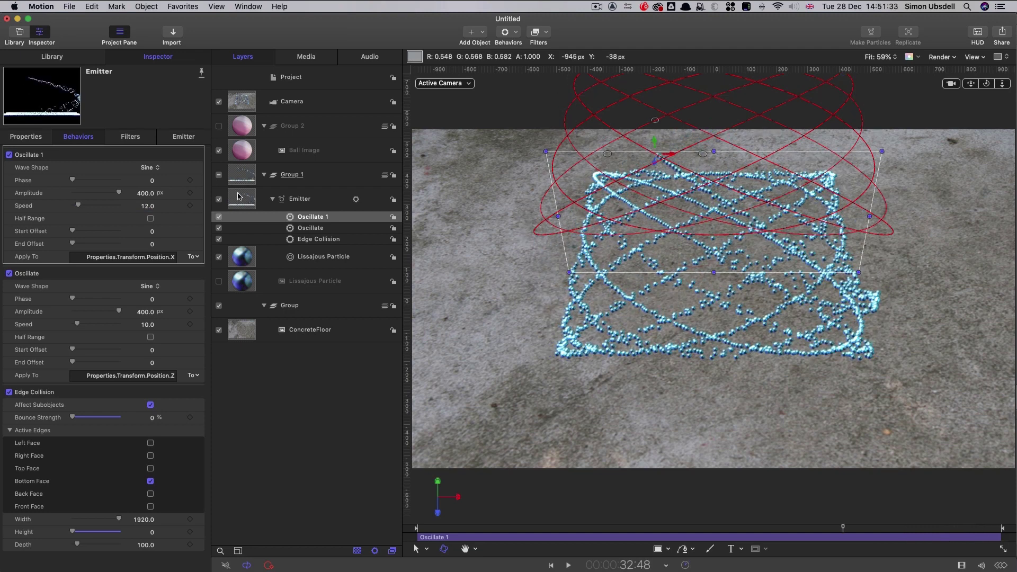
# Step: Set the Emitter's blend mode to Add and scrub the timeline to 20:34 to preview the pattern
pyautogui.click(238, 196)
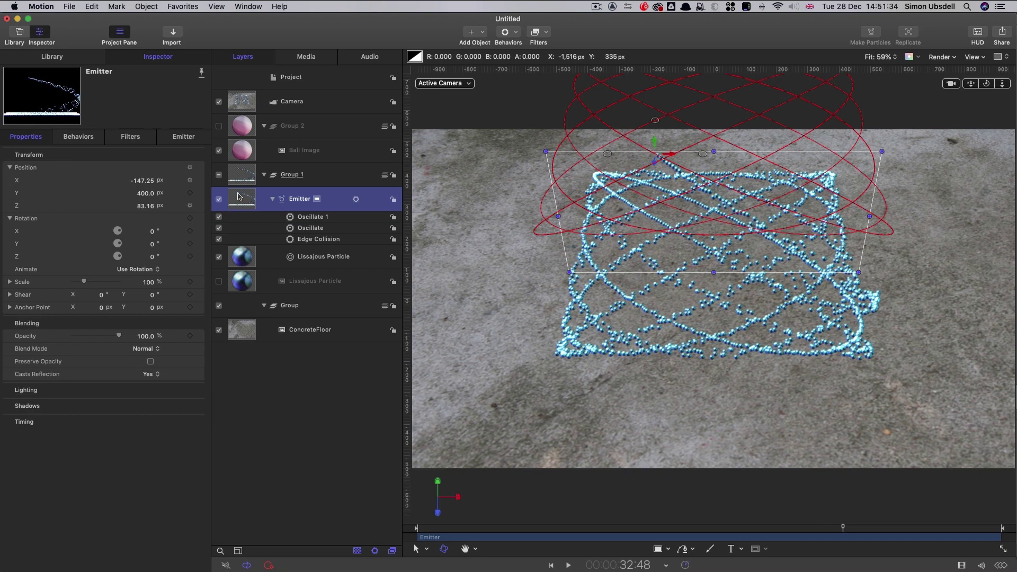
pyautogui.click(150, 348)
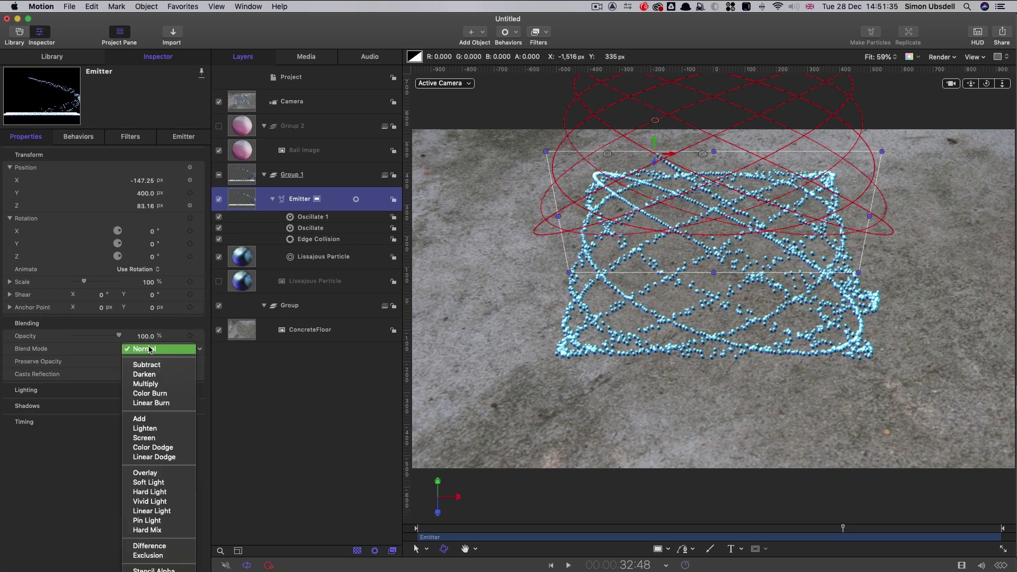
pyautogui.click(157, 420)
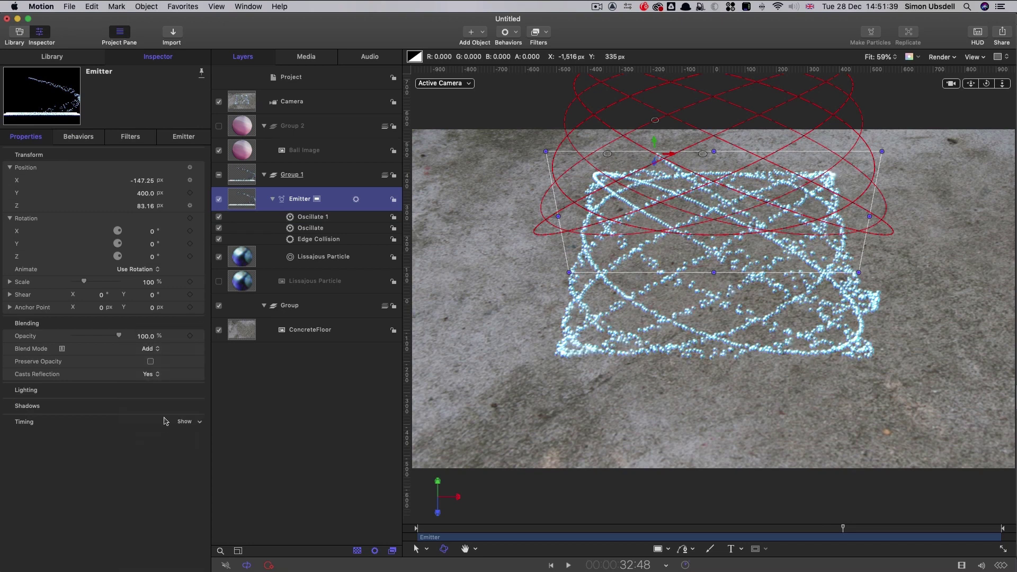
pyautogui.moveTo(827, 528); pyautogui.dragTo(857, 532)
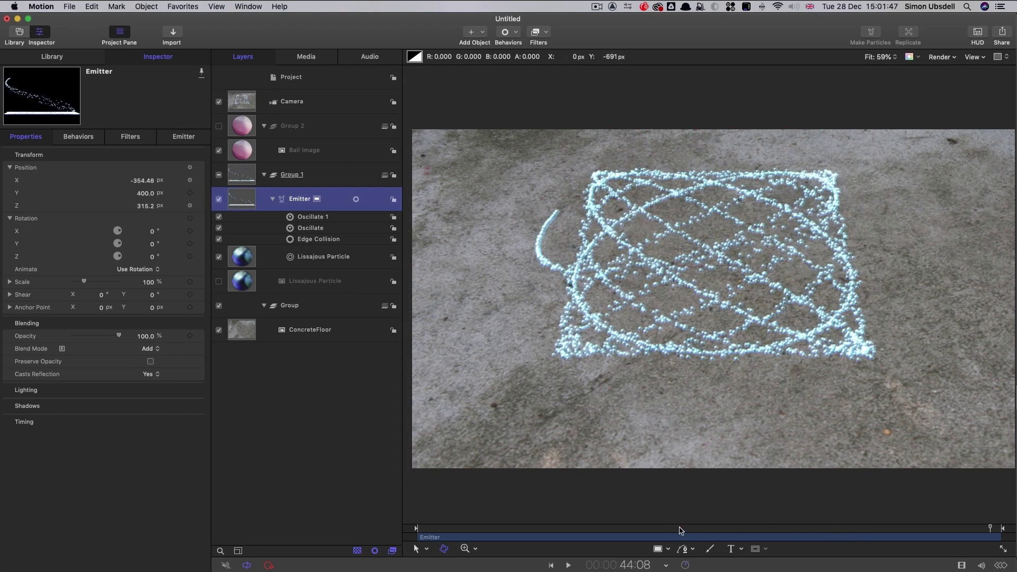
pyautogui.moveTo(680, 530); pyautogui.dragTo(685, 530)
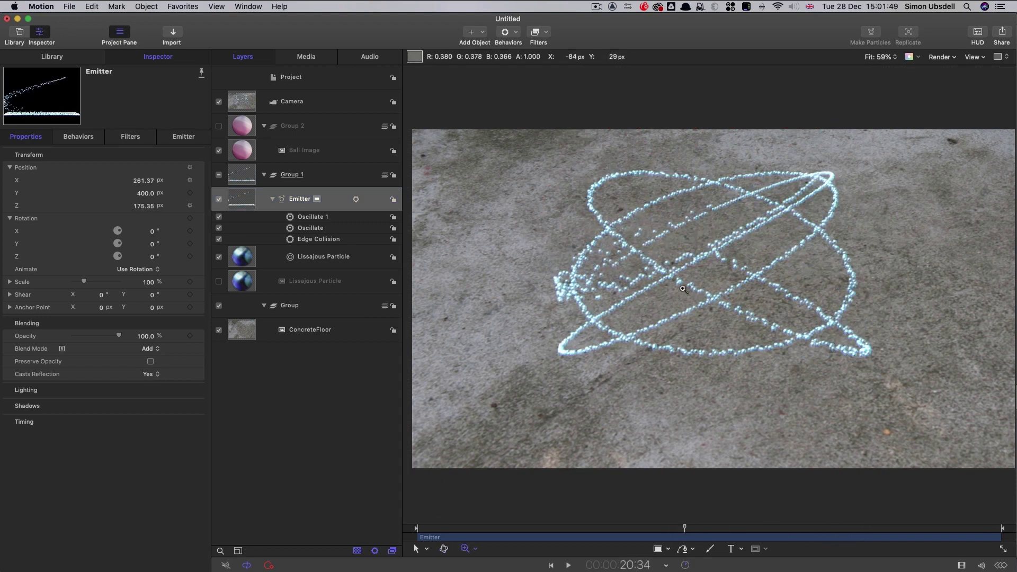
# Step: Inspect the particle pattern up close and scrub the timeline to 44:42 to check its full extent
pyautogui.moveTo(666, 279); pyautogui.dragTo(716, 321)
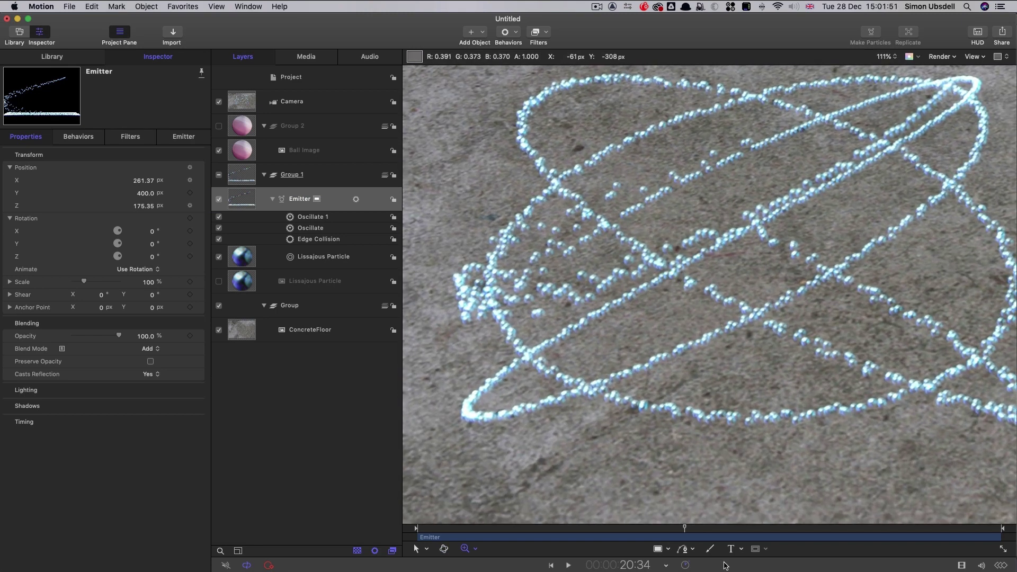
pyautogui.moveTo(691, 532); pyautogui.dragTo(998, 570)
pyautogui.hotkey('shift', 'z')
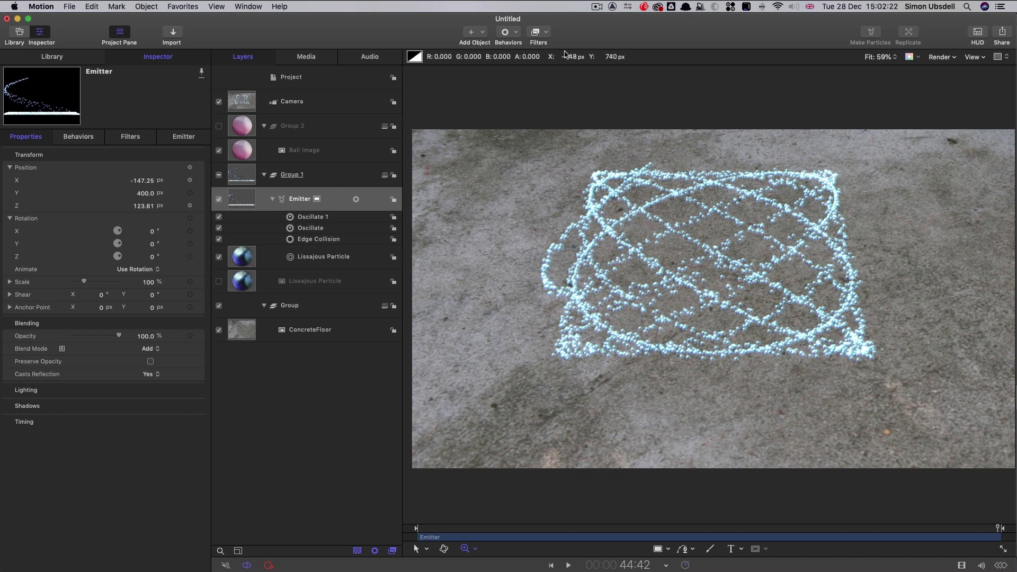
# Step: Add a light to the scene and link its Position to the Emitter with a Link parameter behavior
pyautogui.click(482, 31)
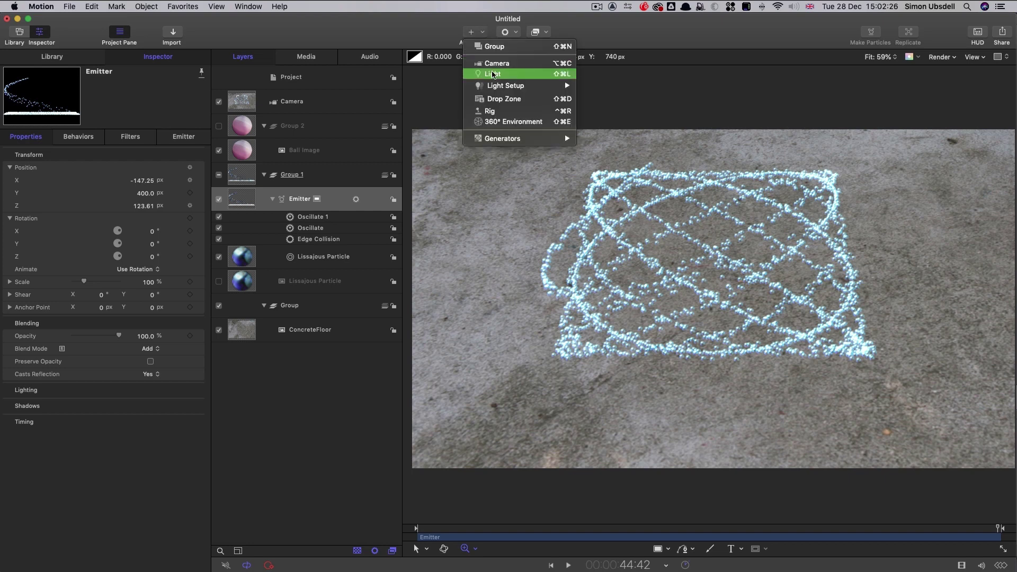
pyautogui.click(492, 73)
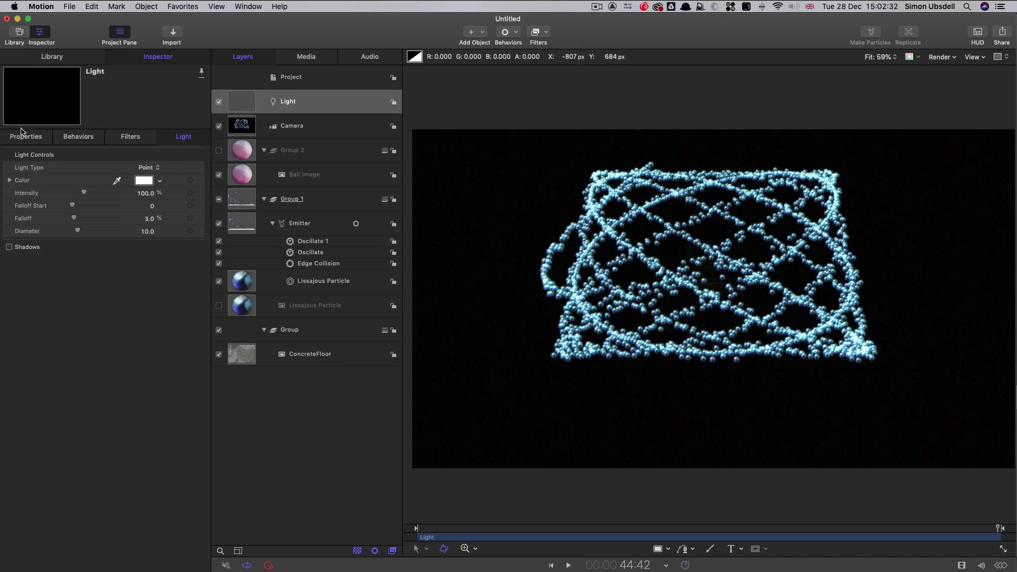
pyautogui.click(24, 135)
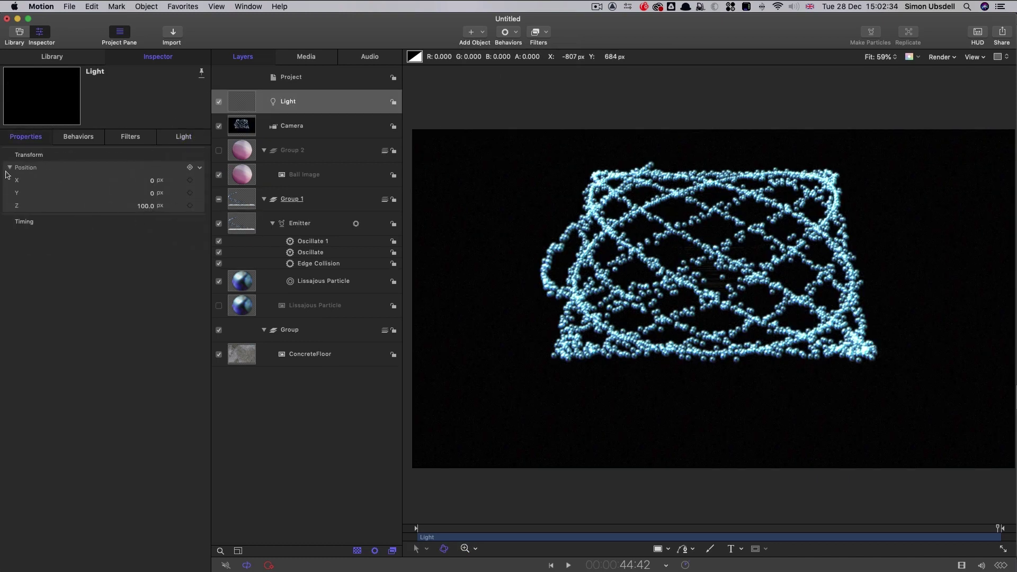
pyautogui.rightClick(200, 166)
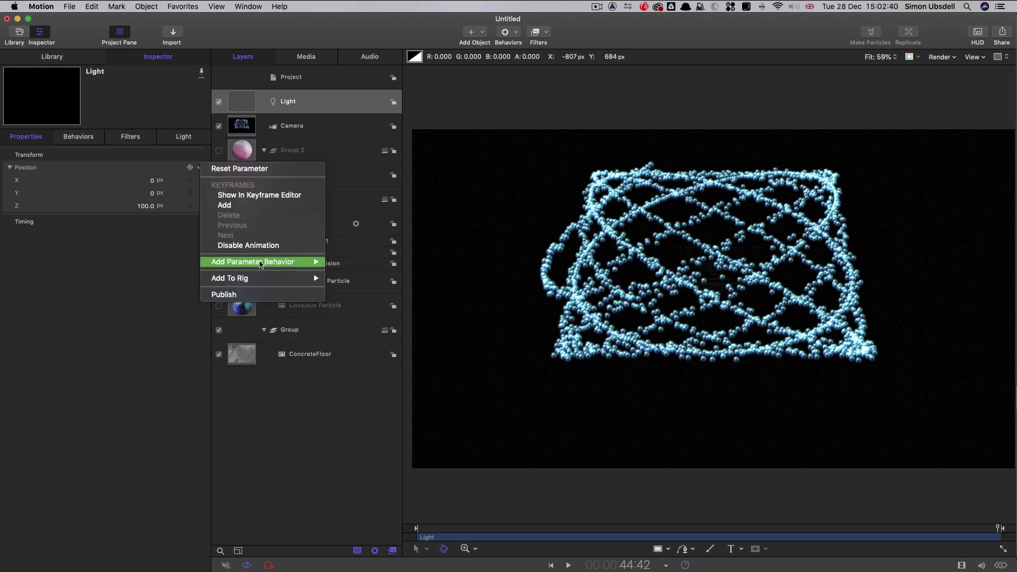
pyautogui.moveTo(307, 262)
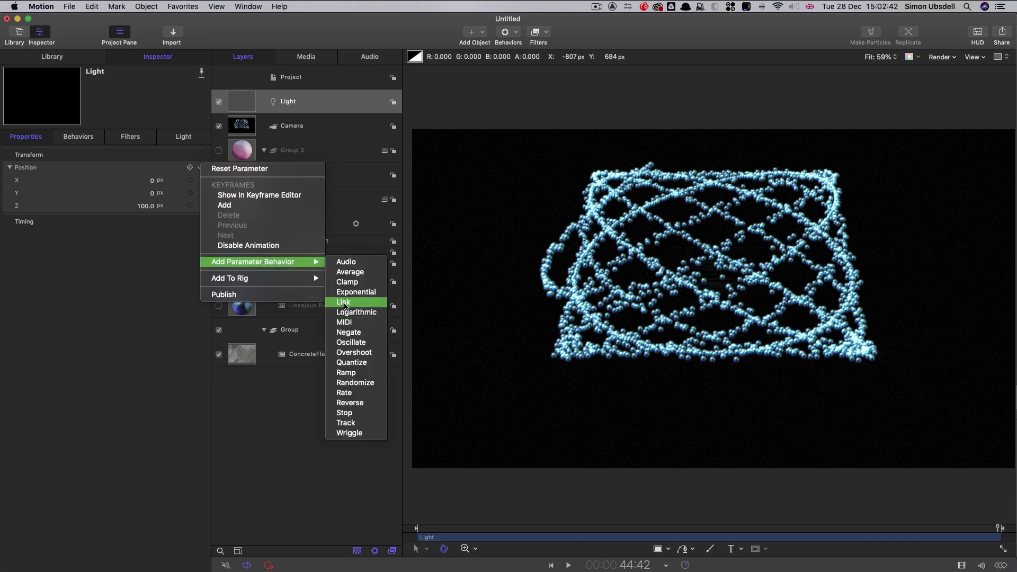
pyautogui.click(343, 303)
pyautogui.moveTo(243, 224); pyautogui.dragTo(140, 175)
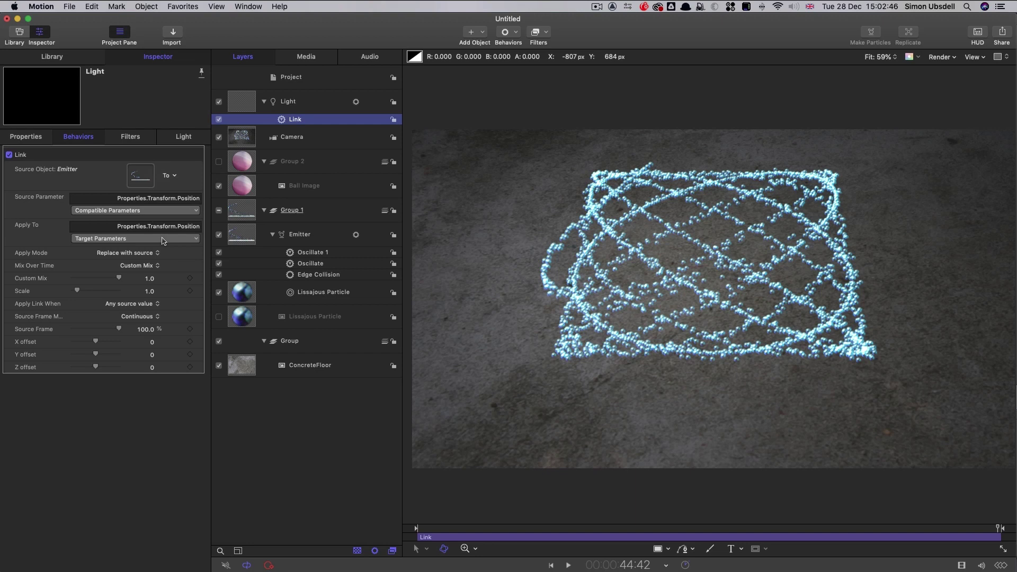
# Step: Set the light's Falloff to 10% and its Intensity to 500%, previewing around 20:40
pyautogui.moveTo(651, 530); pyautogui.dragTo(686, 544)
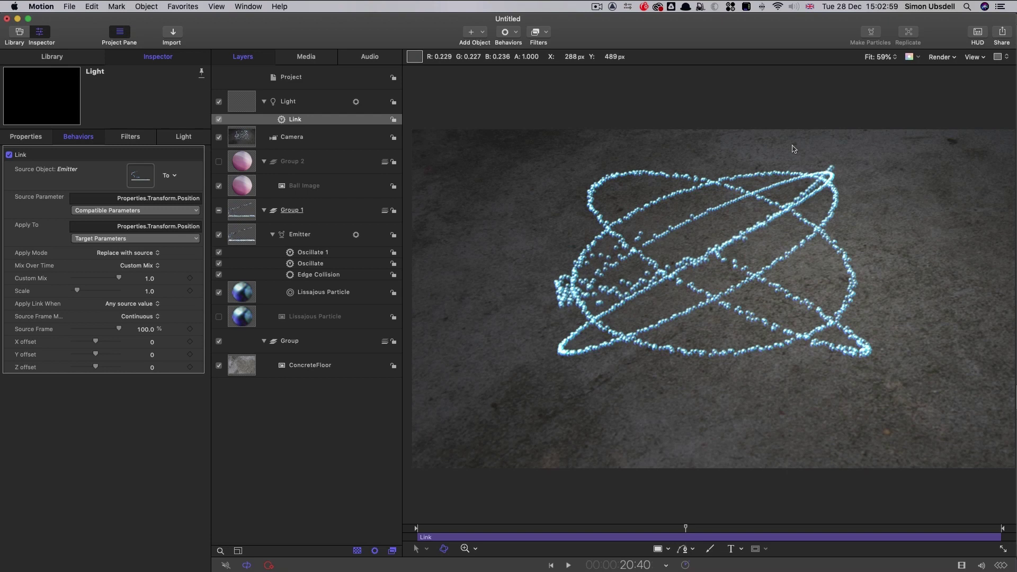
pyautogui.click(181, 137)
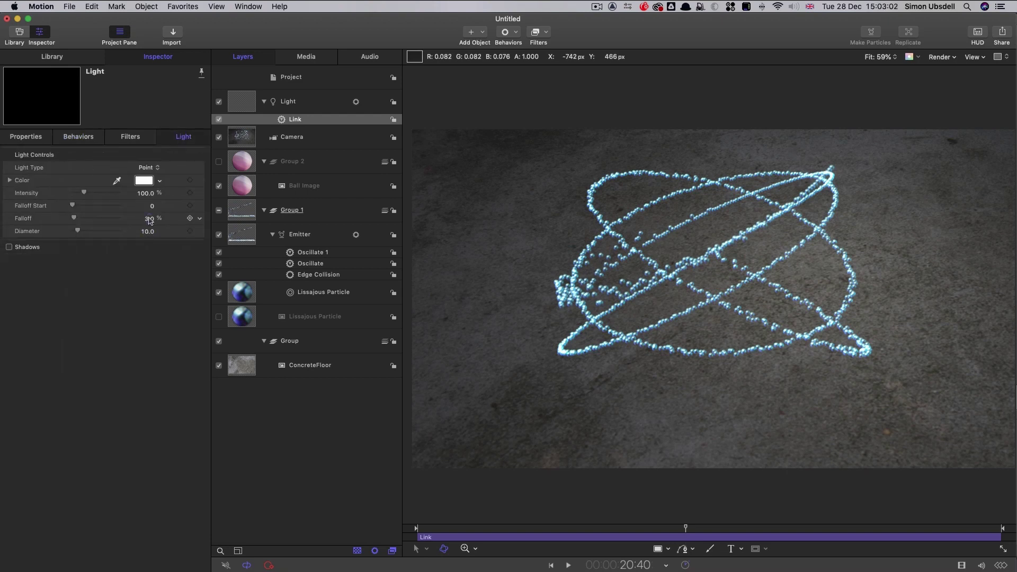
pyautogui.click(149, 219)
pyautogui.write('10')
pyautogui.press('Return')
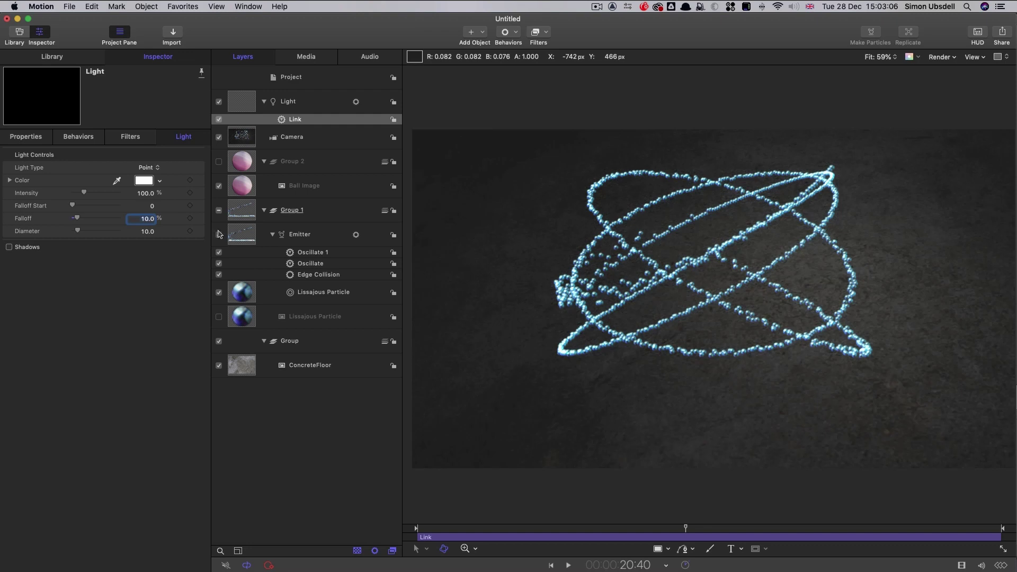
pyautogui.click(146, 193)
pyautogui.write('500')
pyautogui.press('Return')
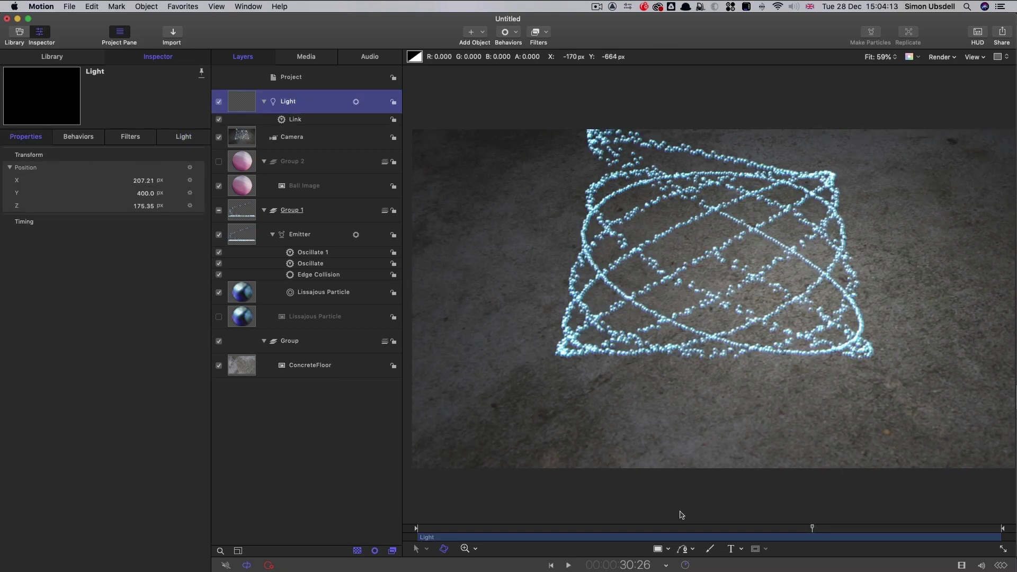
# Step: Set the Y offset of the light's Link behavior to -300, previewing at 28:05
pyautogui.moveTo(812, 528); pyautogui.dragTo(781, 528)
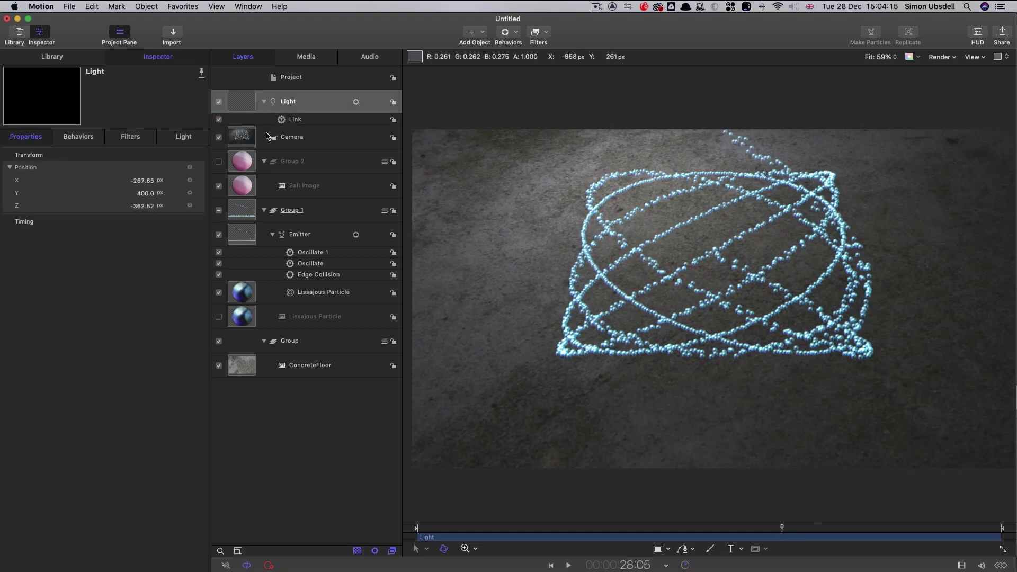
pyautogui.click(280, 121)
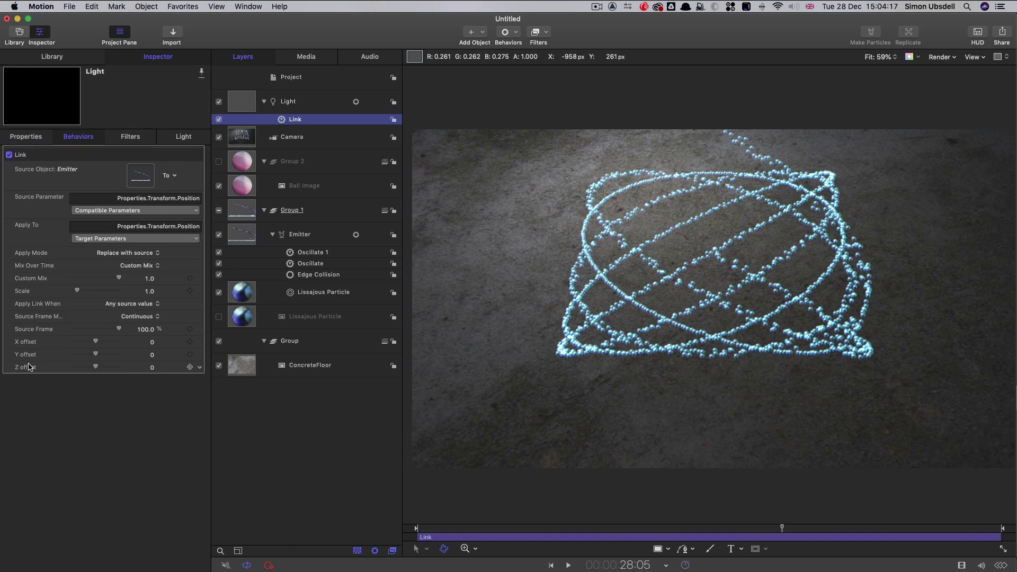
pyautogui.click(152, 354)
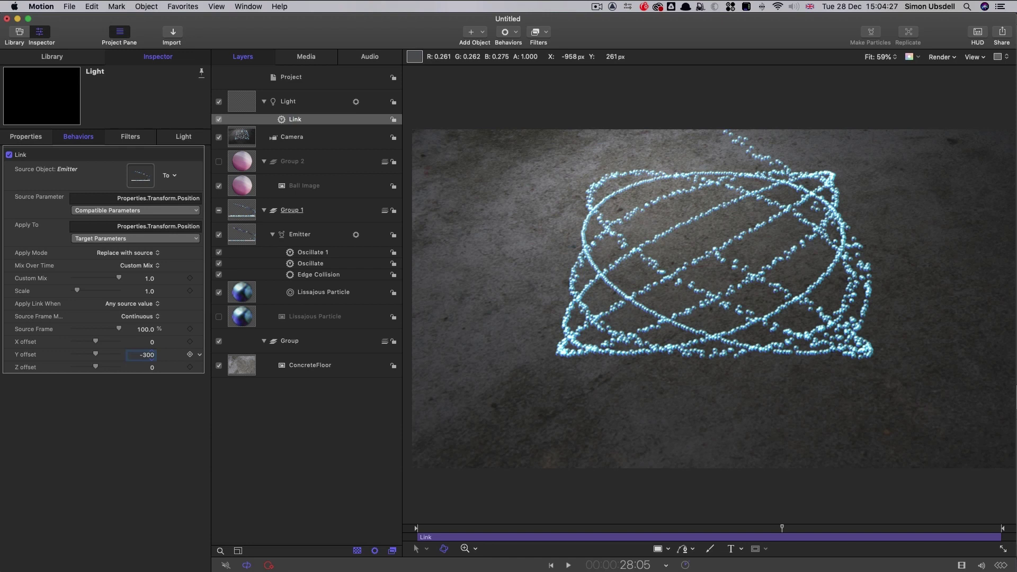
pyautogui.press('Return')
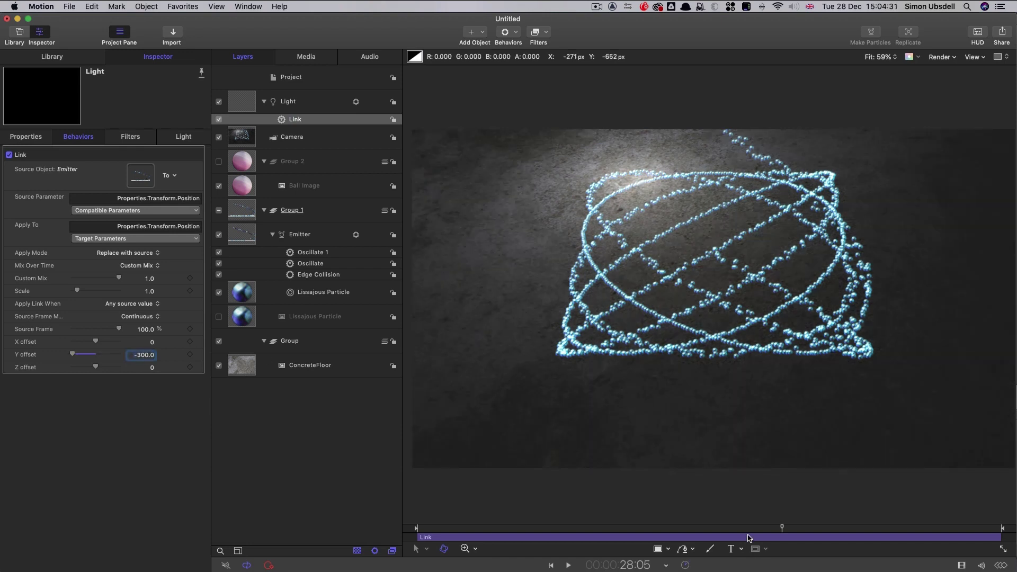
# Step: Play back an earlier part of the animation to check how the light moves with the emitter
pyautogui.moveTo(748, 528); pyautogui.dragTo(522, 533)
pyautogui.press('space')
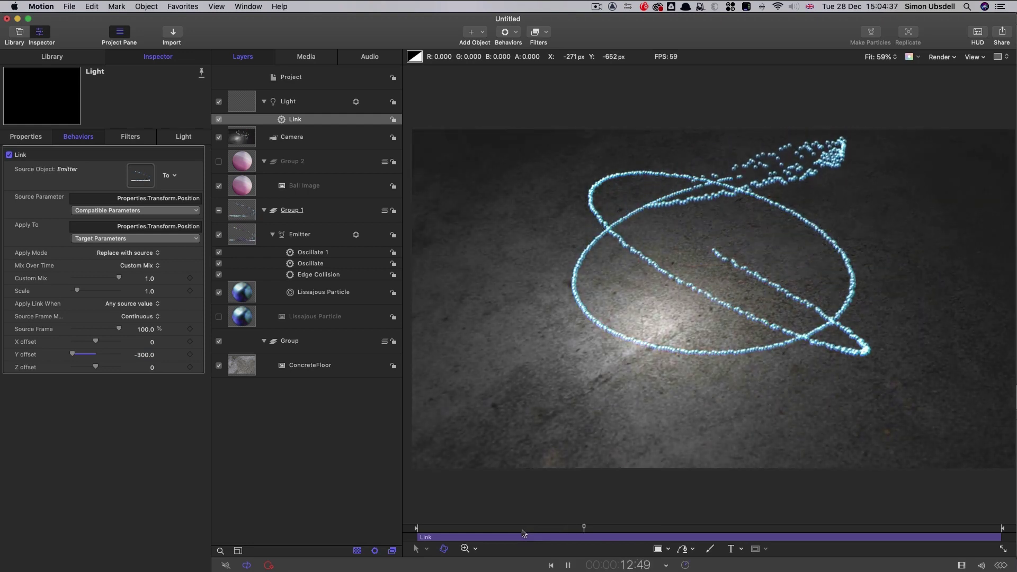
pyautogui.press('space')
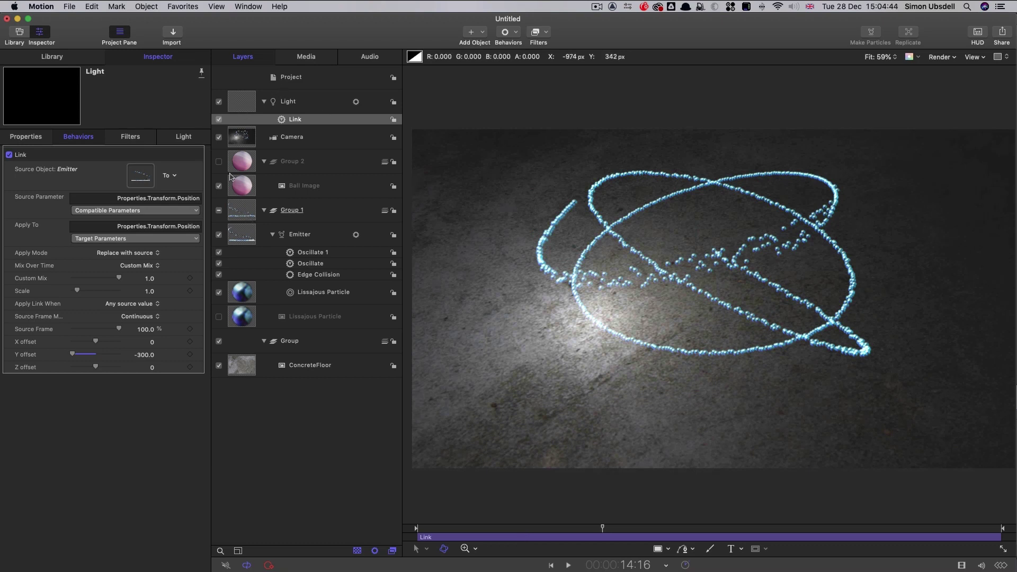
# Step: Enable Group 2 and set the Ball Image's blend mode to Add
pyautogui.click(219, 162)
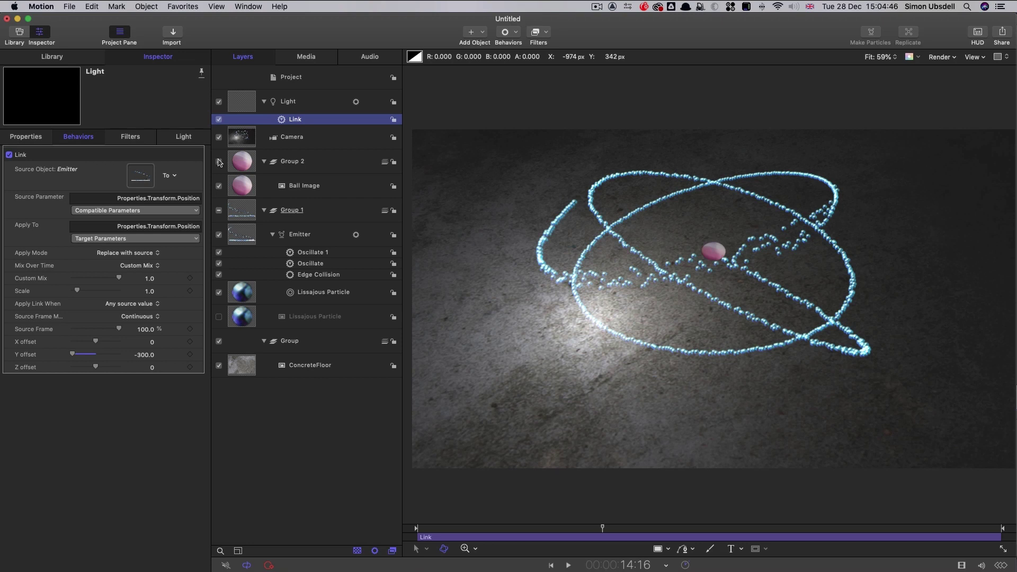
pyautogui.click(242, 190)
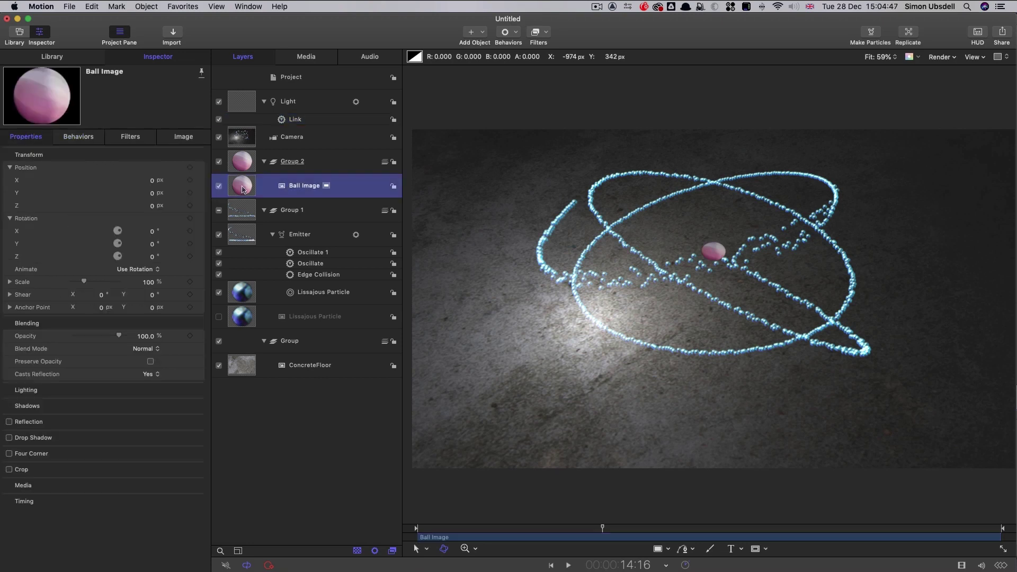
pyautogui.click(147, 349)
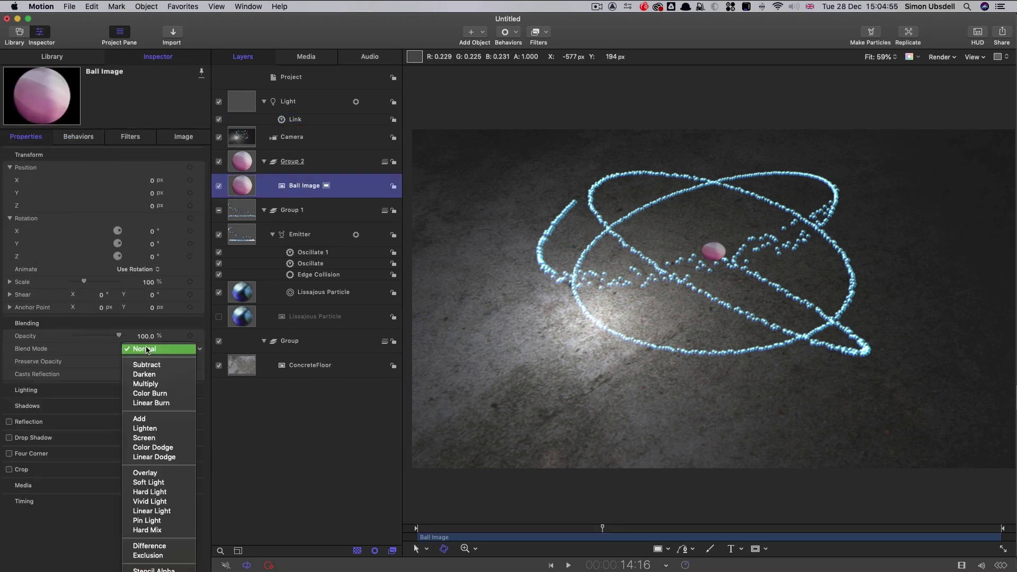
pyautogui.click(150, 419)
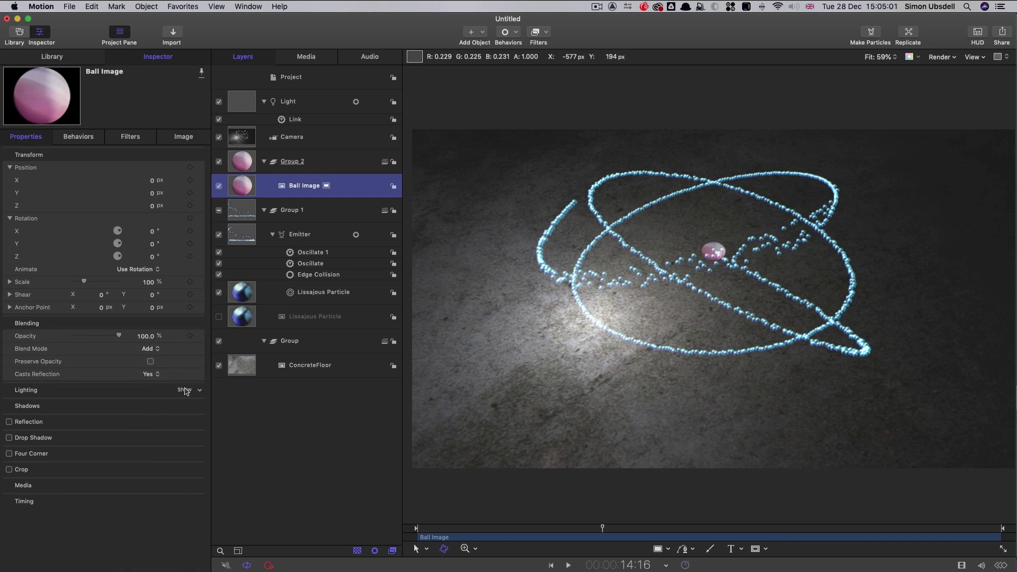
# Step: Set the lighting Shading to Off for both the Ball Image and Group 1
pyautogui.click(185, 390)
pyautogui.click(147, 404)
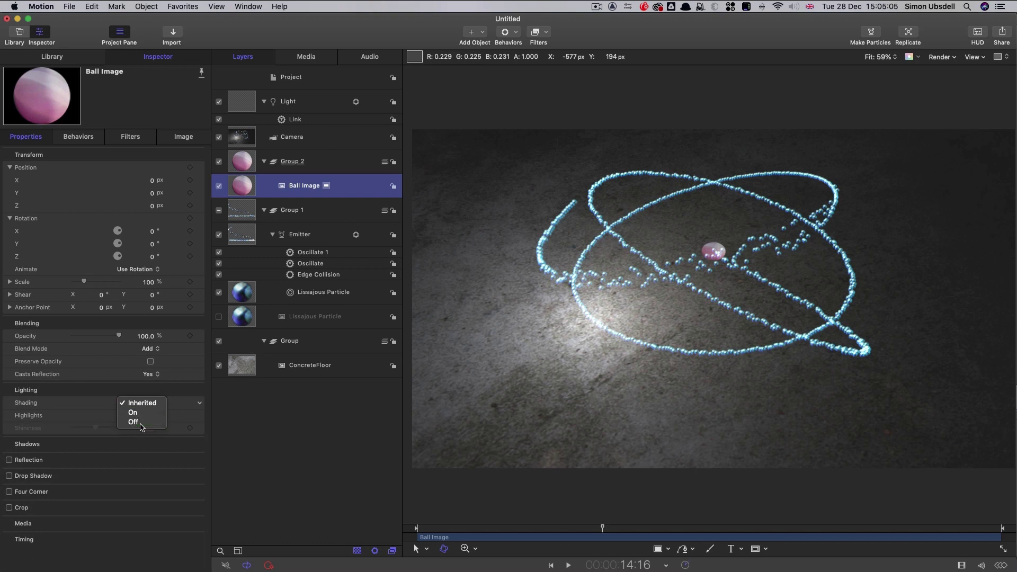
pyautogui.click(141, 422)
pyautogui.click(241, 209)
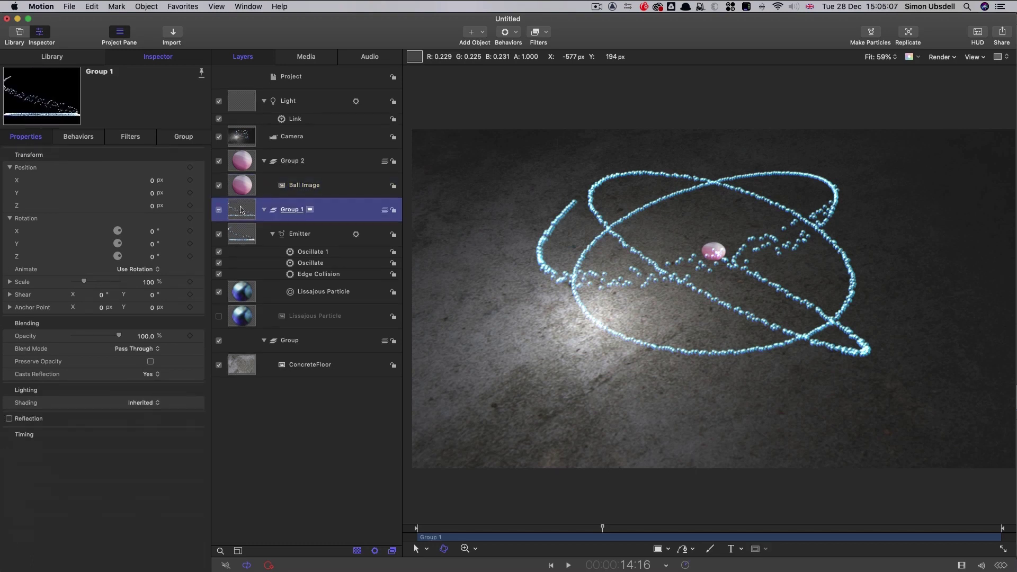
pyautogui.click(145, 404)
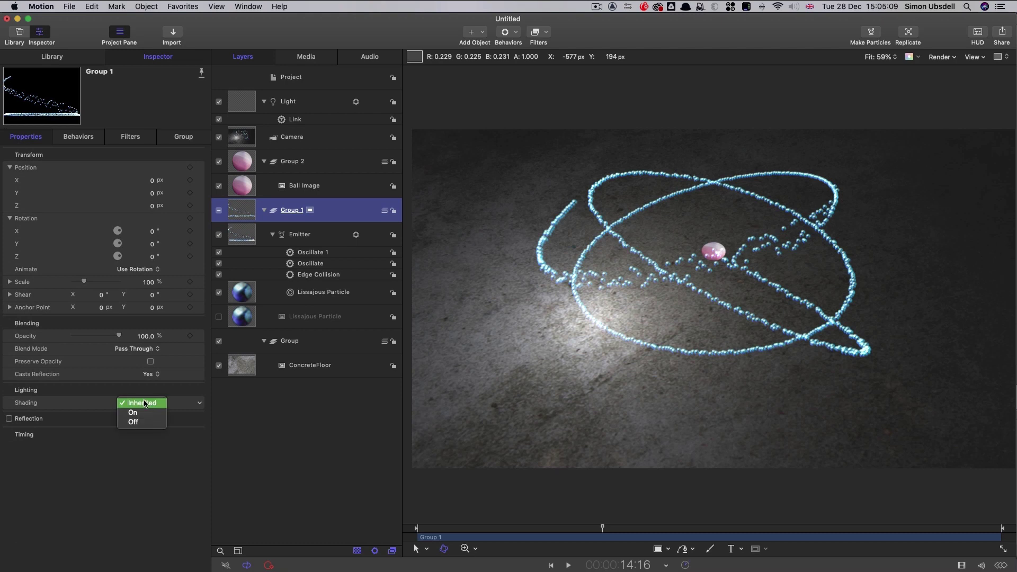
pyautogui.click(148, 426)
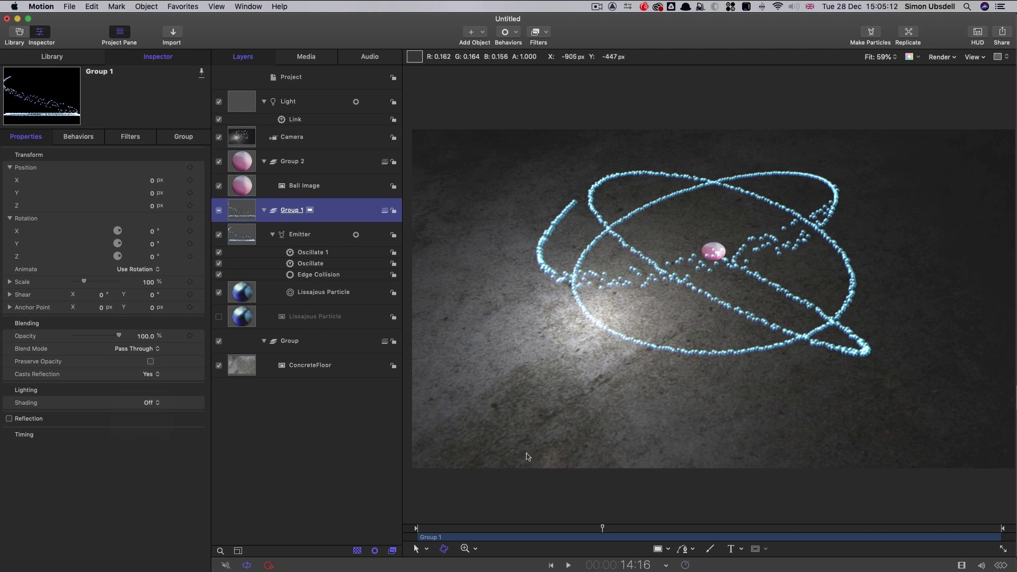
# Step: Link the Ball Image's Position to the Emitter with a Link parameter behavior and scrub the timeline to 14:11 to check it
pyautogui.moveTo(602, 527); pyautogui.dragTo(650, 529)
pyautogui.click(240, 184)
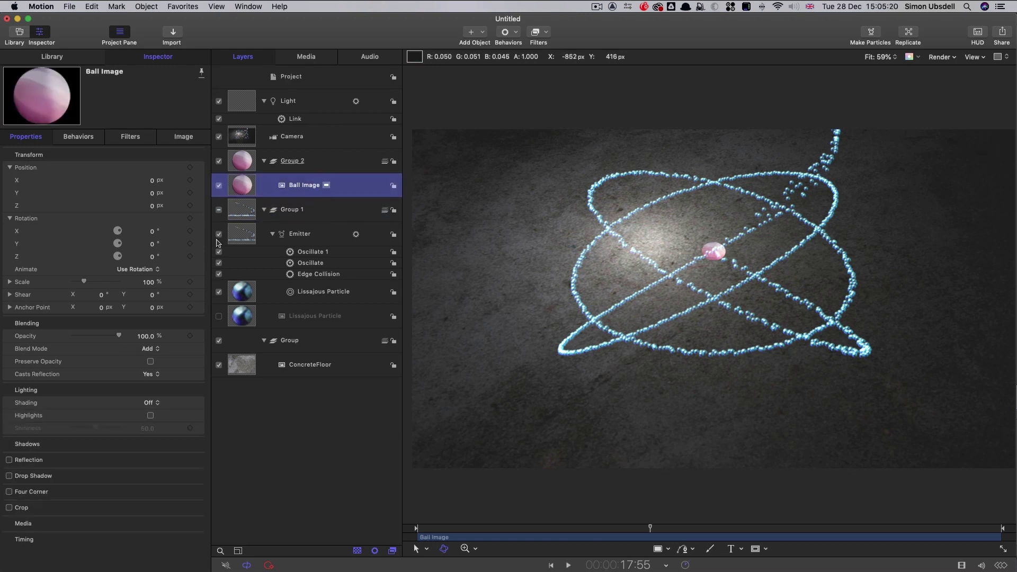
pyautogui.click(199, 166)
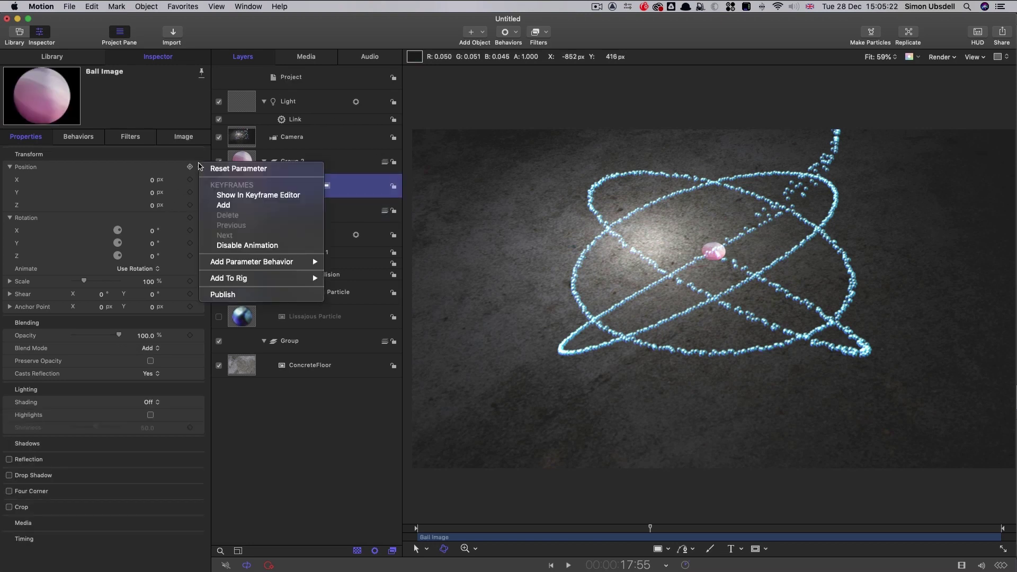
pyautogui.moveTo(234, 267)
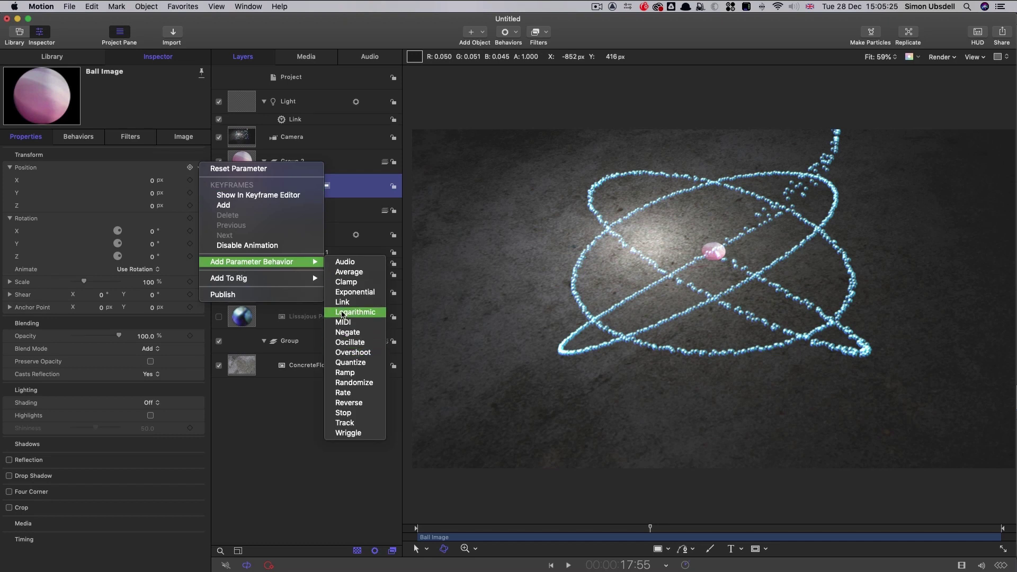
pyautogui.click(342, 301)
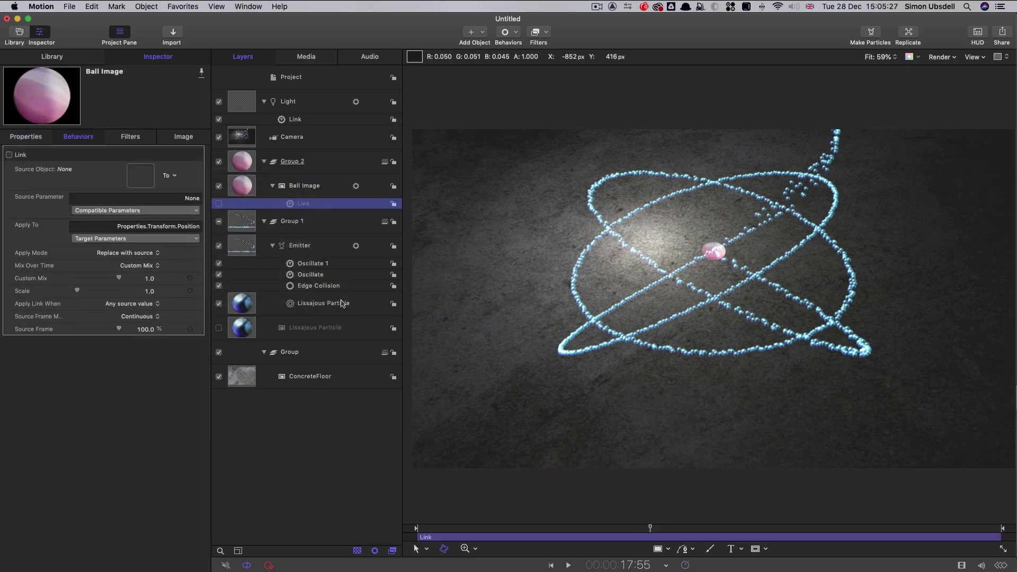
pyautogui.moveTo(243, 250); pyautogui.dragTo(139, 175)
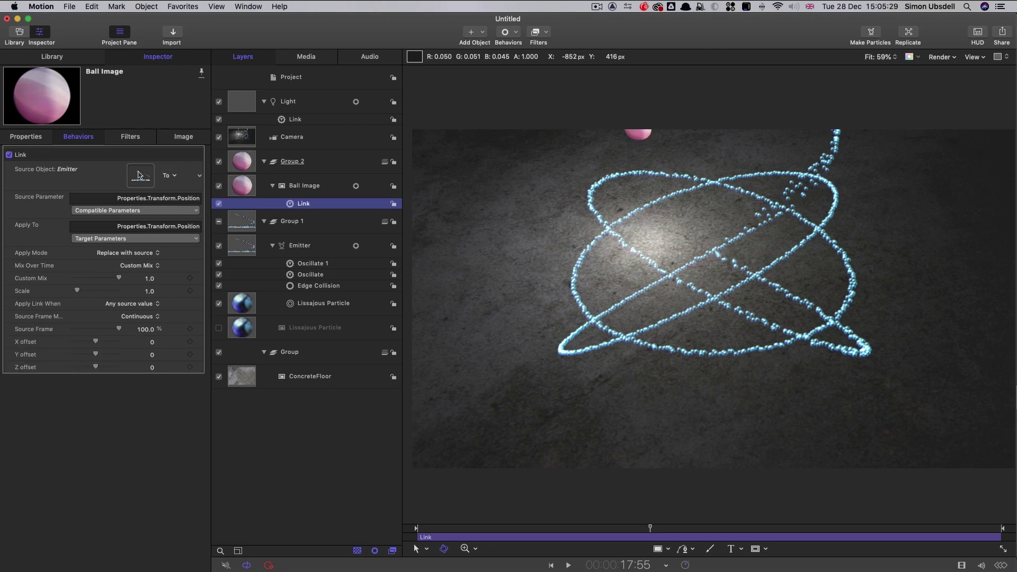
pyautogui.moveTo(650, 528); pyautogui.dragTo(602, 531)
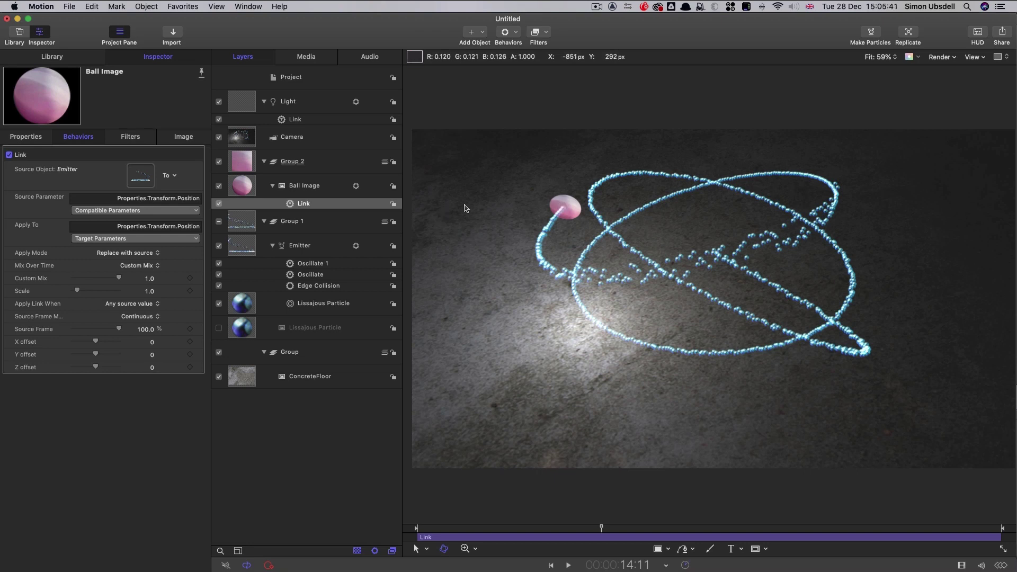
# Step: Add a Point At behavior to the Ball Image targeting the Camera with Transition 0%, and scrub to 19:43 to check it
pyautogui.click(245, 190)
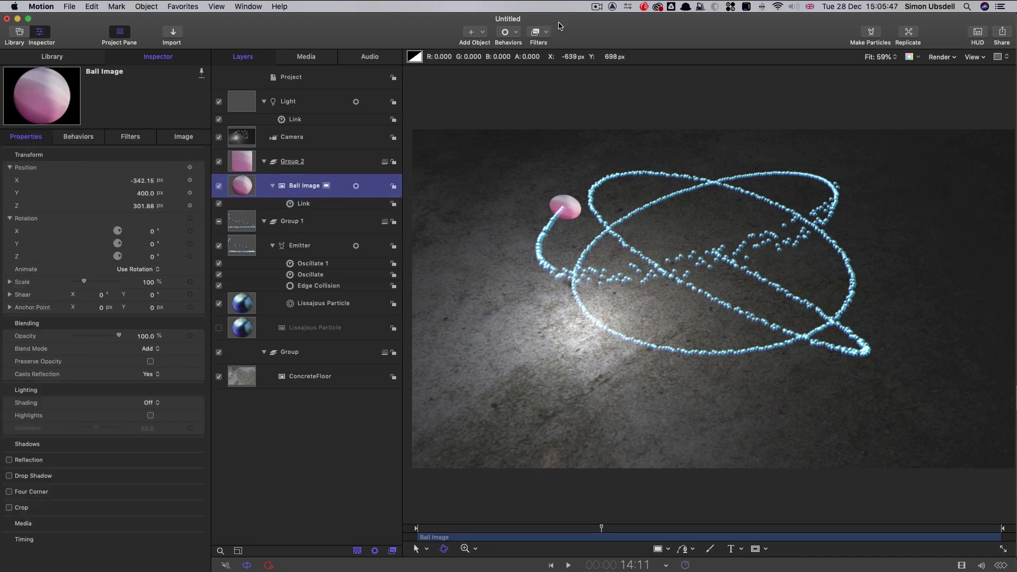
pyautogui.click(506, 33)
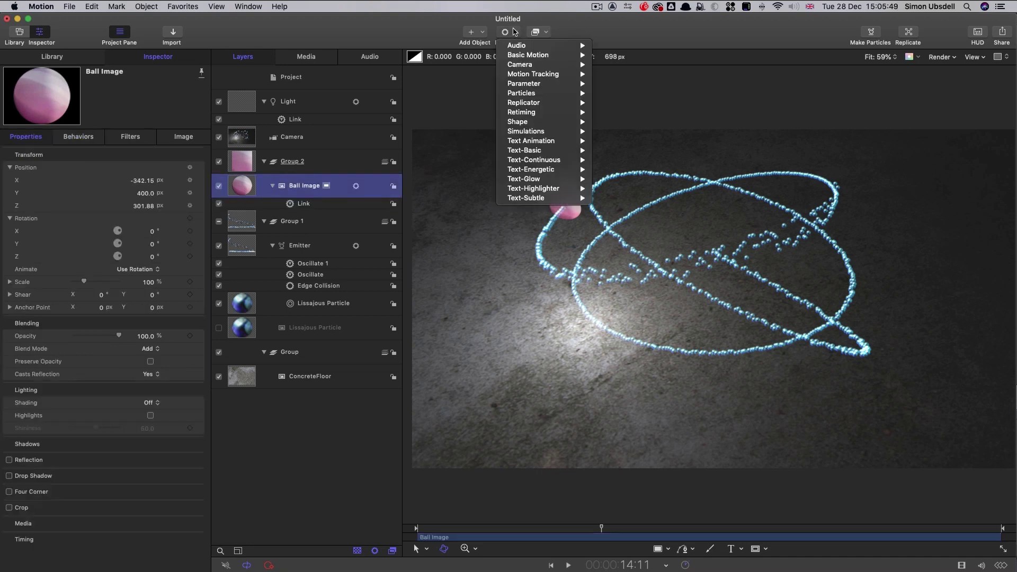
pyautogui.moveTo(518, 58)
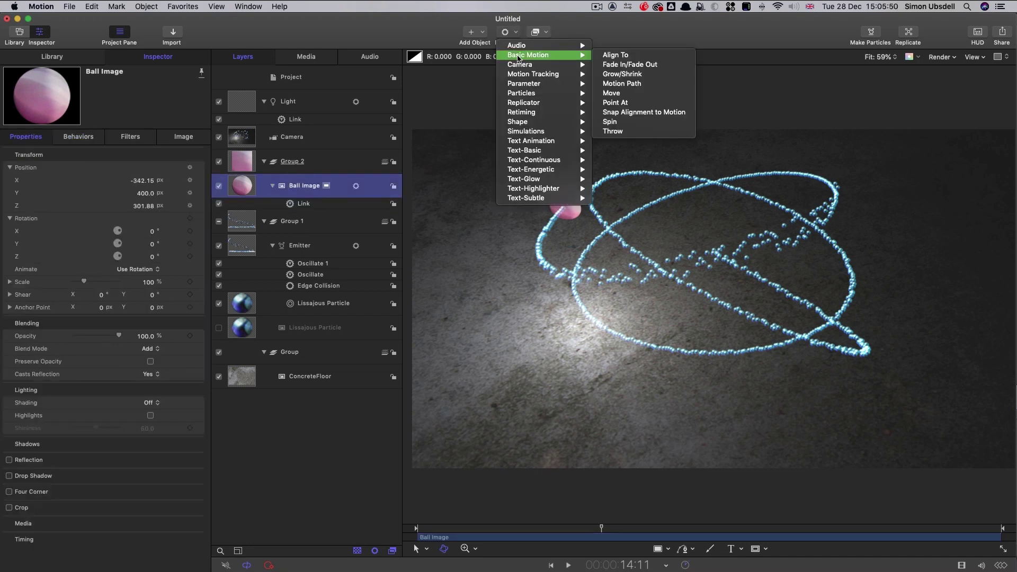
pyautogui.click(644, 105)
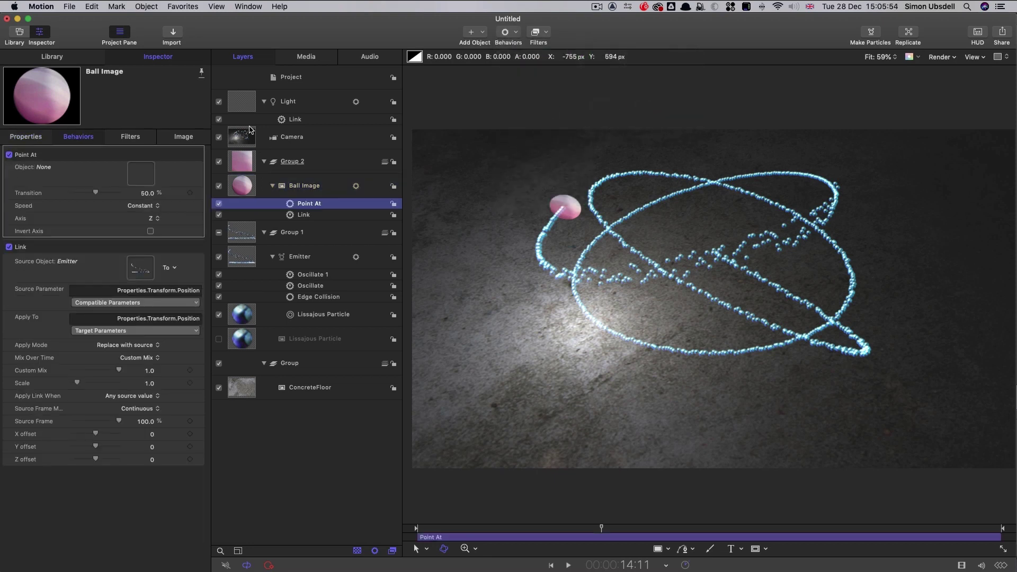
pyautogui.moveTo(248, 136); pyautogui.dragTo(14, 195)
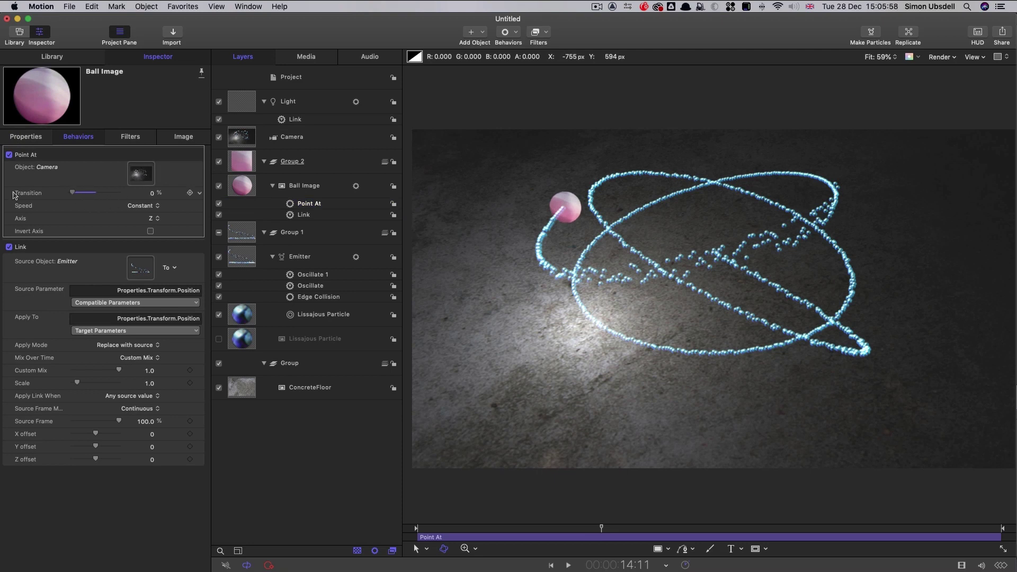
pyautogui.moveTo(601, 528); pyautogui.dragTo(673, 539)
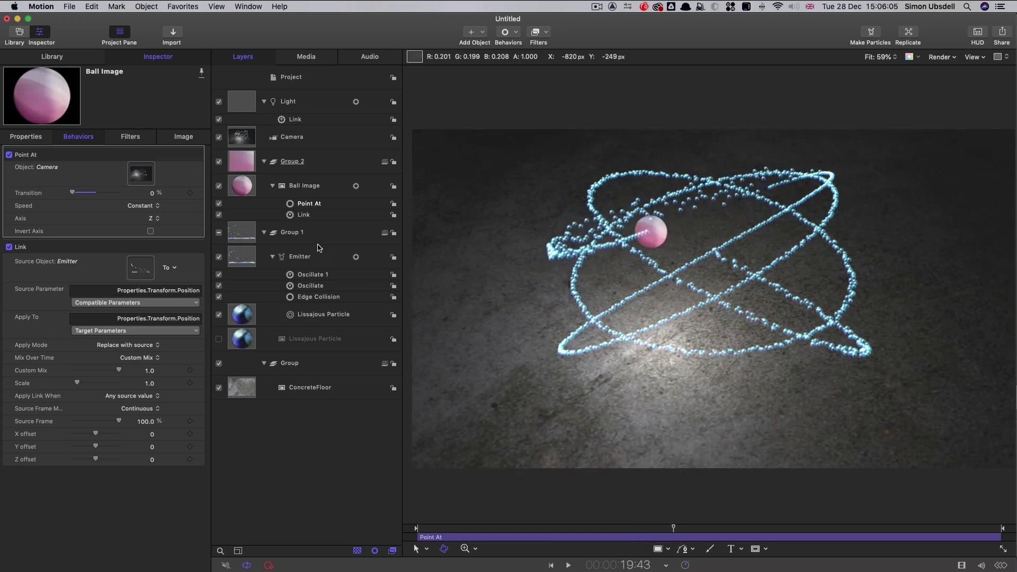
# Step: Set the Ball Image's Scale to 80% and scrub the timeline to check its size along the path
pyautogui.click(242, 188)
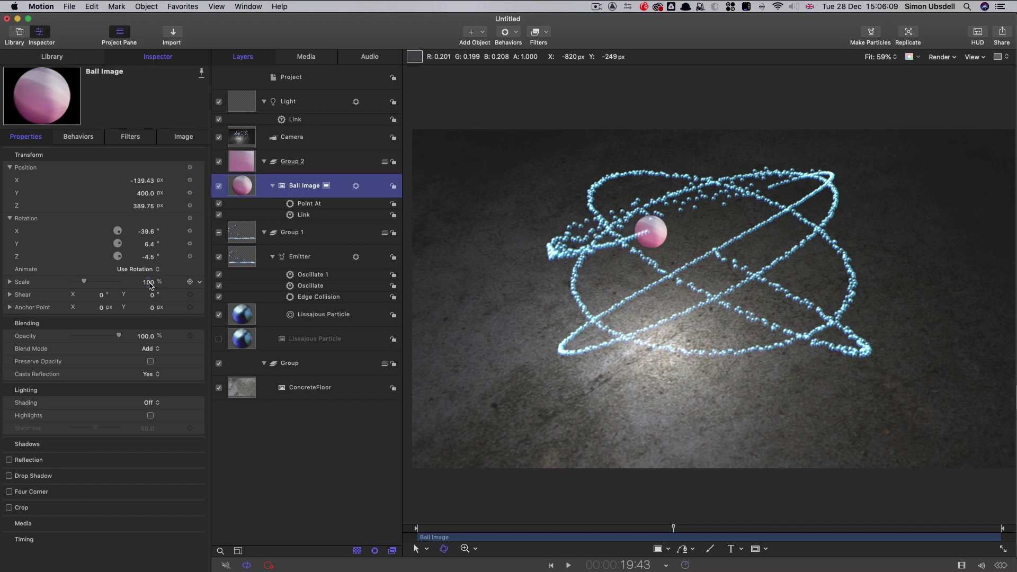
pyautogui.click(149, 282)
pyautogui.write('0')
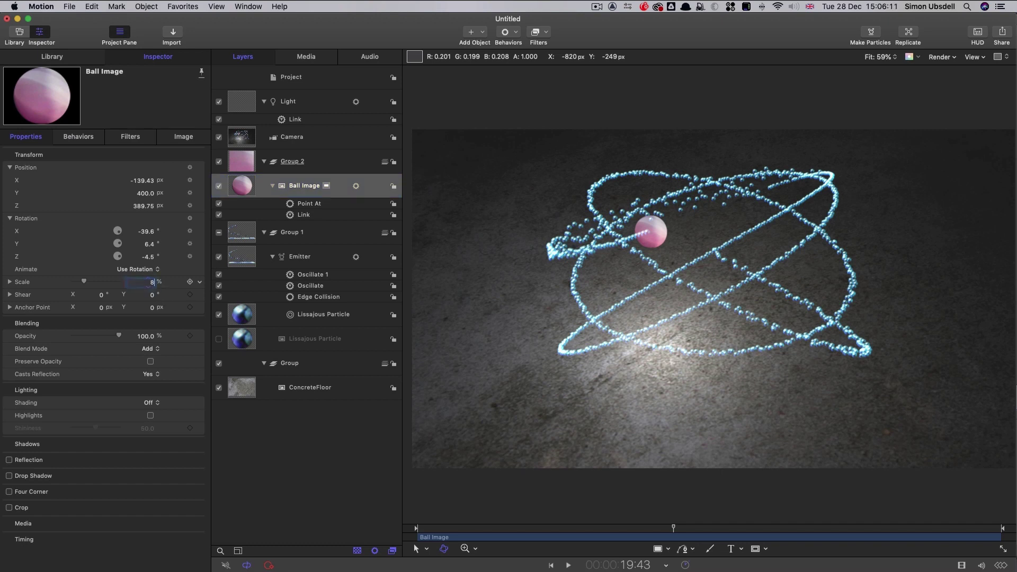
pyautogui.press('Return')
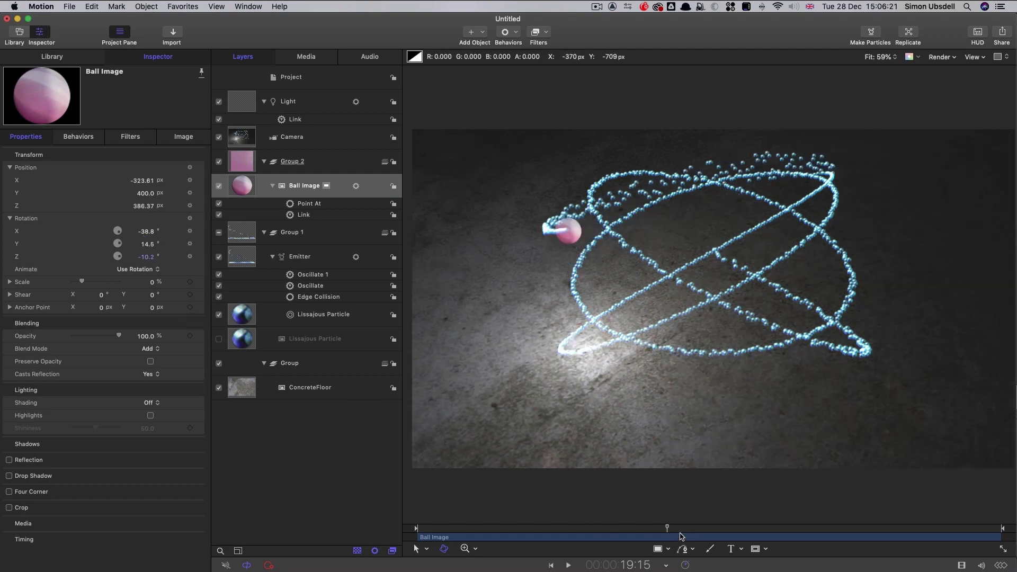
pyautogui.moveTo(669, 529); pyautogui.dragTo(757, 534)
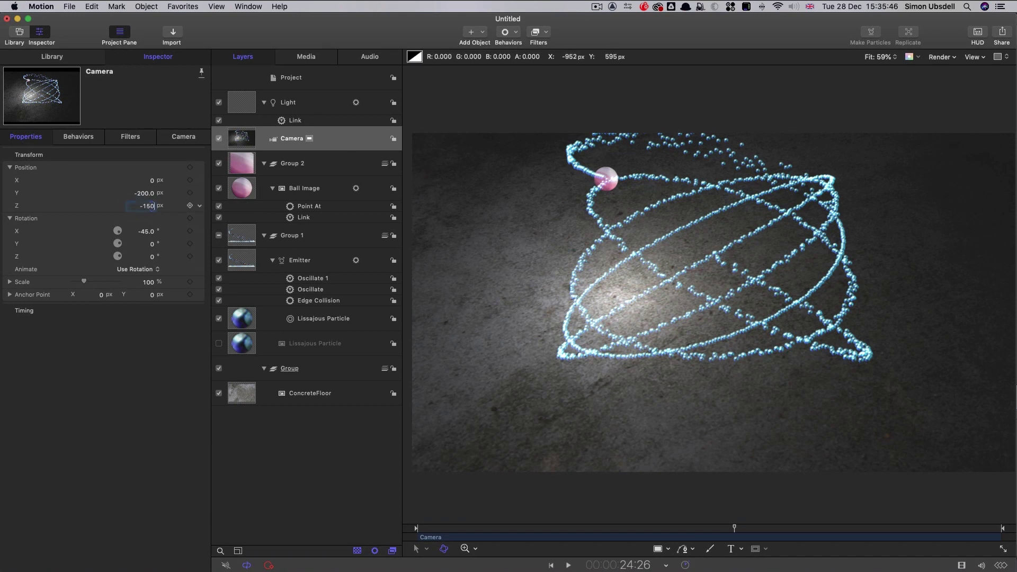
# Step: Set the Camera's Z position to -150 px and the Emitter's Y position to 200 px
pyautogui.press('Return')
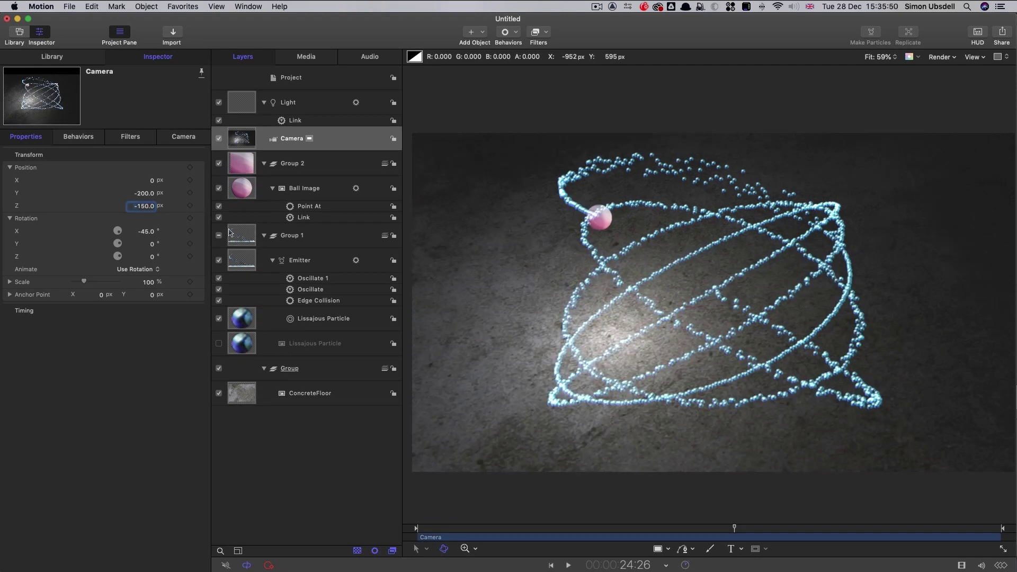
pyautogui.click(245, 259)
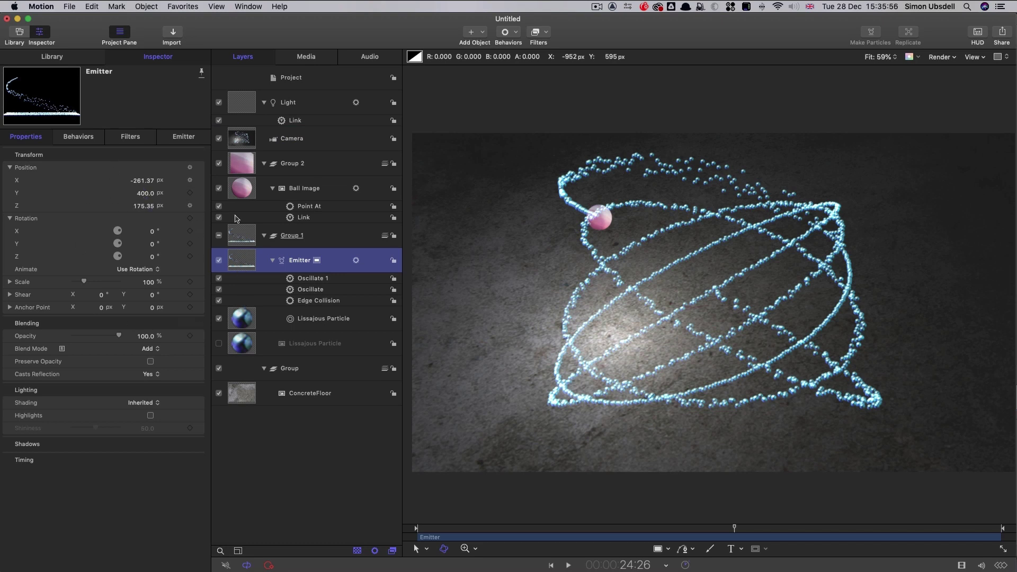
pyautogui.click(142, 192)
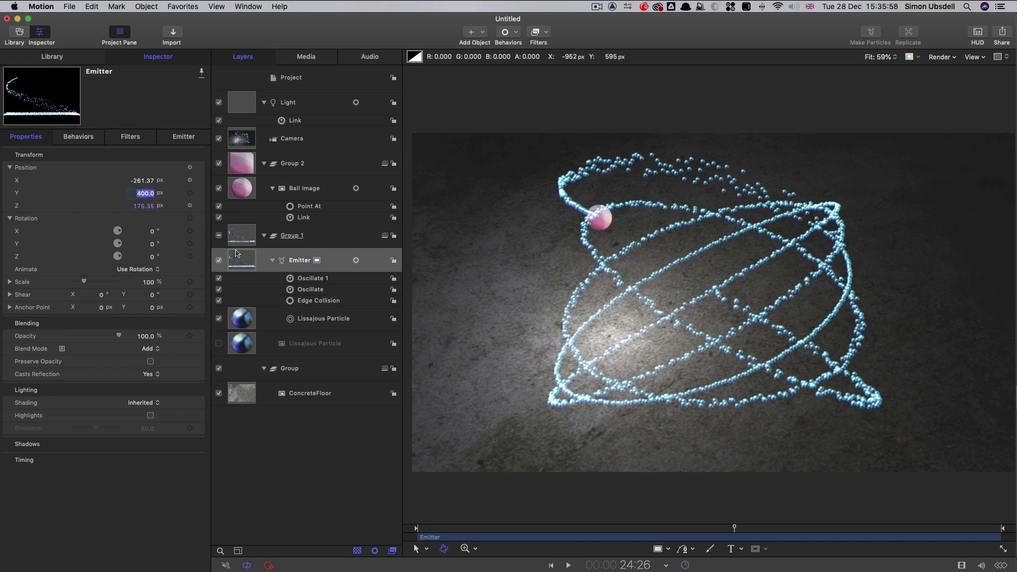
pyautogui.write('2')
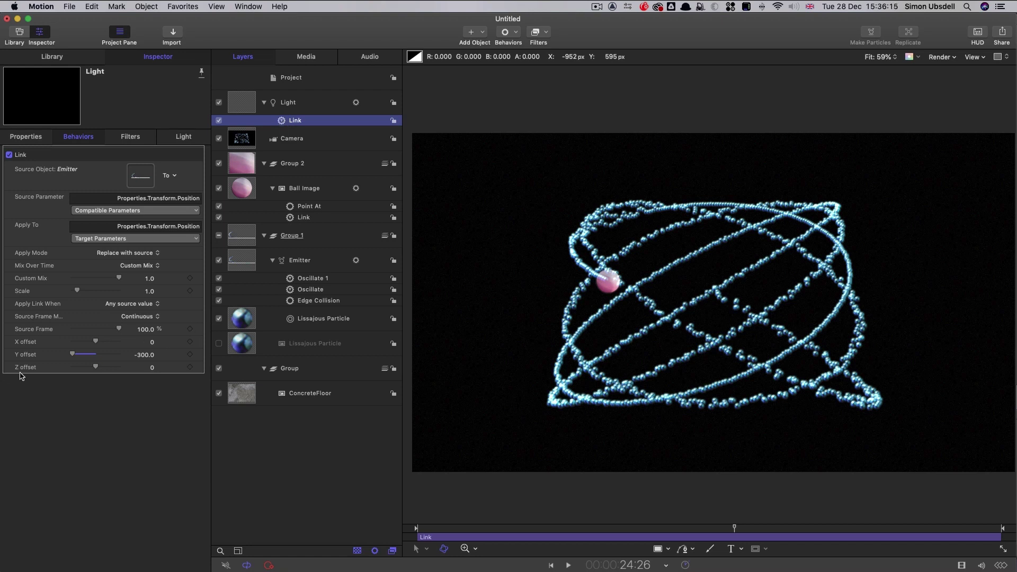
# Step: Set the Y offset of the Light's Link behavior to -100 and scrub forward to 35:02 to check the lighting
pyautogui.click(145, 354)
pyautogui.write('-')
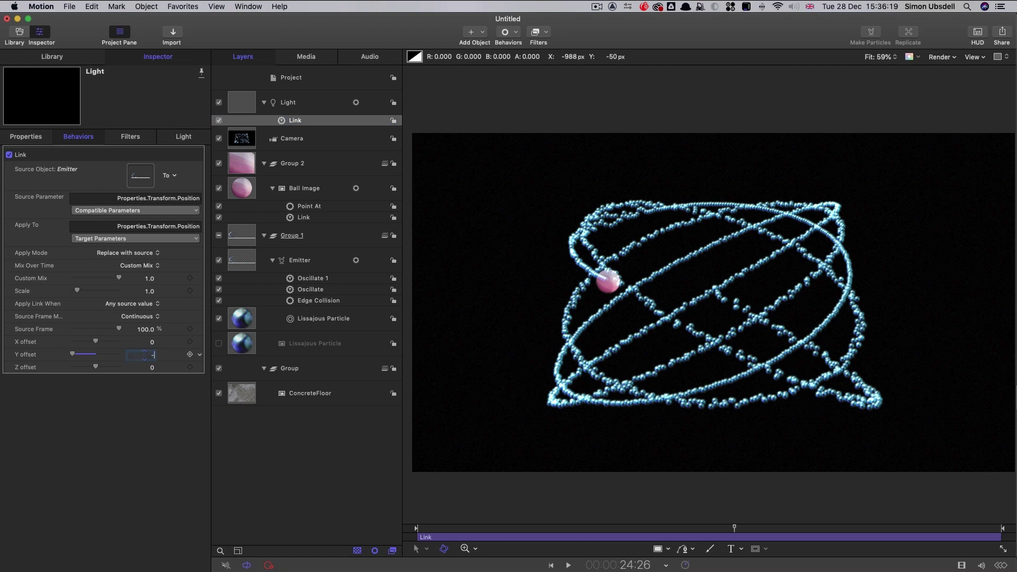
pyautogui.press('Return')
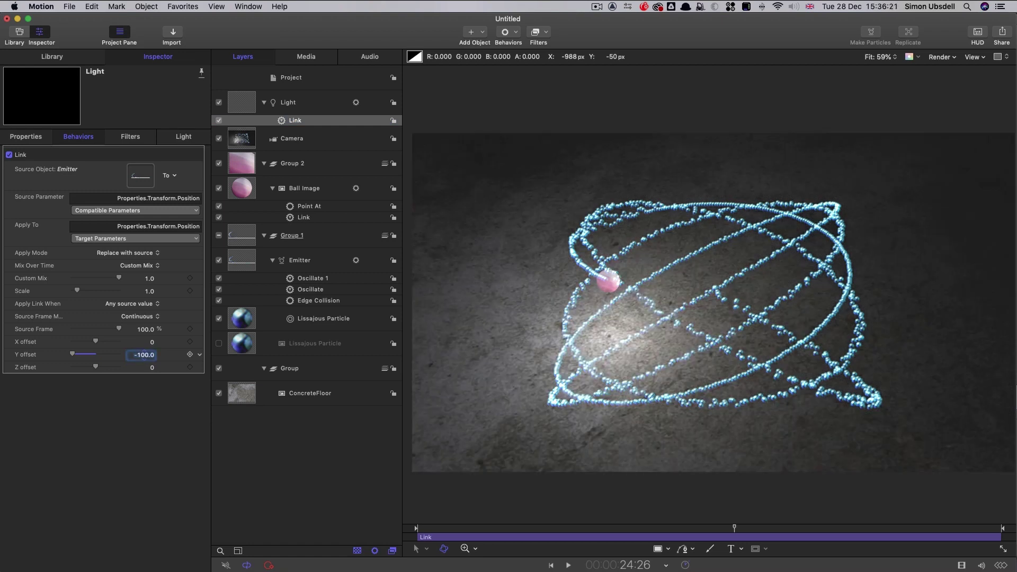
pyautogui.moveTo(734, 528); pyautogui.dragTo(815, 525)
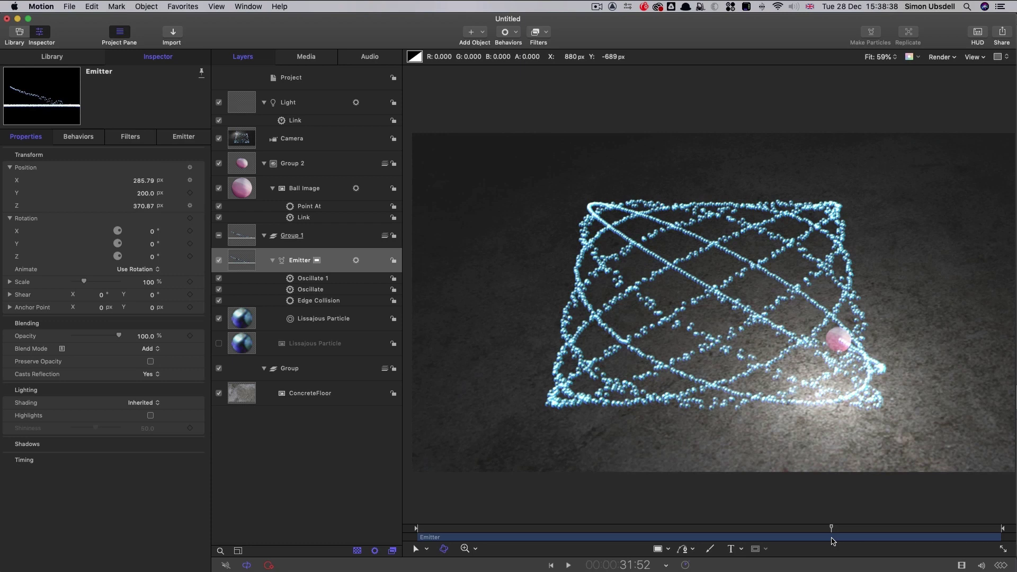
pyautogui.moveTo(832, 541); pyautogui.dragTo(875, 540)
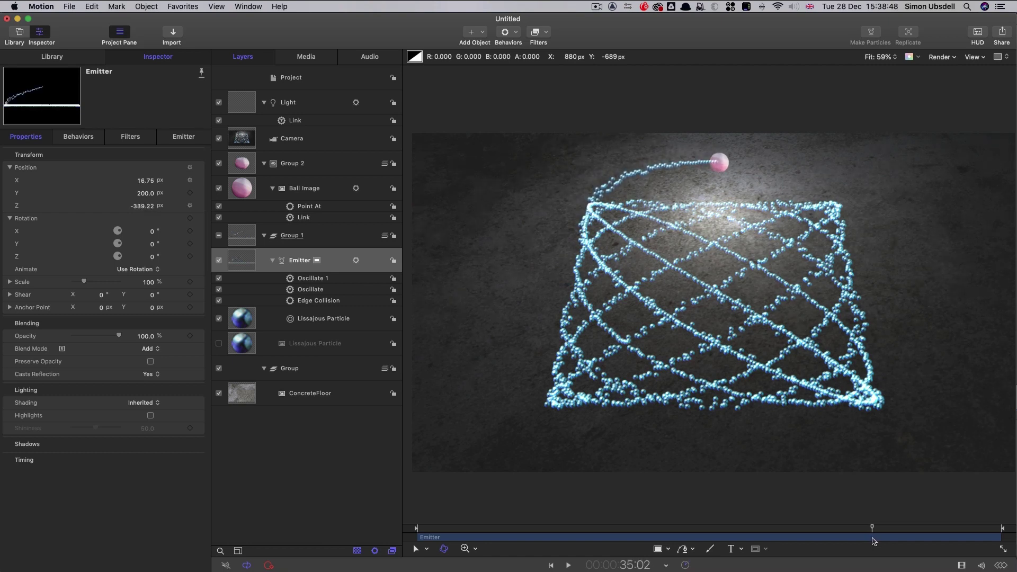
# Step: Go to 35:00 and add a keyframe to the Emitter's Birth Rate at its current value
pyautogui.click(644, 565)
pyautogui.write('00')
pyautogui.press('Return')
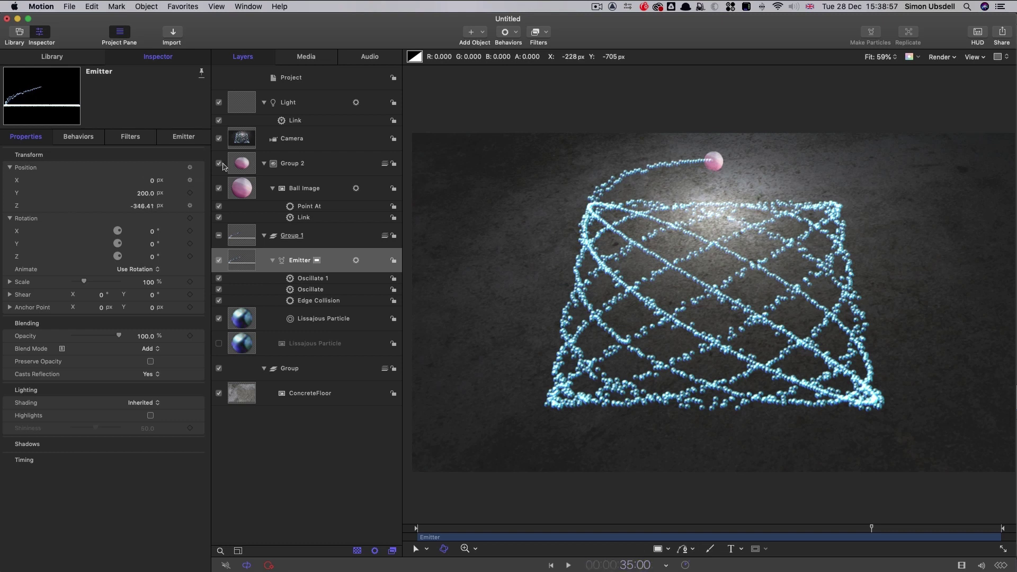
pyautogui.click(186, 139)
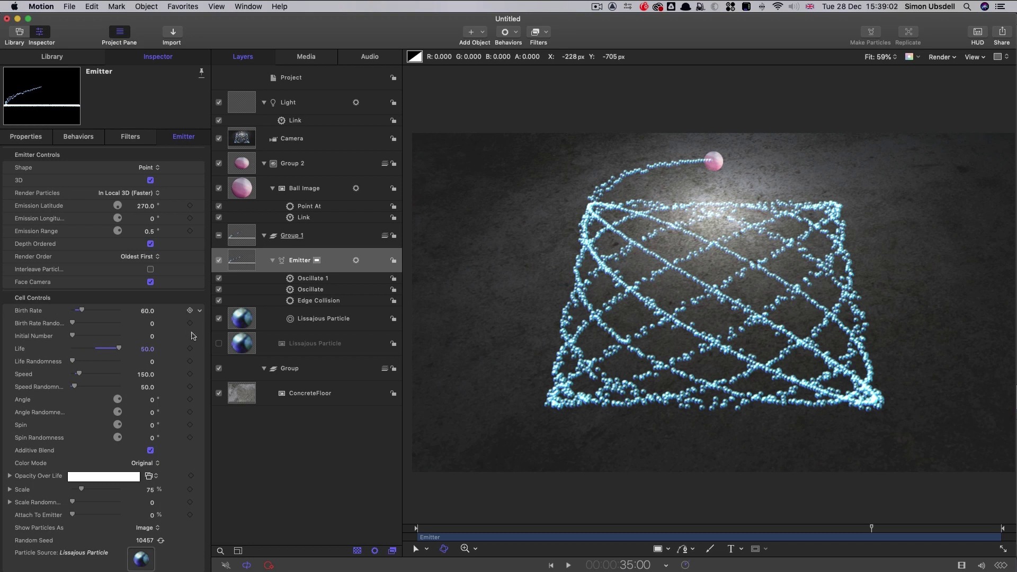
pyautogui.click(189, 310)
# Step: Keyframe the Emitter's Birth Rate to 0 at 37:01 and scrub onward to check that emission stops
pyautogui.click(633, 565)
pyautogui.write('4459')
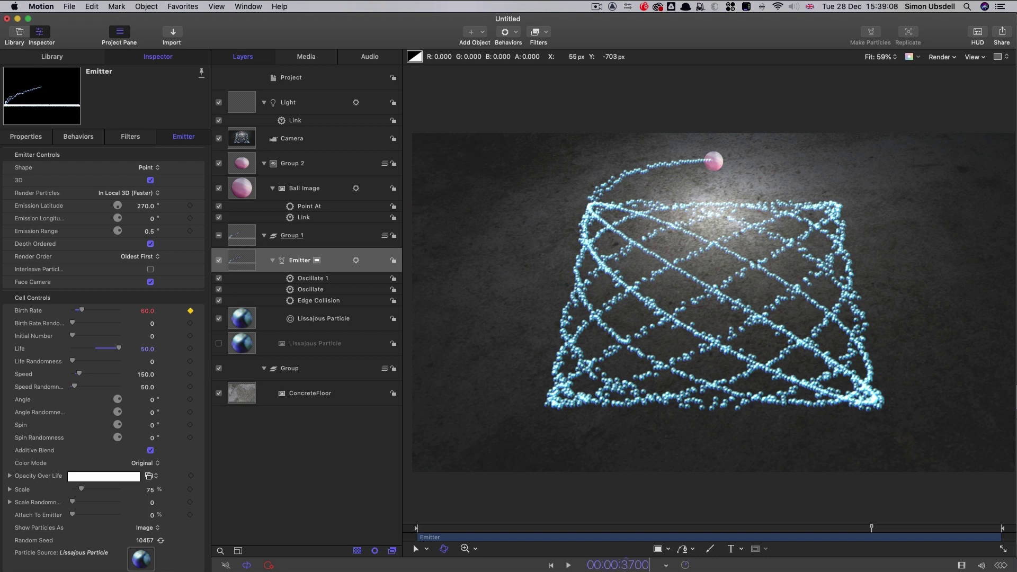
pyautogui.press('Return')
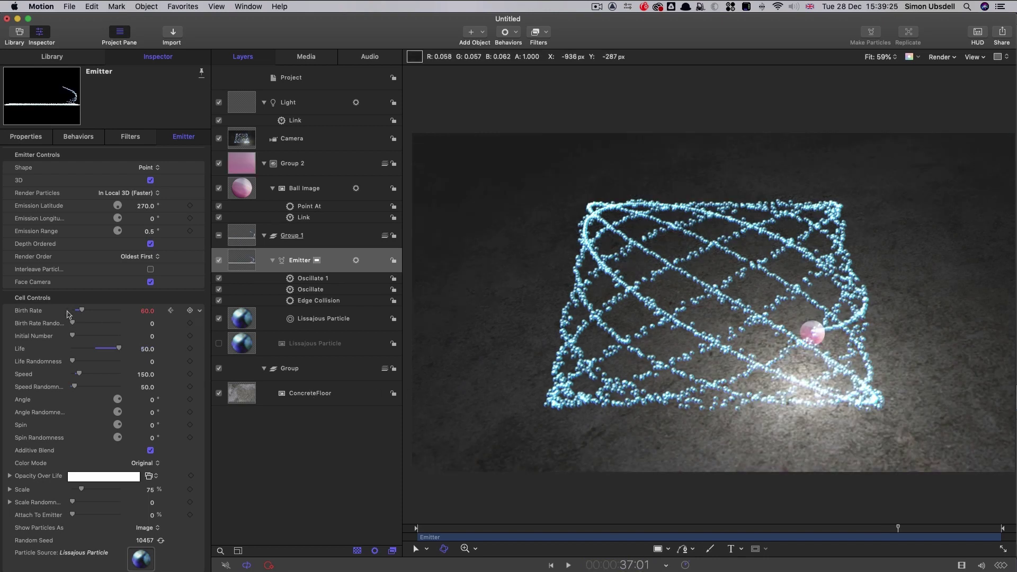
pyautogui.moveTo(78, 312); pyautogui.dragTo(4, 311)
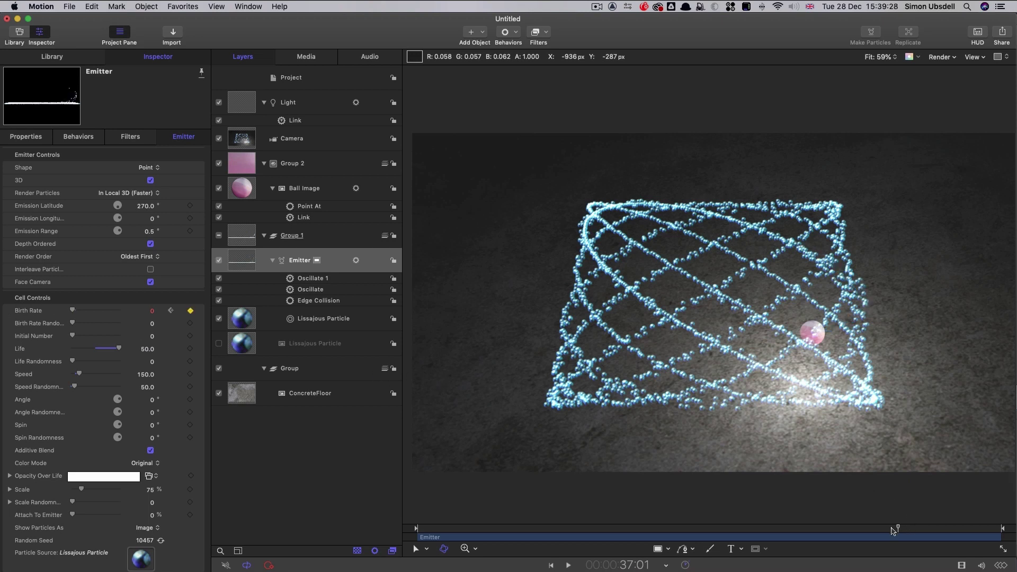
pyautogui.moveTo(891, 526); pyautogui.dragTo(934, 538)
# Step: Apply the Hawaiki Super Glow filter to Group 1 and scrub to 29:45 to check the glow
pyautogui.click(240, 240)
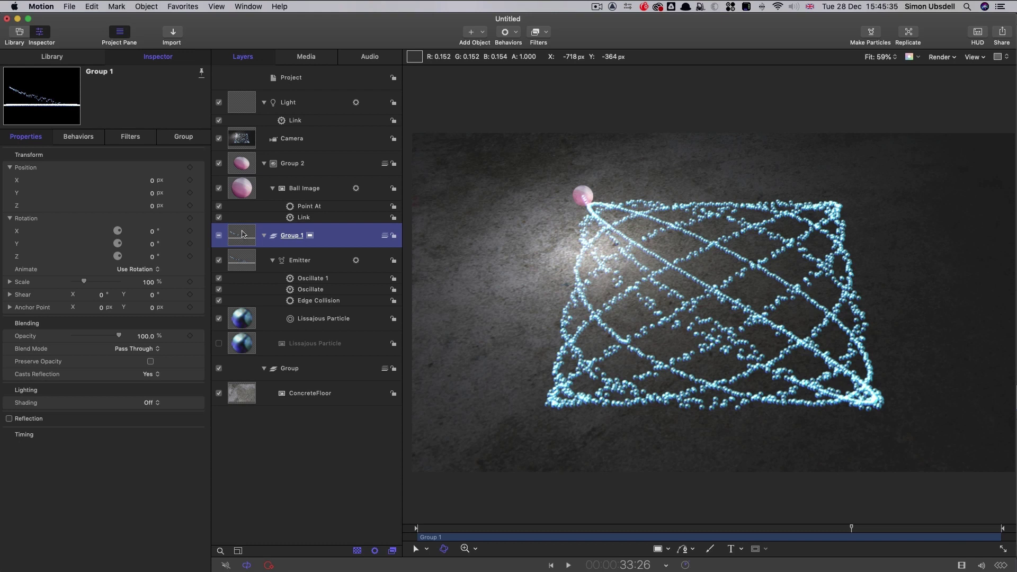
pyautogui.click(539, 33)
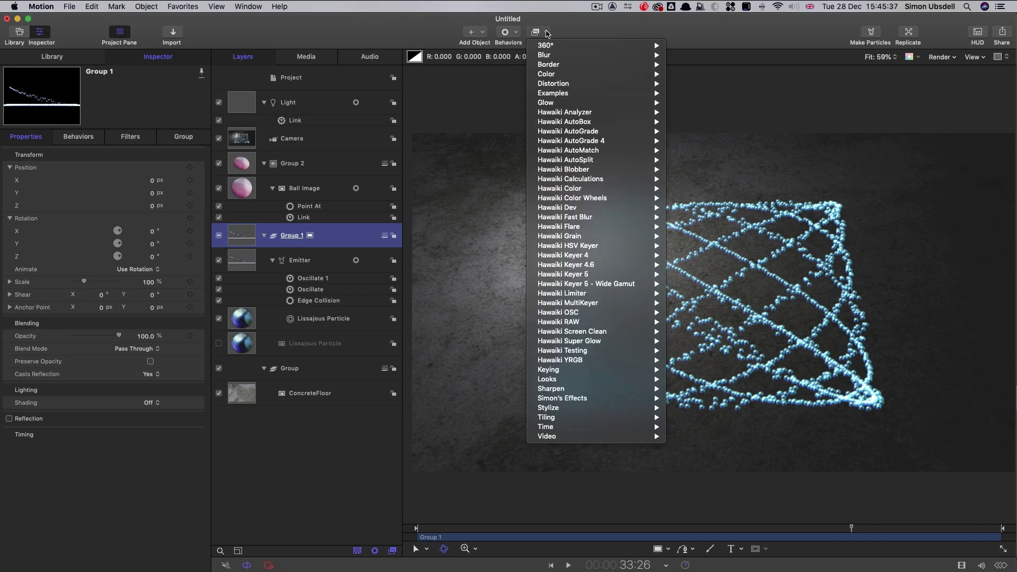
pyautogui.moveTo(574, 345)
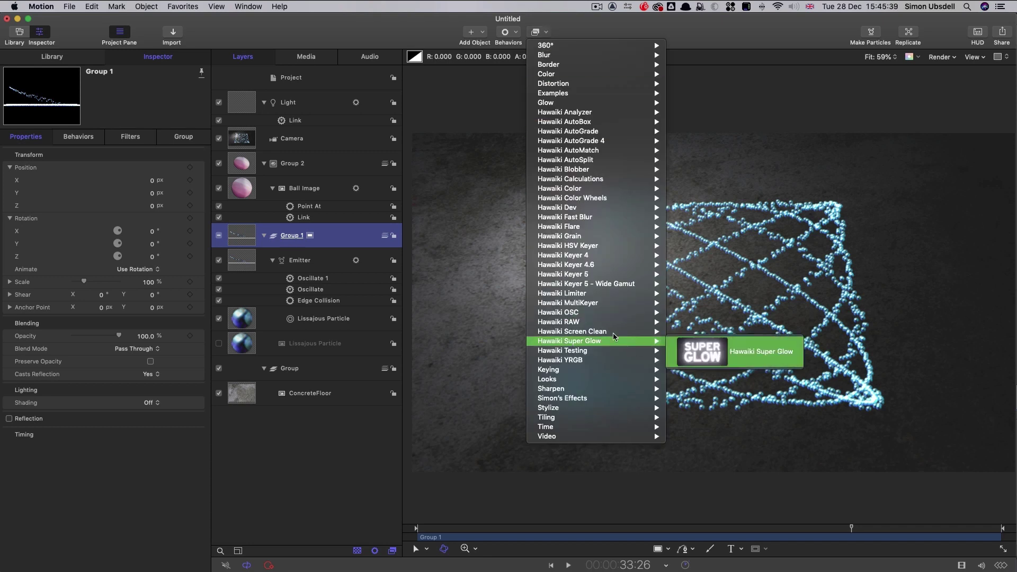
pyautogui.click(761, 352)
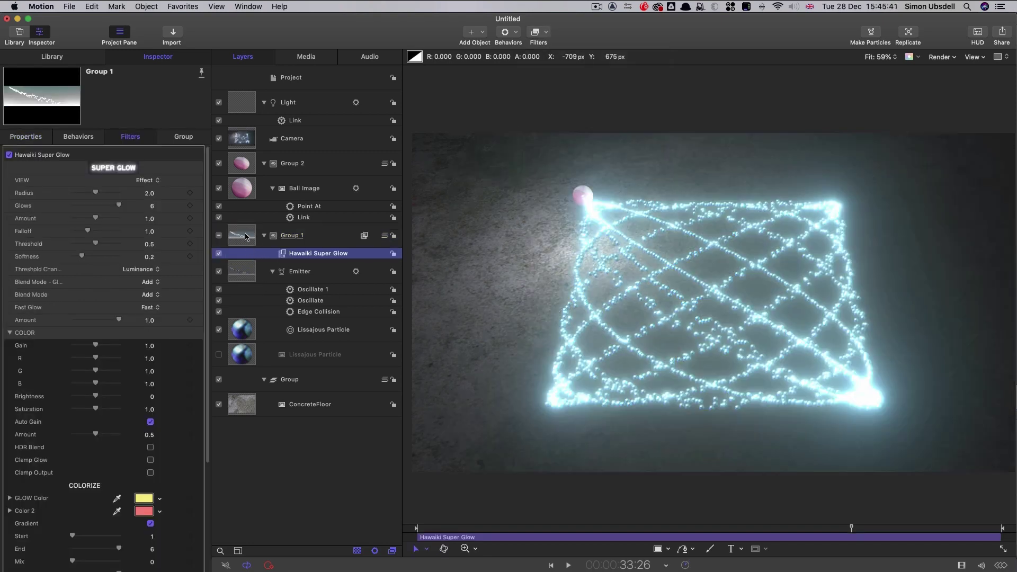
pyautogui.moveTo(821, 530)
pyautogui.mouseDown()
pyautogui.moveTo(726, 538)
pyautogui.moveTo(831, 538)
pyautogui.moveTo(803, 537)
pyautogui.mouseUp()
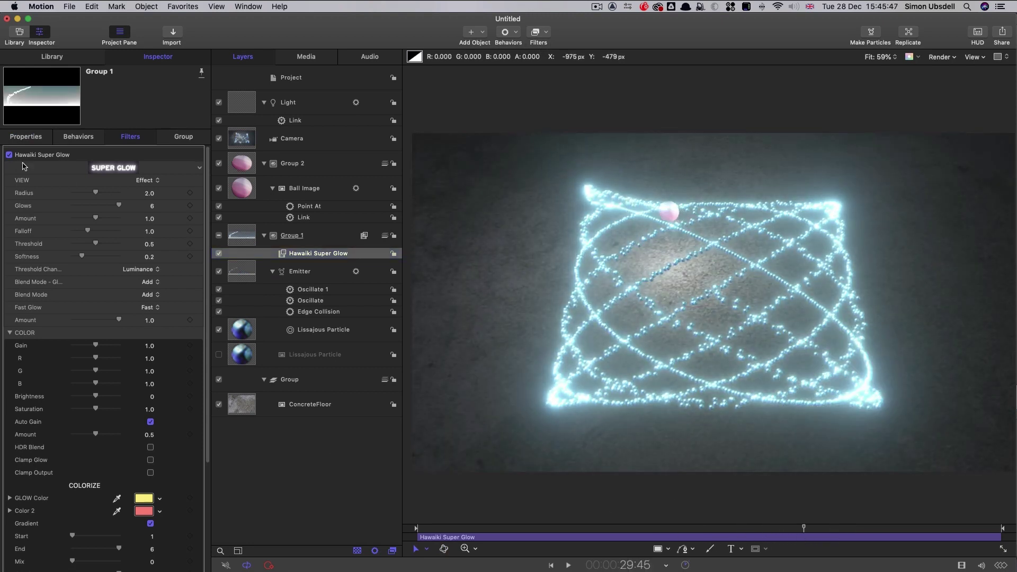
# Step: Set Group 1's blend mode to Add
pyautogui.click(25, 137)
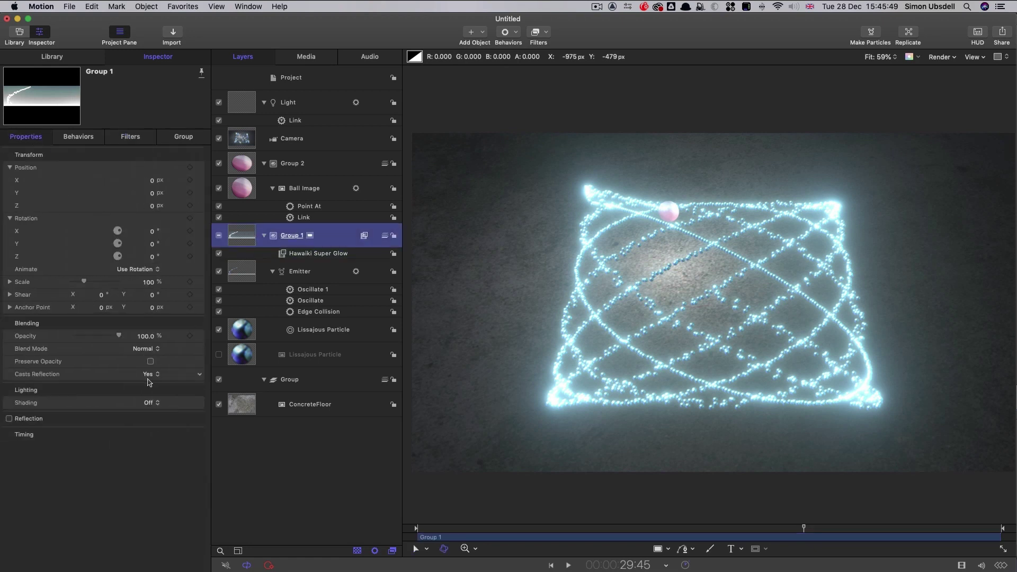
pyautogui.click(147, 350)
pyautogui.click(150, 419)
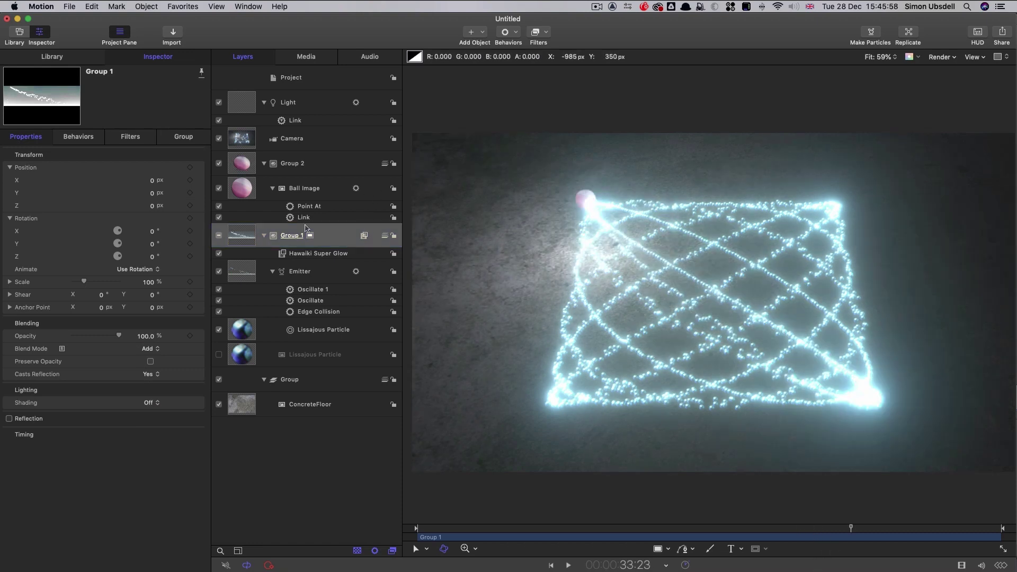
# Step: Delete the Hawaiki Super Glow filter from Group 1
pyautogui.click(283, 255)
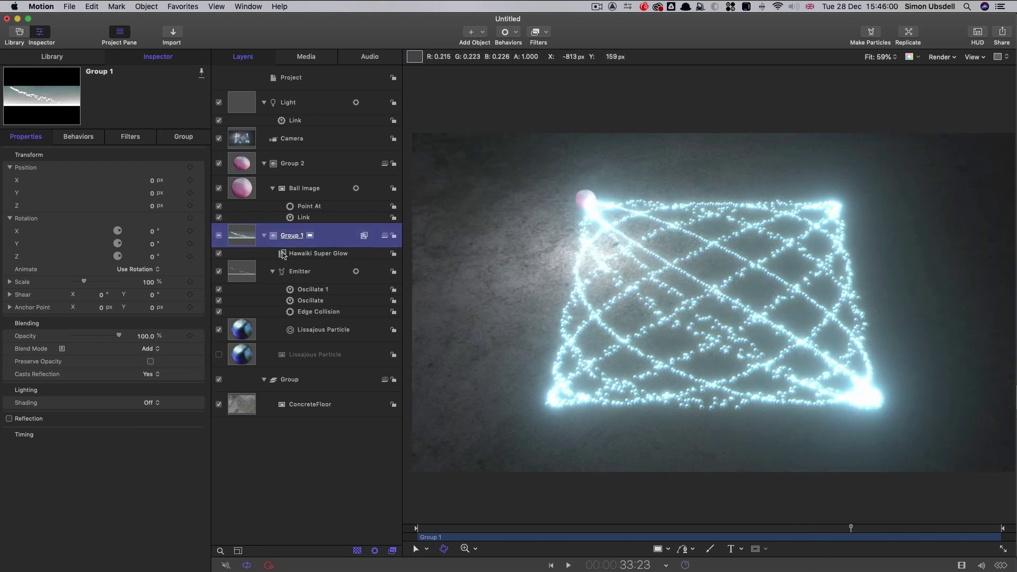
pyautogui.rightClick(283, 254)
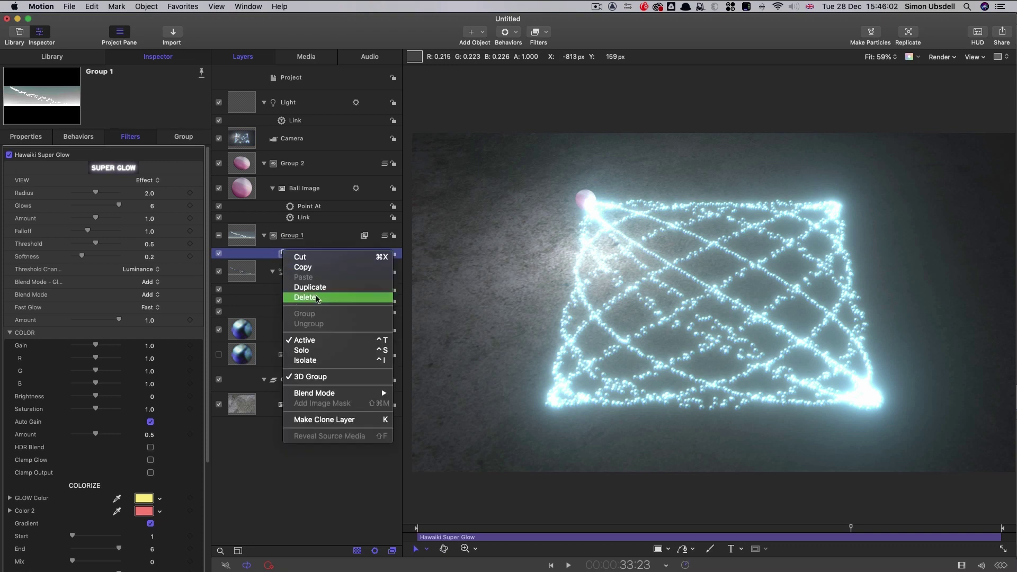
pyautogui.click(316, 298)
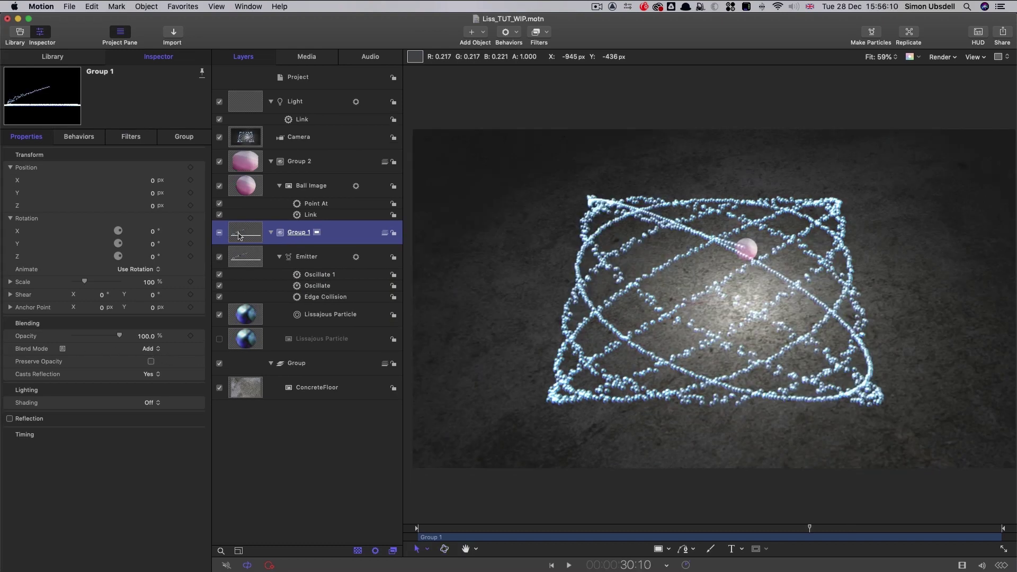
# Step: Change Group 1's blend mode to Linear Dodge
pyautogui.click(155, 354)
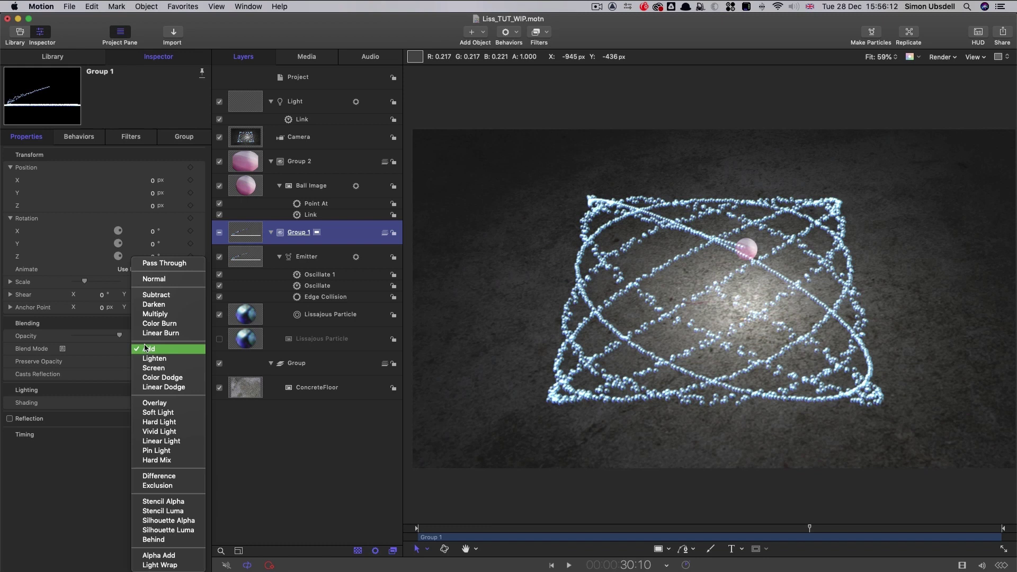
pyautogui.click(153, 386)
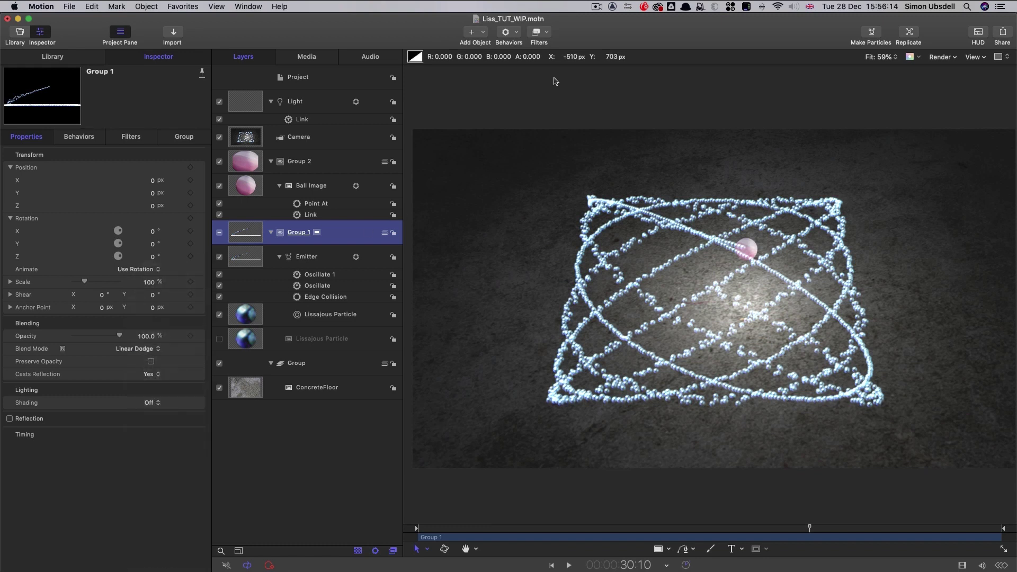
# Step: Apply a Gaussian Blur filter to Group 1 with an Amount of 64 and a Mix of 50%
pyautogui.click(546, 32)
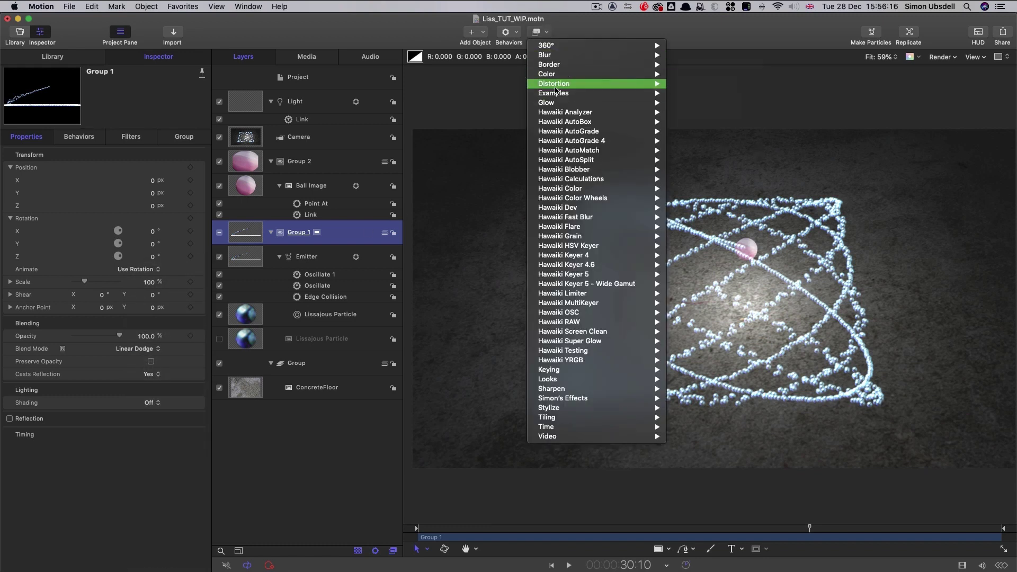
pyautogui.moveTo(566, 59)
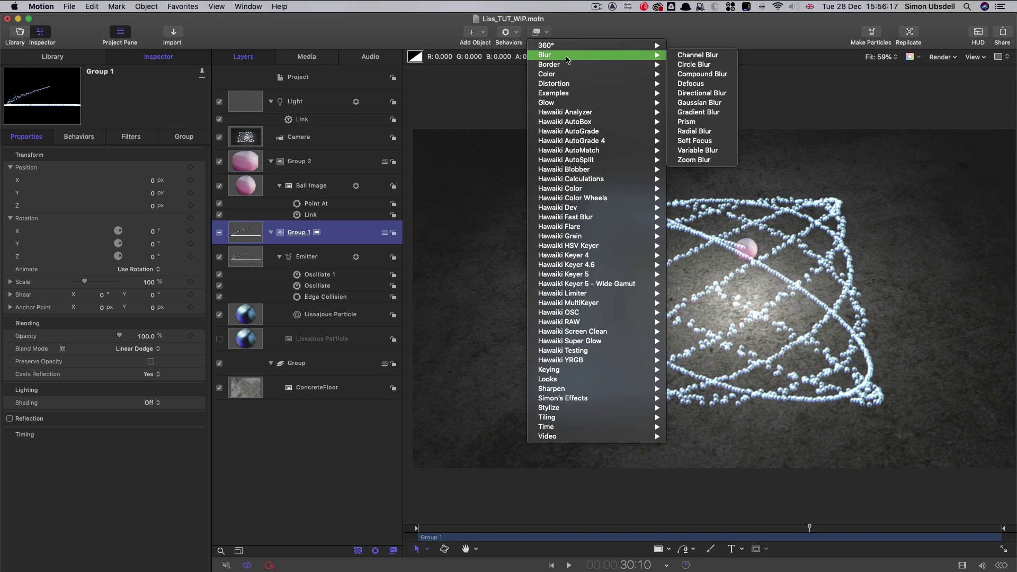
pyautogui.click(702, 106)
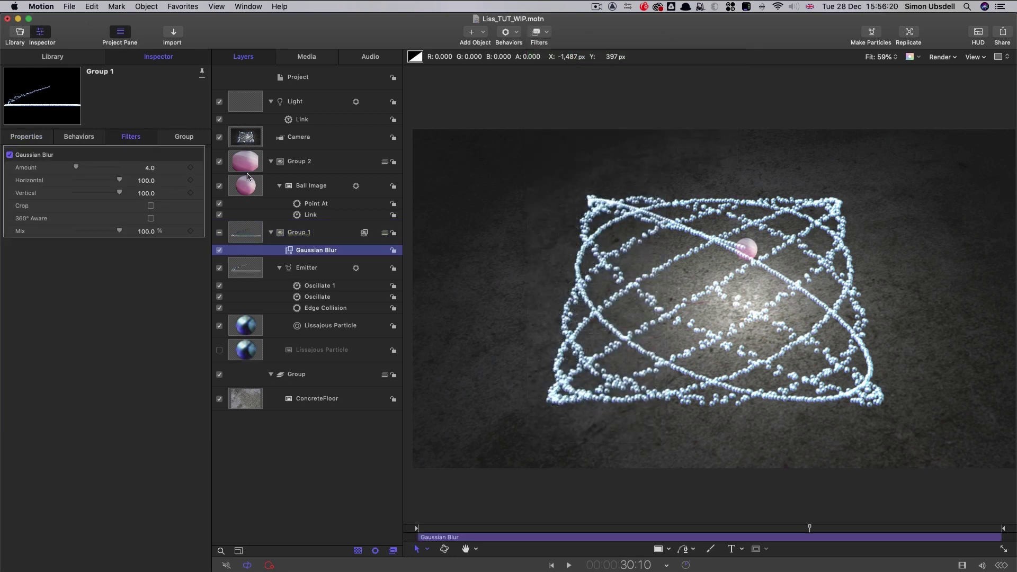
pyautogui.click(150, 168)
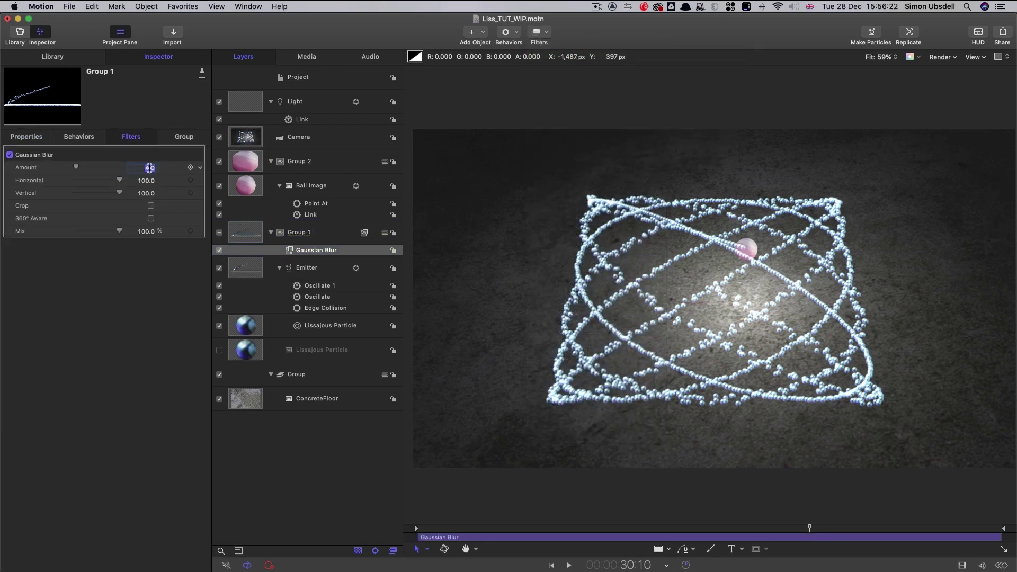
pyautogui.write('64')
pyautogui.press('Return')
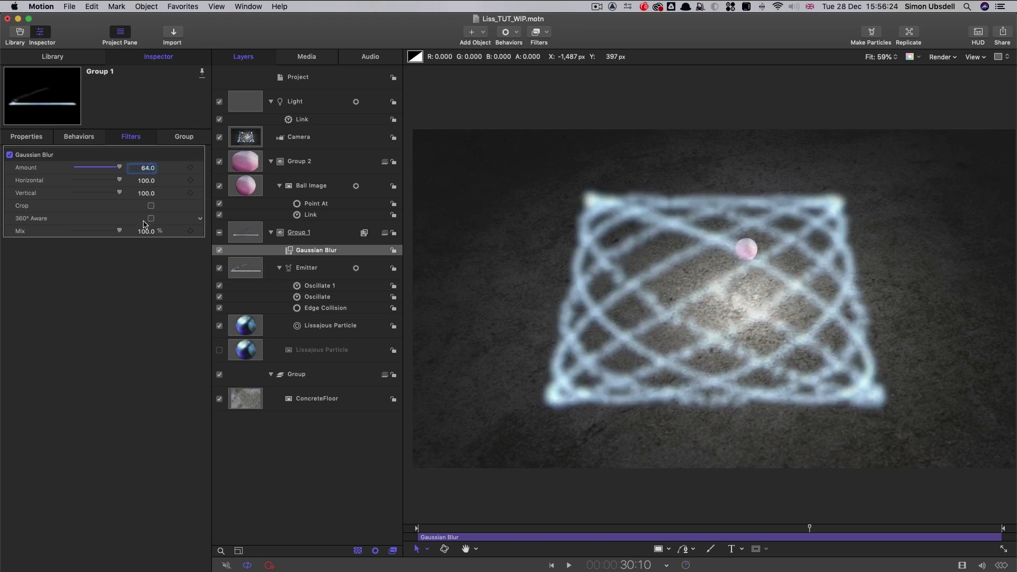
pyautogui.click(150, 232)
pyautogui.write('50')
pyautogui.press('Return')
# Step: Duplicate Group 1's Gaussian Blur filter and set the duplicate's Amount to 256 and Mix to 25%
pyautogui.rightClick(292, 249)
pyautogui.click(328, 288)
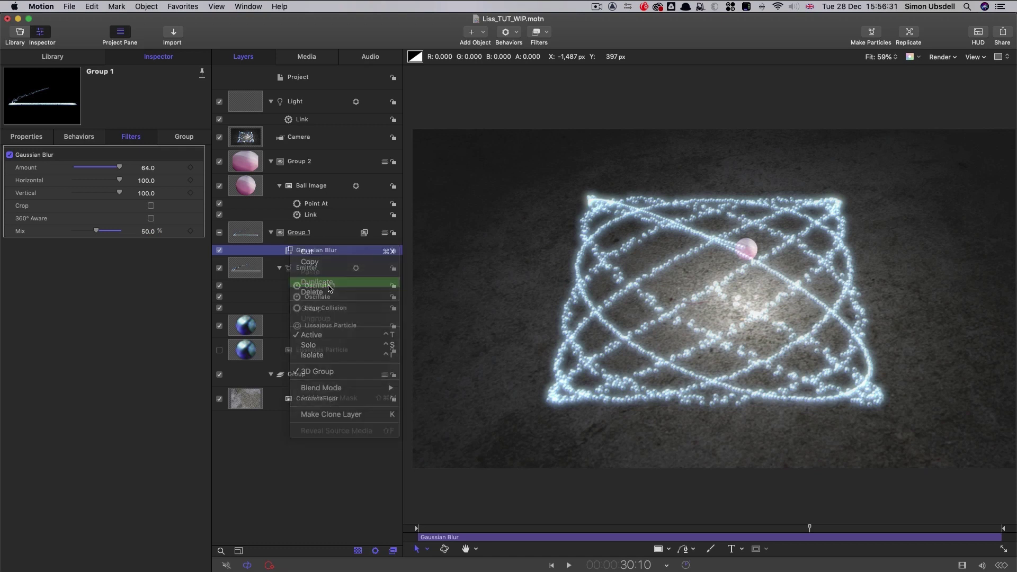
pyautogui.click(149, 167)
pyautogui.write('25')
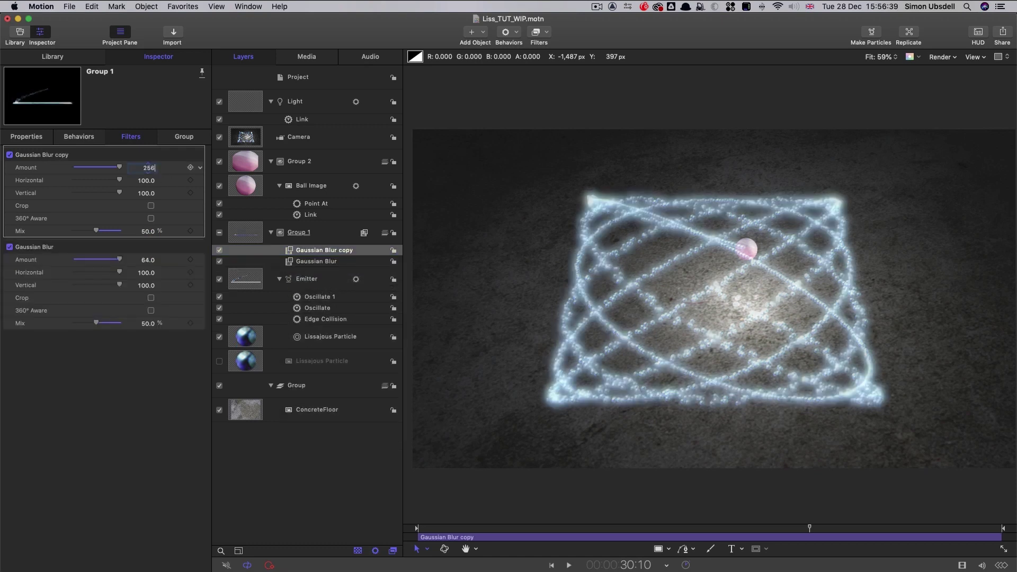
pyautogui.write('6')
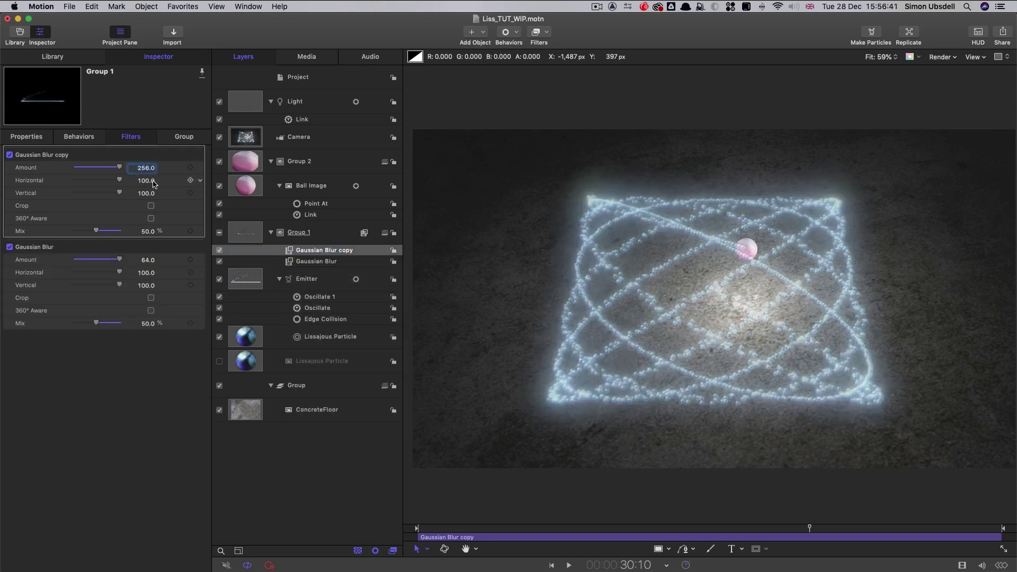
pyautogui.click(148, 231)
pyautogui.write('25')
pyautogui.press('Return')
# Step: Duplicate the 256-amount Gaussian Blur in Group 1 and set the new filter's Amount to 512 and Mix to 10%
pyautogui.rightClick(313, 252)
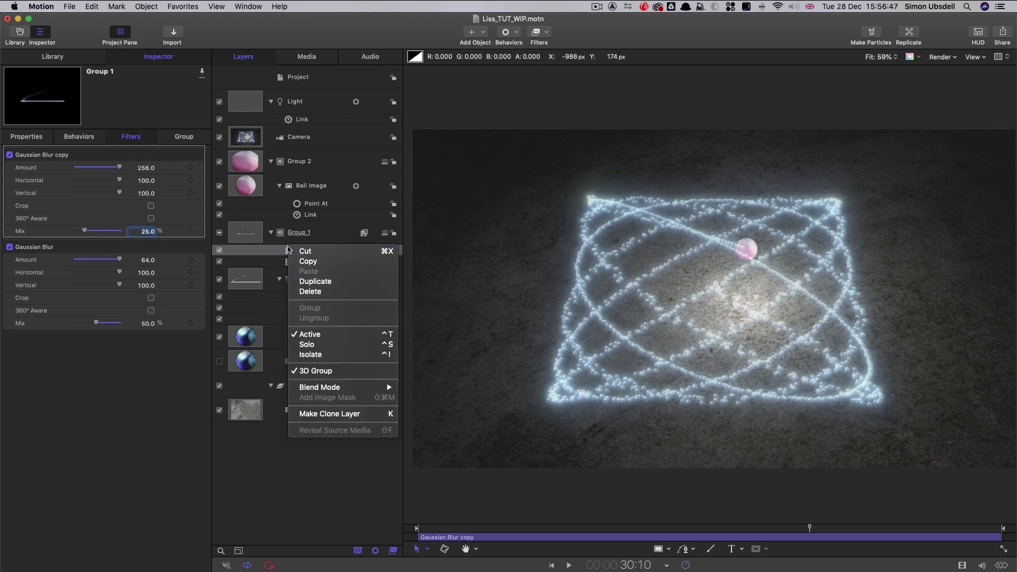
pyautogui.click(315, 280)
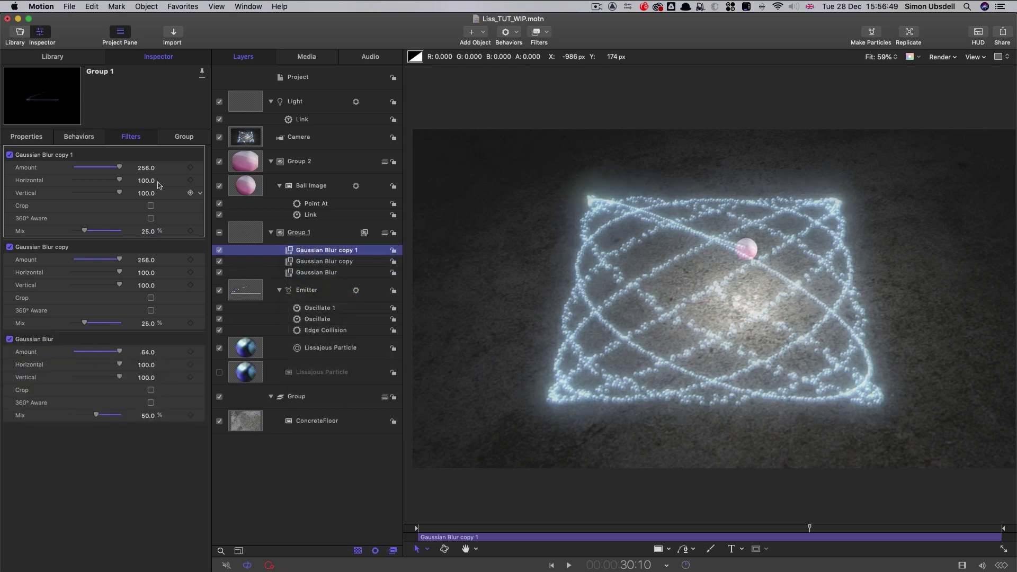
pyautogui.click(149, 167)
pyautogui.write('51')
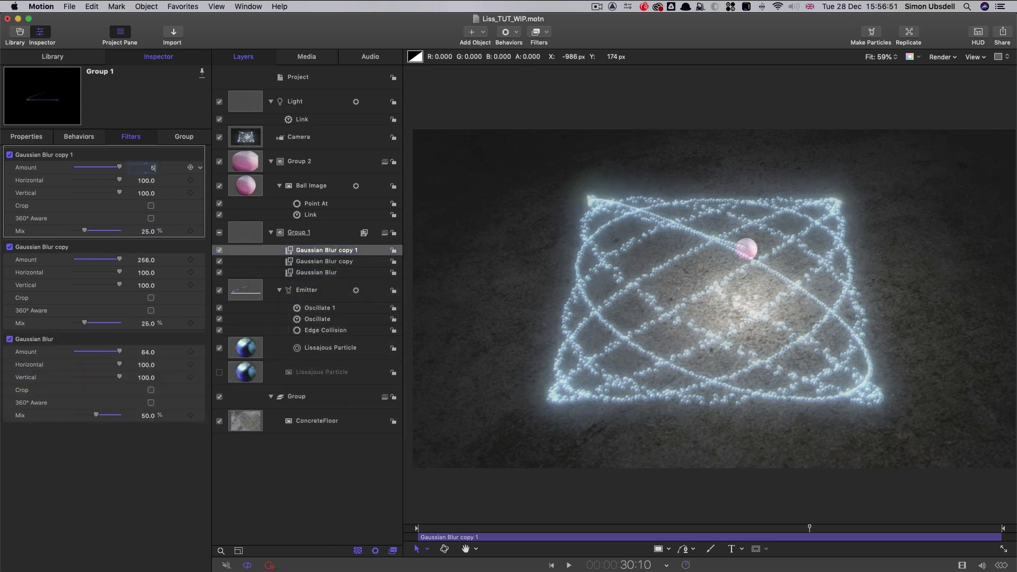
pyautogui.click(146, 231)
pyautogui.write('10')
pyautogui.press('Return')
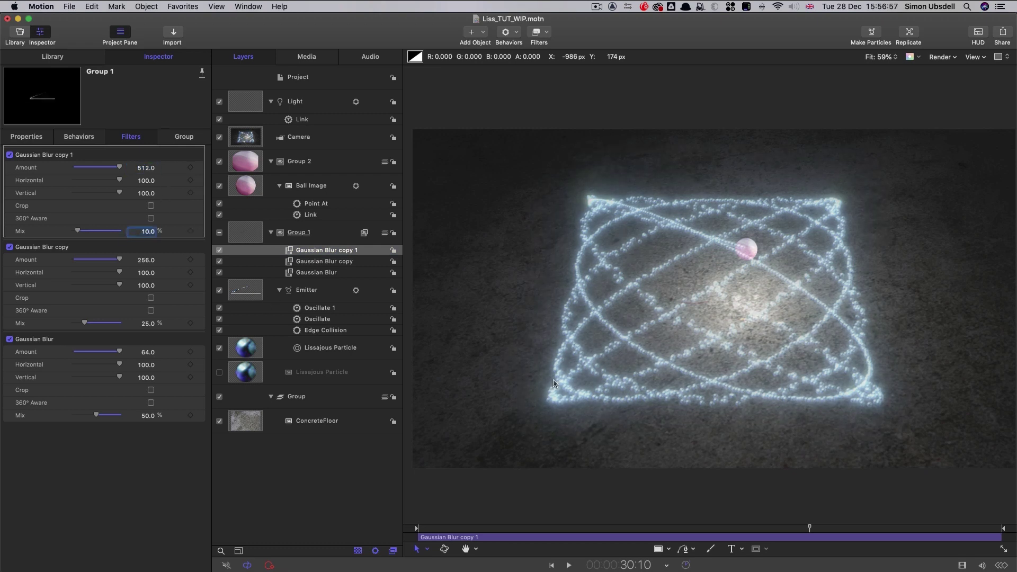
# Step: Scrub to 22:23 and compare Group 1's glow with its three Gaussian Blur filters switched off and on
pyautogui.moveTo(755, 529); pyautogui.dragTo(708, 529)
pyautogui.click(304, 233)
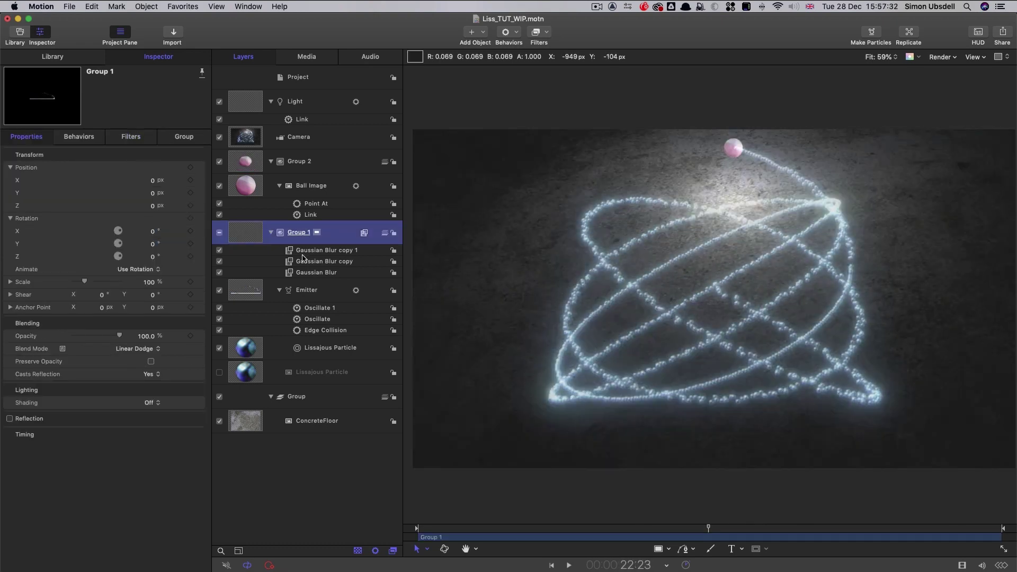
pyautogui.click(306, 250)
pyautogui.keyDown('shift'); pyautogui.click(306, 272); pyautogui.keyUp('shift')
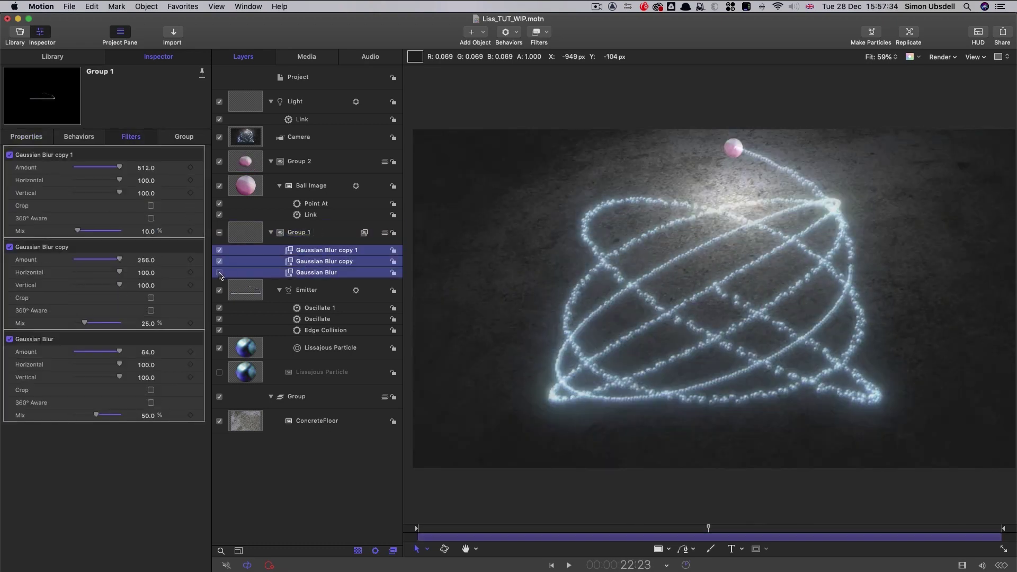
pyautogui.click(220, 273)
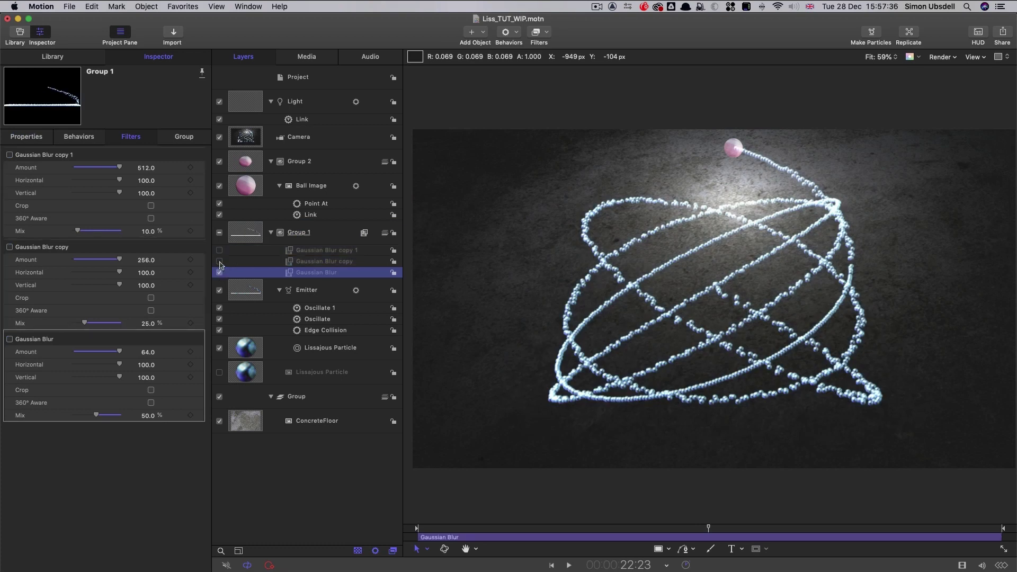
pyautogui.click(220, 262)
# Step: Copy all three Gaussian Blur filters from Group 1 onto Group 2
pyautogui.click(291, 250)
pyautogui.keyDown('shift'); pyautogui.click(259, 273); pyautogui.keyUp('shift')
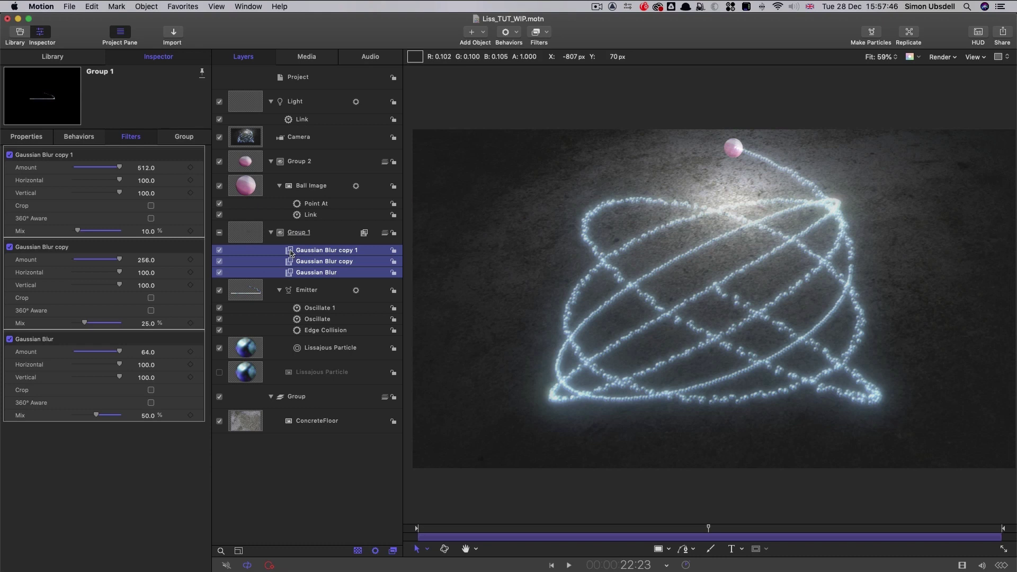
pyautogui.moveTo(290, 252); pyautogui.dragTo(245, 161)
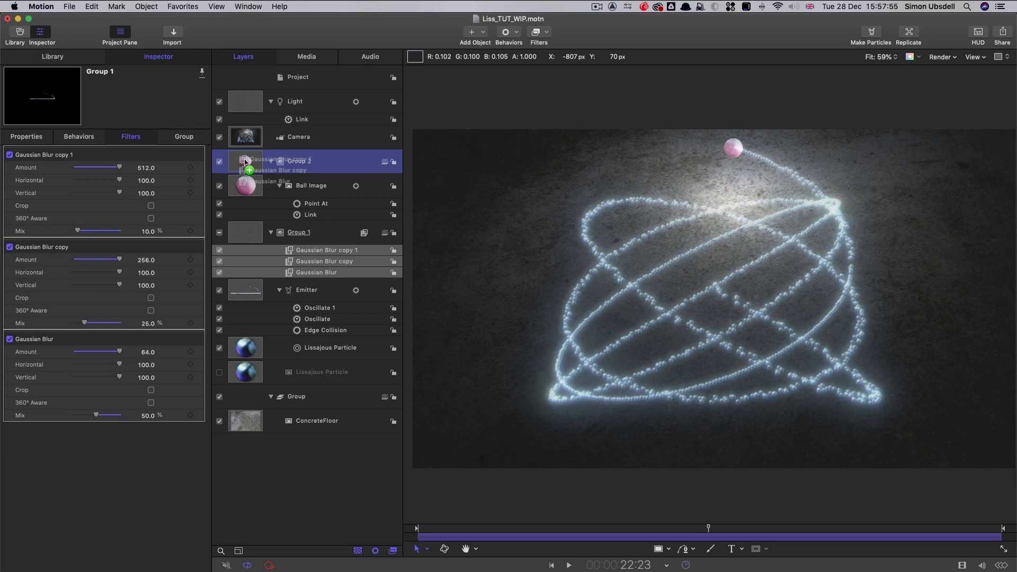
pyautogui.moveTo(245, 161); pyautogui.dragTo(246, 162)
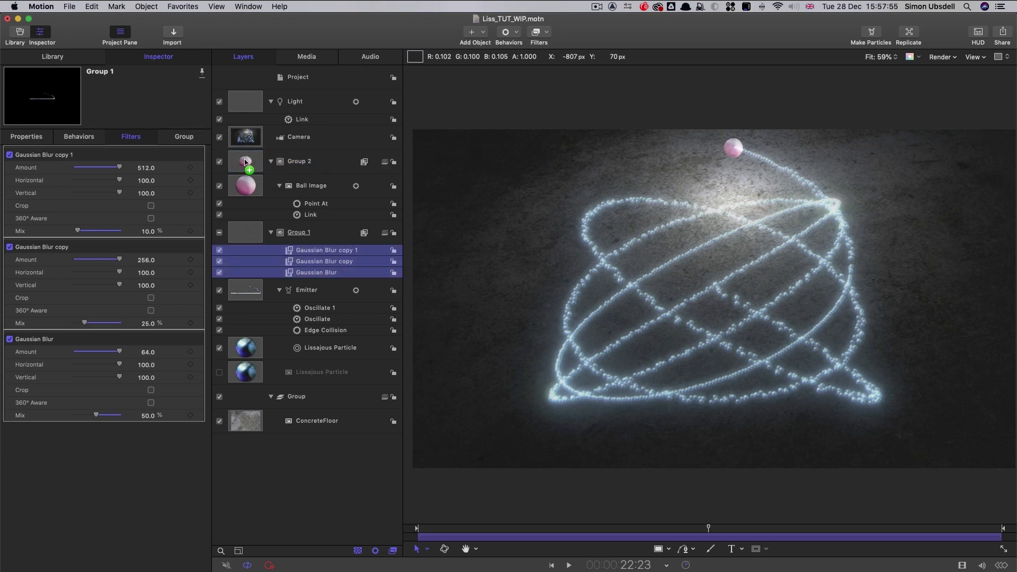
# Step: Change Group 2's blend mode to Linear Dodge and scrub to 24:41 to check the ball's glow
pyautogui.click(29, 137)
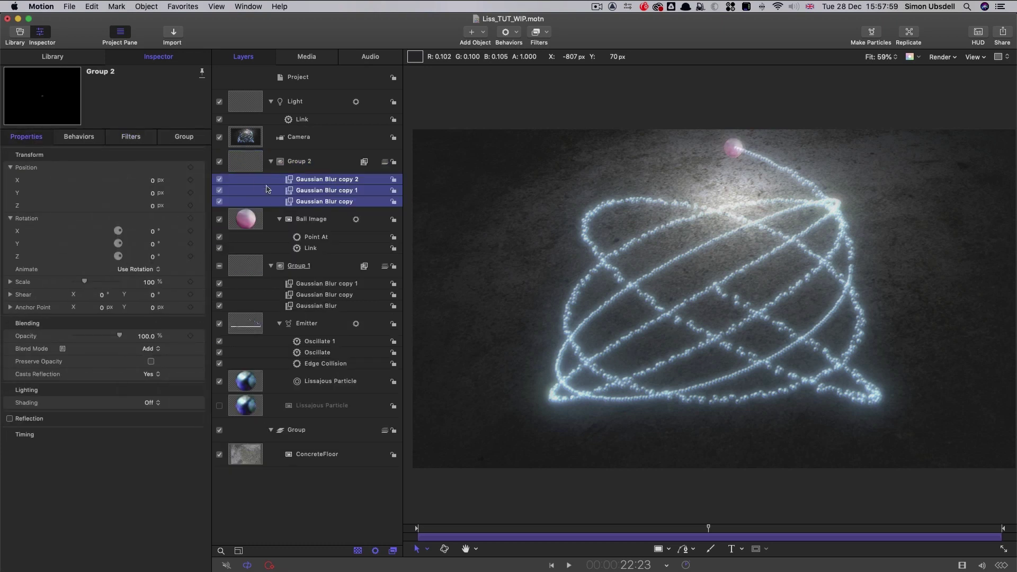
pyautogui.click(158, 348)
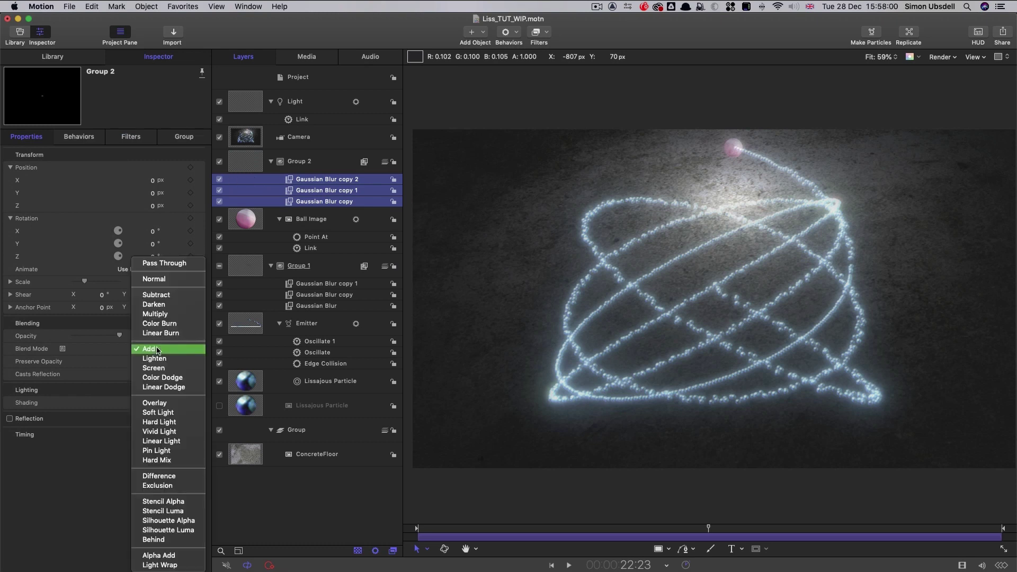
pyautogui.click(164, 388)
pyautogui.moveTo(708, 528); pyautogui.dragTo(738, 530)
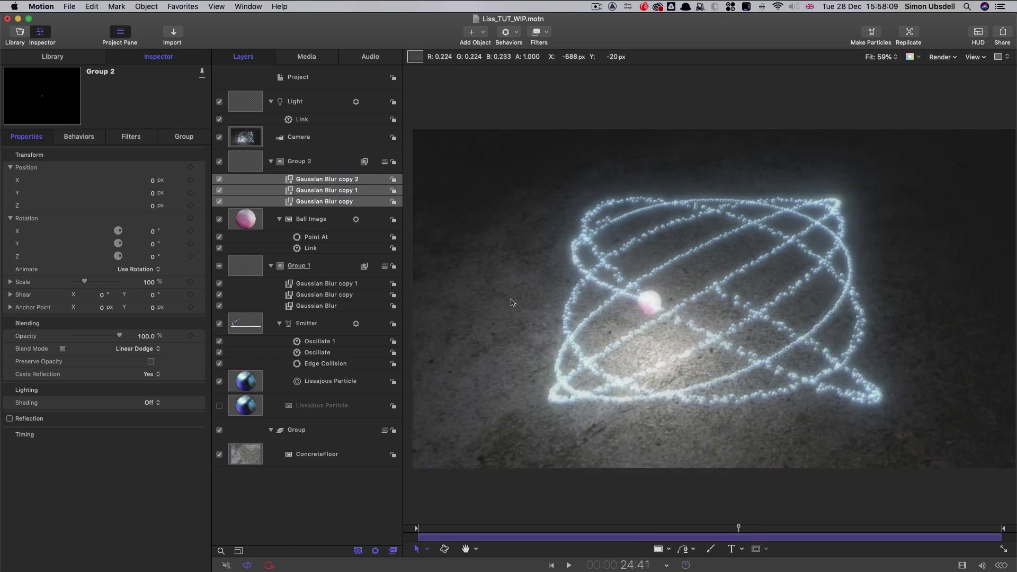
# Step: Duplicate the ConcreteFloor layer inside its group
pyautogui.click(247, 456)
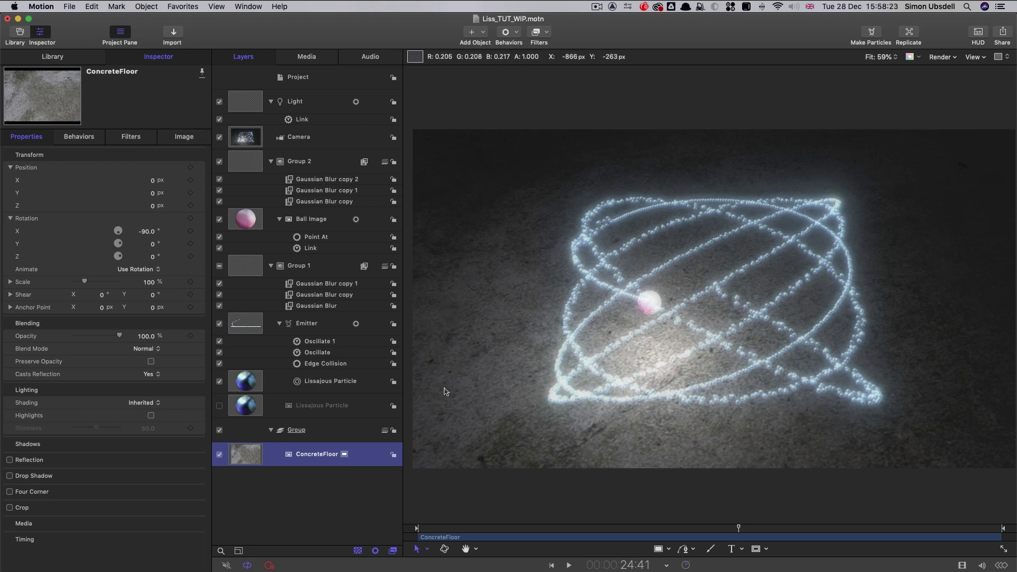
pyautogui.rightClick(242, 452)
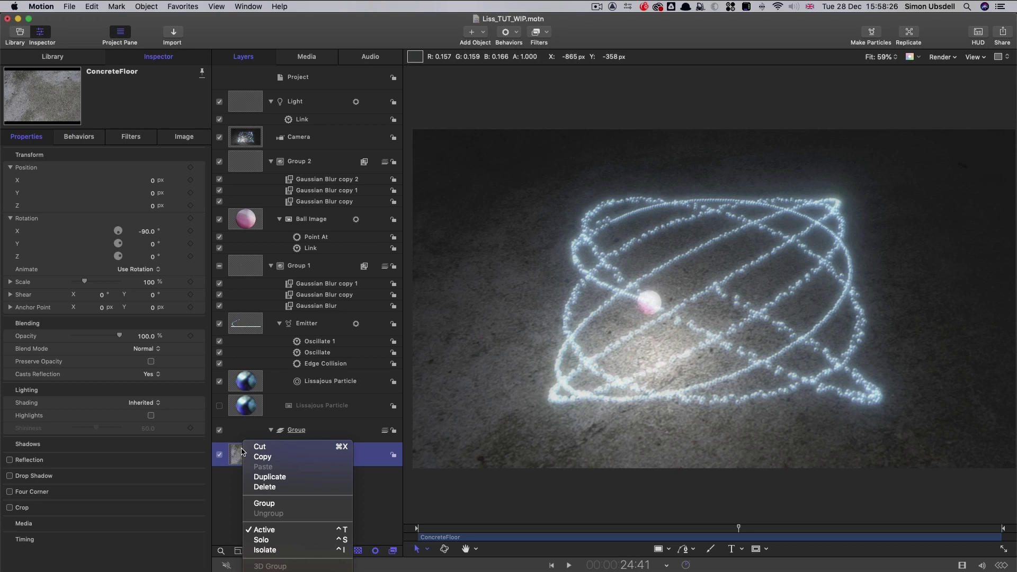
pyautogui.click(275, 478)
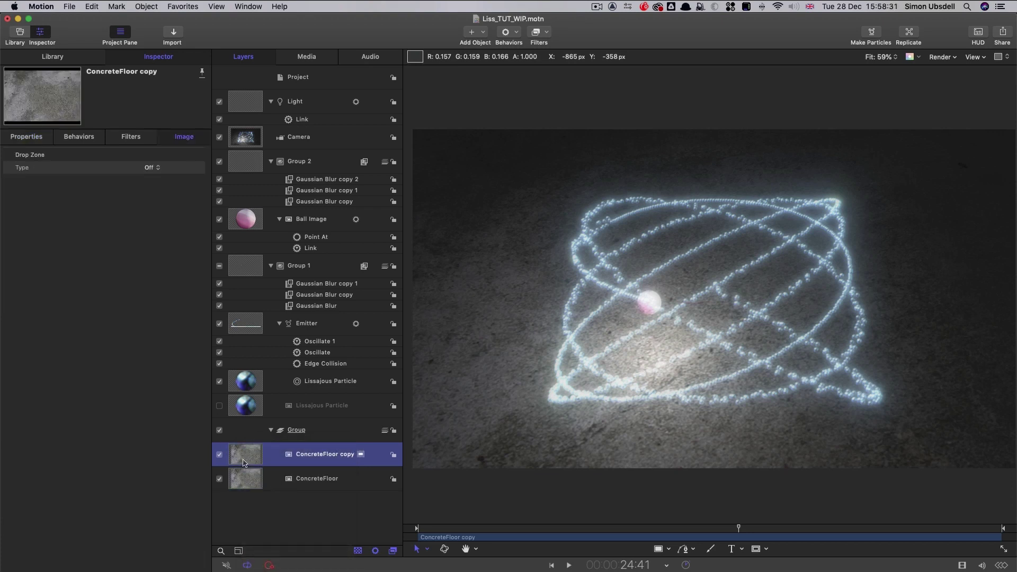
# Step: Apply a Levels color filter to both ConcreteFloor and its copy
pyautogui.click(546, 34)
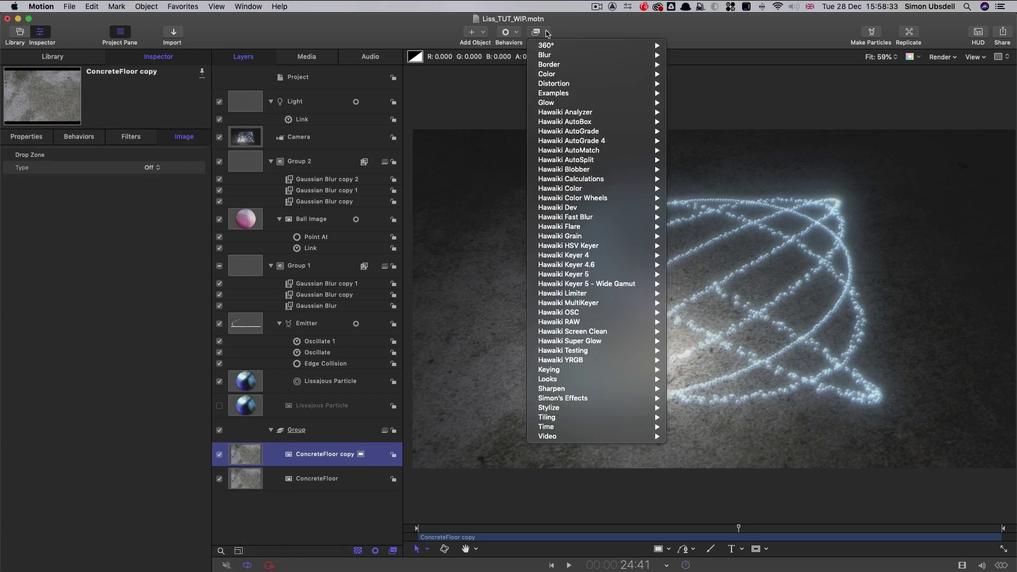
pyautogui.click(472, 225)
pyautogui.keyDown('shift'); pyautogui.click(252, 482); pyautogui.keyUp('shift')
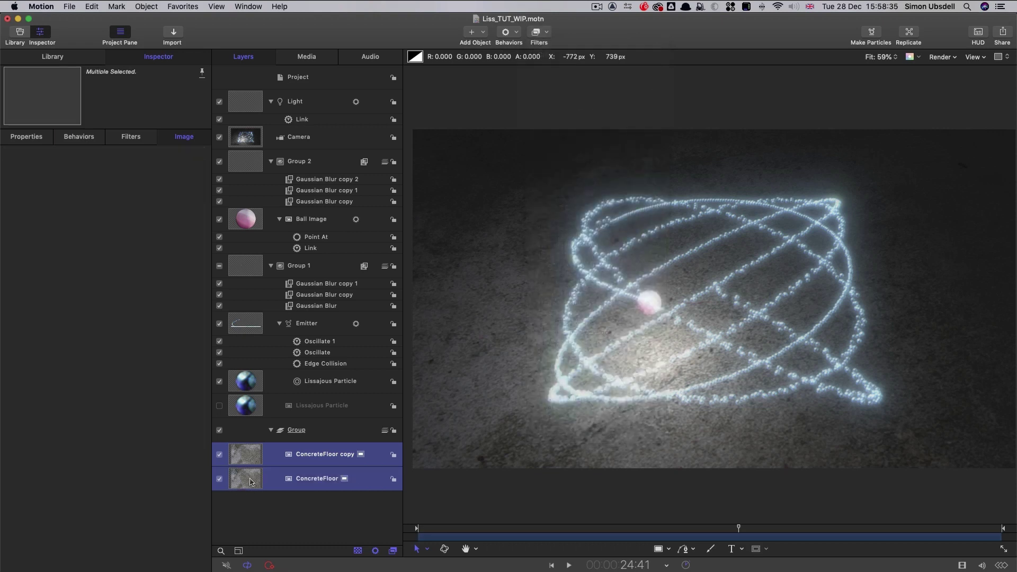
pyautogui.click(548, 33)
pyautogui.moveTo(556, 74)
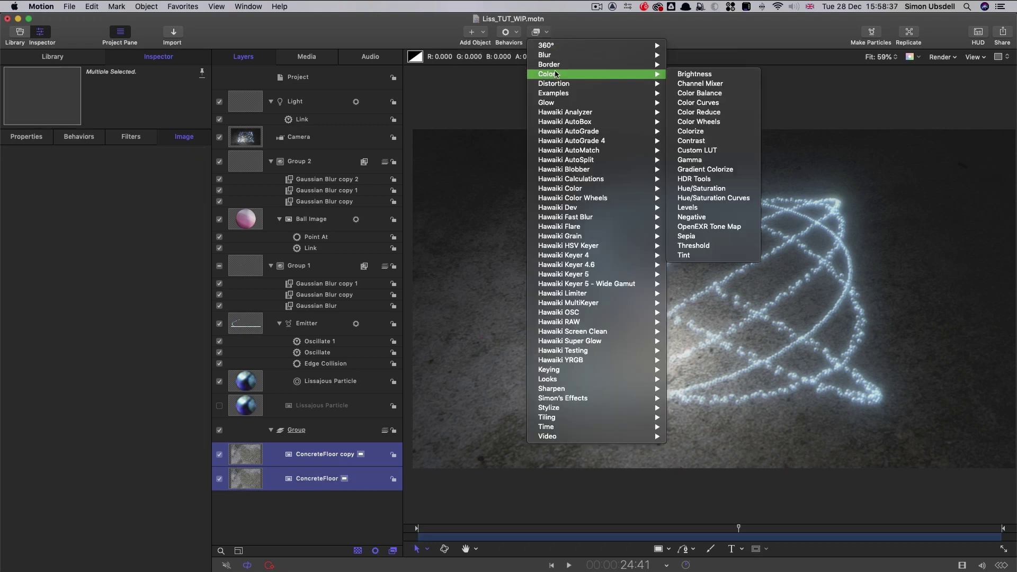
pyautogui.click(694, 208)
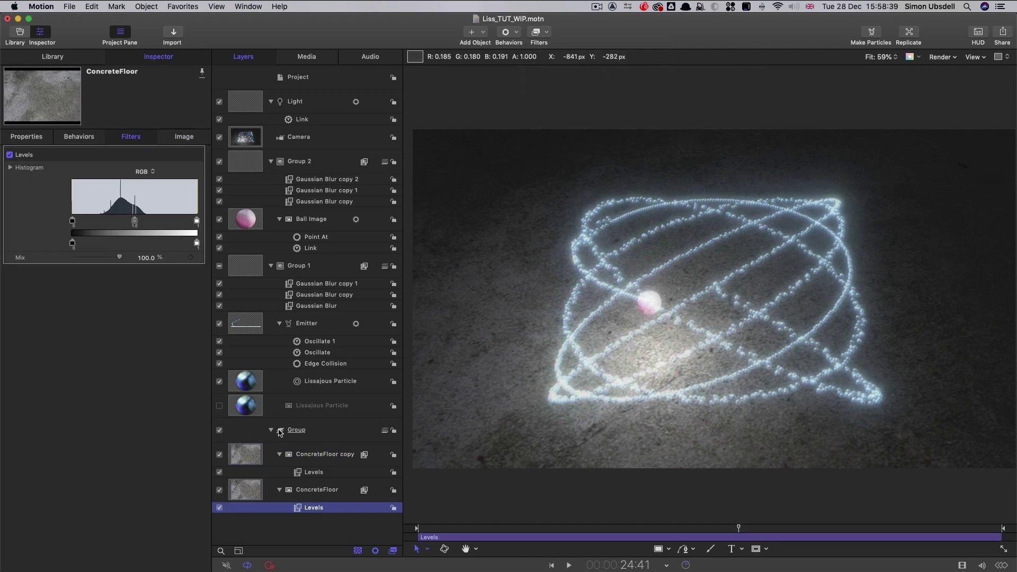
# Step: Increase the ConcreteFloor copy's contrast in Levels, with the input black point at about 0.3 and white point at about 0.83
pyautogui.click(253, 455)
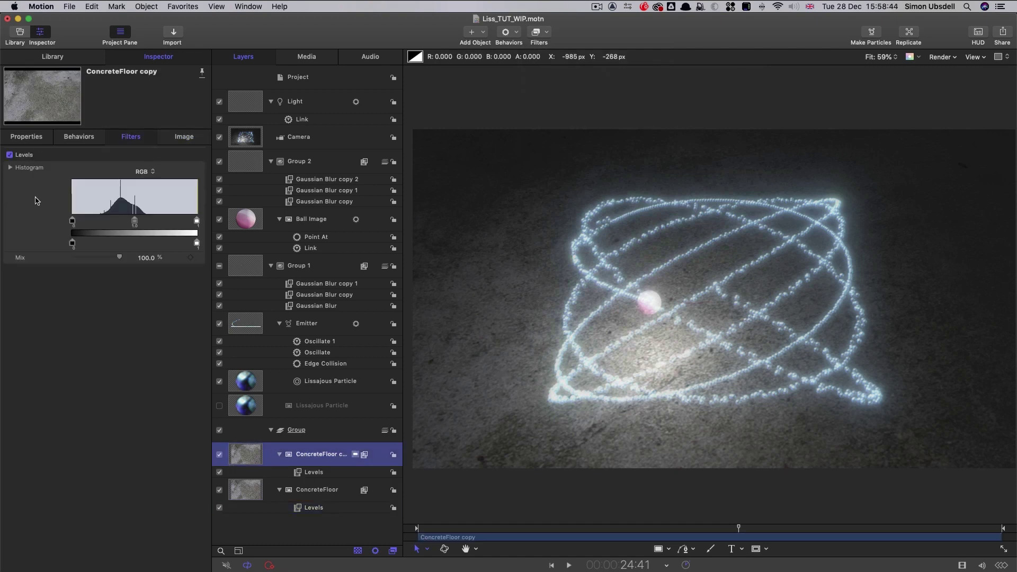
pyautogui.moveTo(71, 221); pyautogui.dragTo(110, 226)
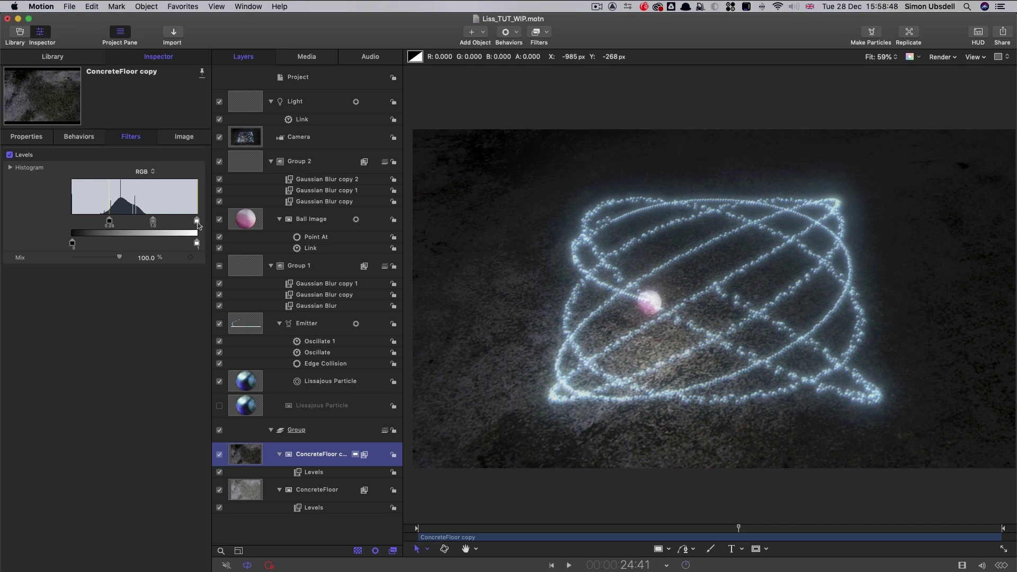
pyautogui.moveTo(198, 225); pyautogui.dragTo(177, 228)
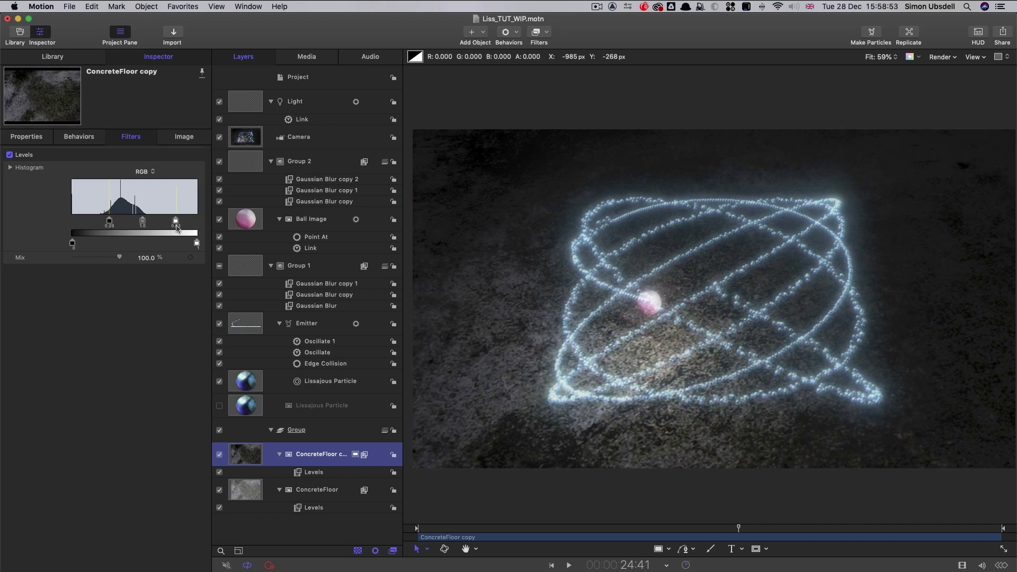
# Step: Add a Channel Mixer filter to the ConcreteFloor copy and set its Alpha - Alpha value to 0
pyautogui.click(547, 31)
pyautogui.moveTo(546, 73)
pyautogui.click(699, 83)
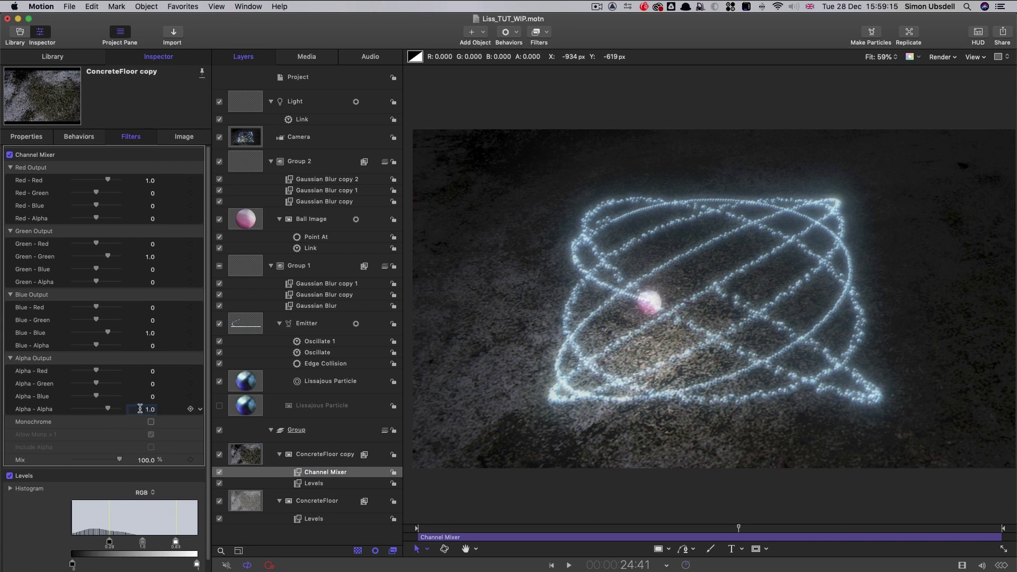
pyautogui.write('0')
pyautogui.press('Return')
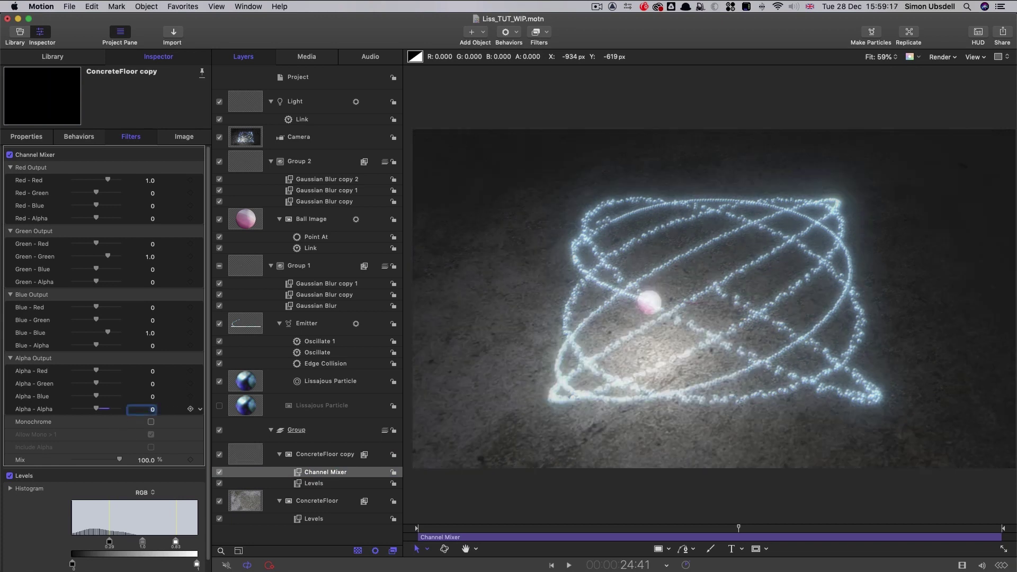
# Step: Set the Channel Mixer's Alpha - Red, Alpha - Green and Alpha - Blue values to 1.0
pyautogui.click(153, 371)
pyautogui.write('1.')
pyautogui.press('Tab')
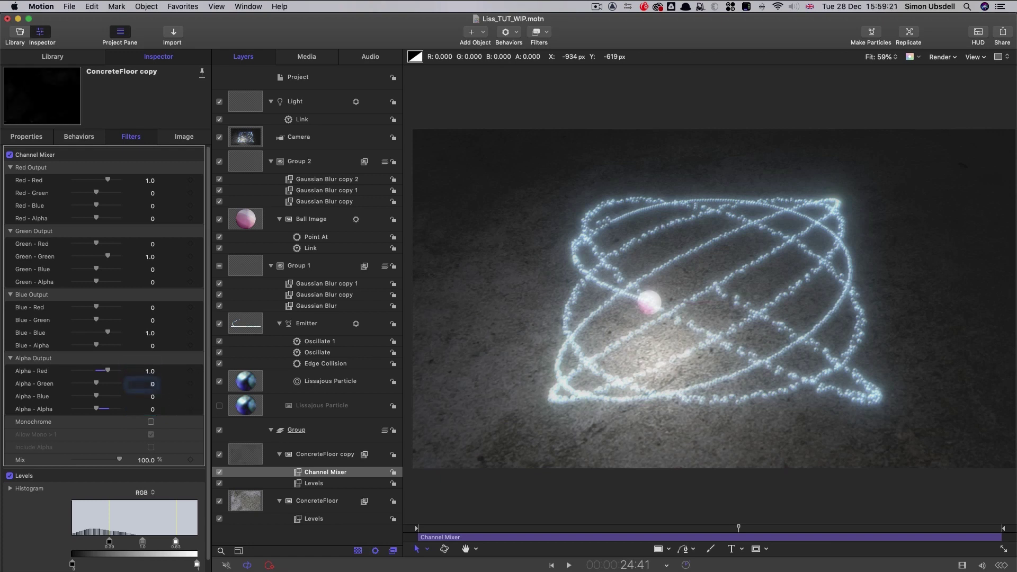
pyautogui.write('1.')
pyautogui.press('Tab')
pyautogui.write('1')
pyautogui.press('Return')
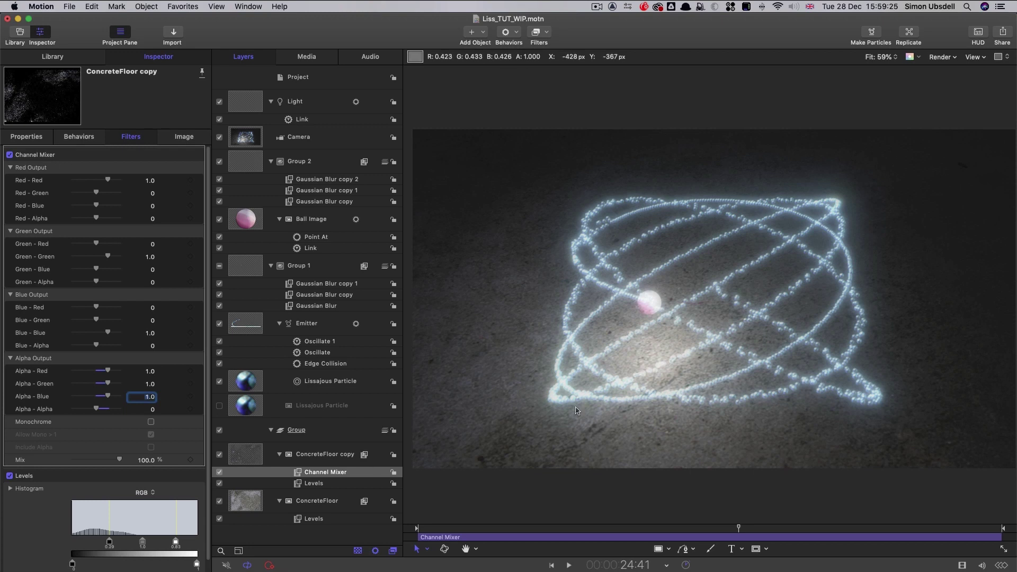
# Step: Darken the original ConcreteFloor by lowering its Levels output white point to about 0.52, and play back the result
pyautogui.click(301, 521)
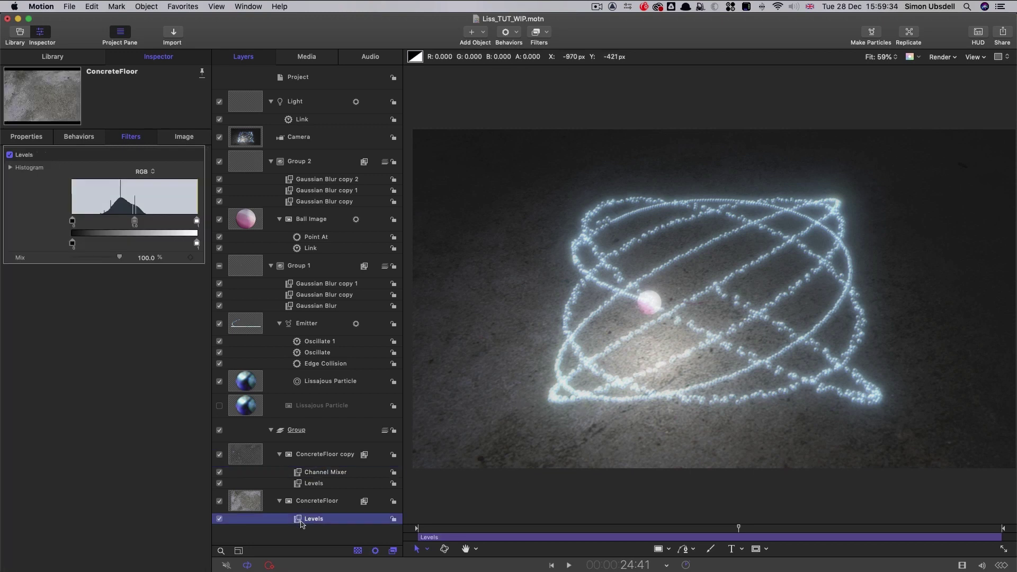
pyautogui.moveTo(197, 245); pyautogui.dragTo(139, 249)
pyautogui.moveTo(723, 527); pyautogui.dragTo(699, 531)
pyautogui.press('space')
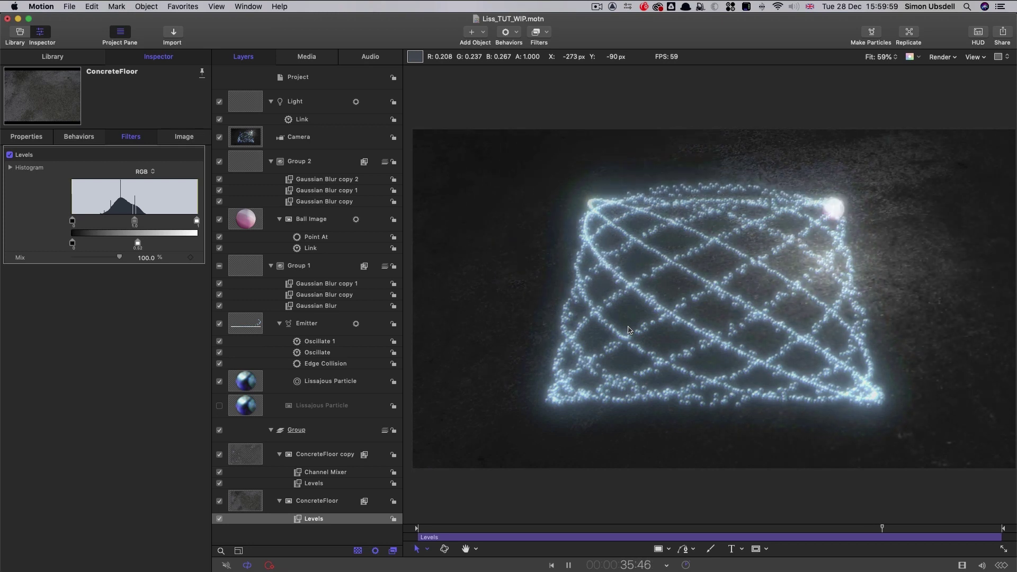
pyautogui.press('space')
# Step: Add a Levels color filter to the group containing both concrete floor layers
pyautogui.click(308, 432)
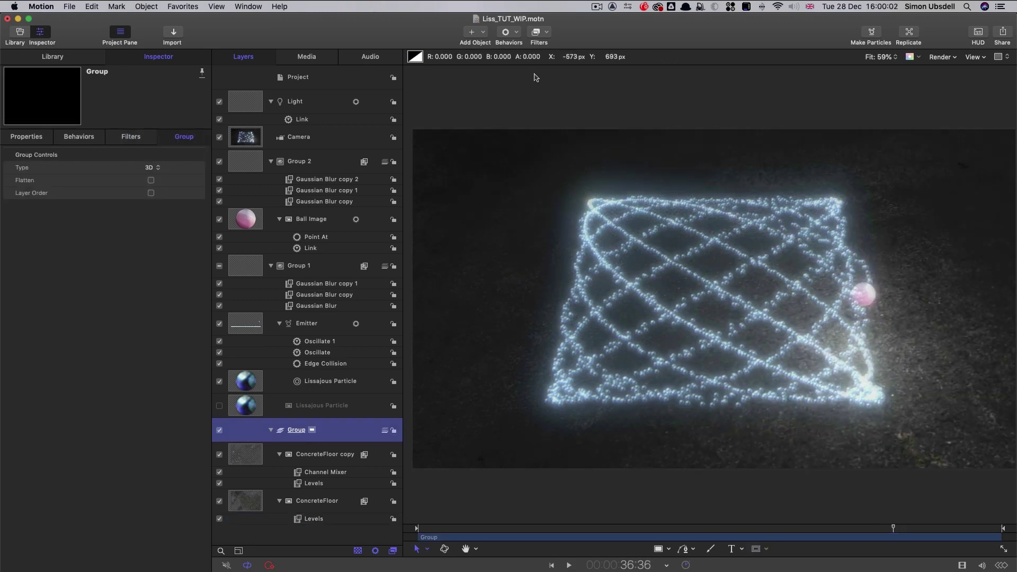
pyautogui.click(547, 35)
pyautogui.moveTo(609, 74)
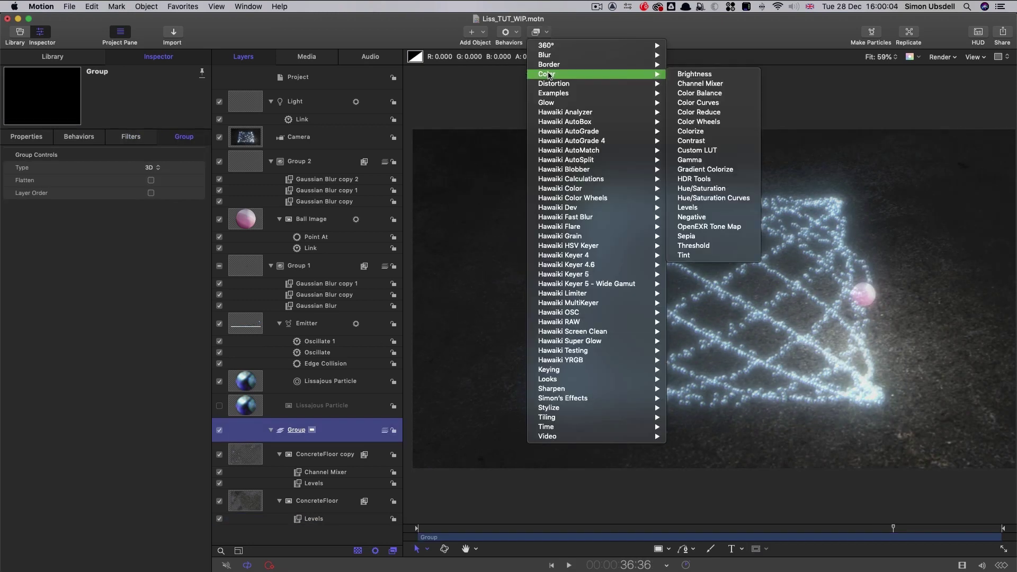
pyautogui.click(724, 210)
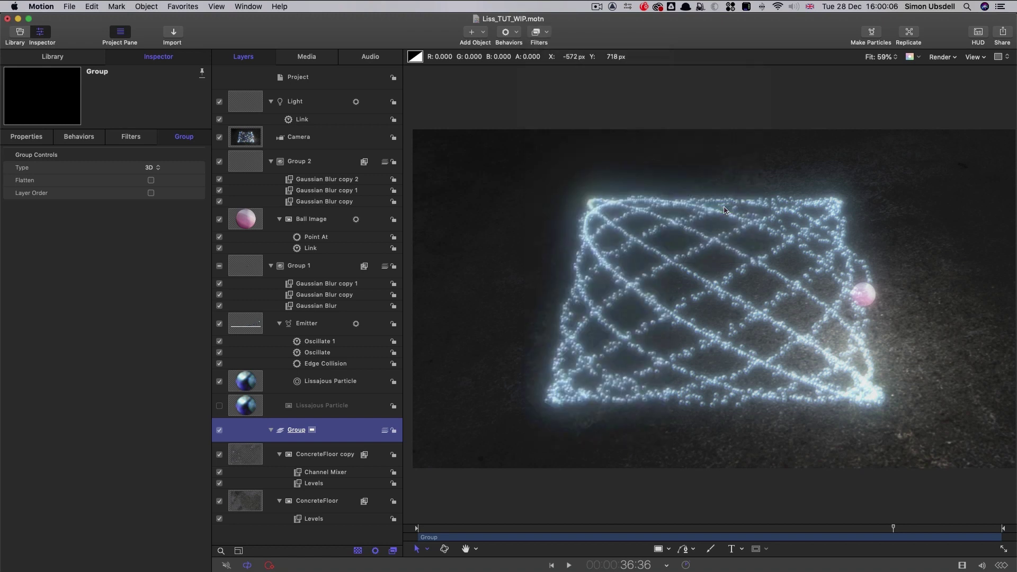
# Step: Lower the floor group's Levels output white point in the Blue channel to about 0.81, and preview the tint at another time
pyautogui.click(144, 172)
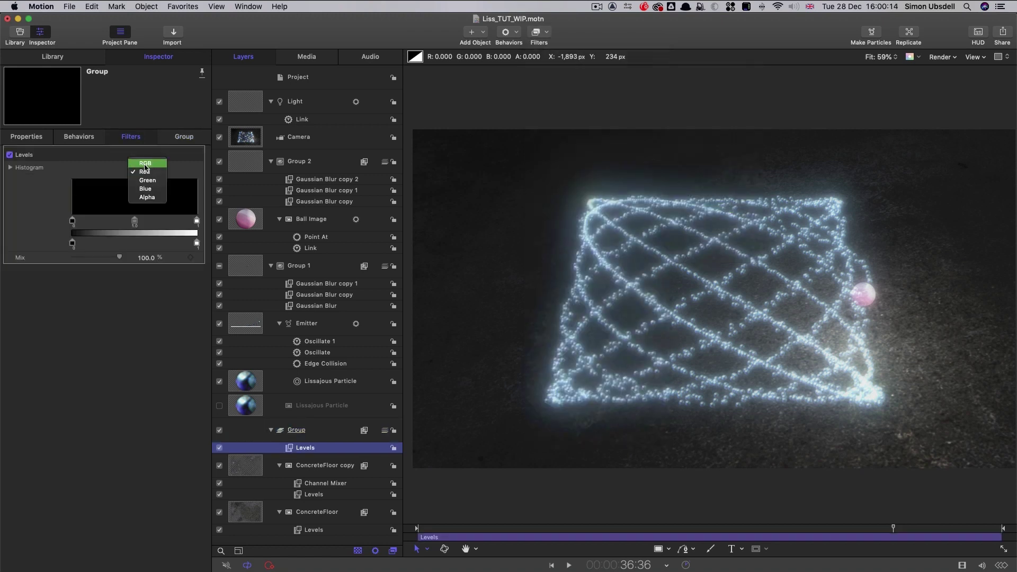
pyautogui.click(139, 173)
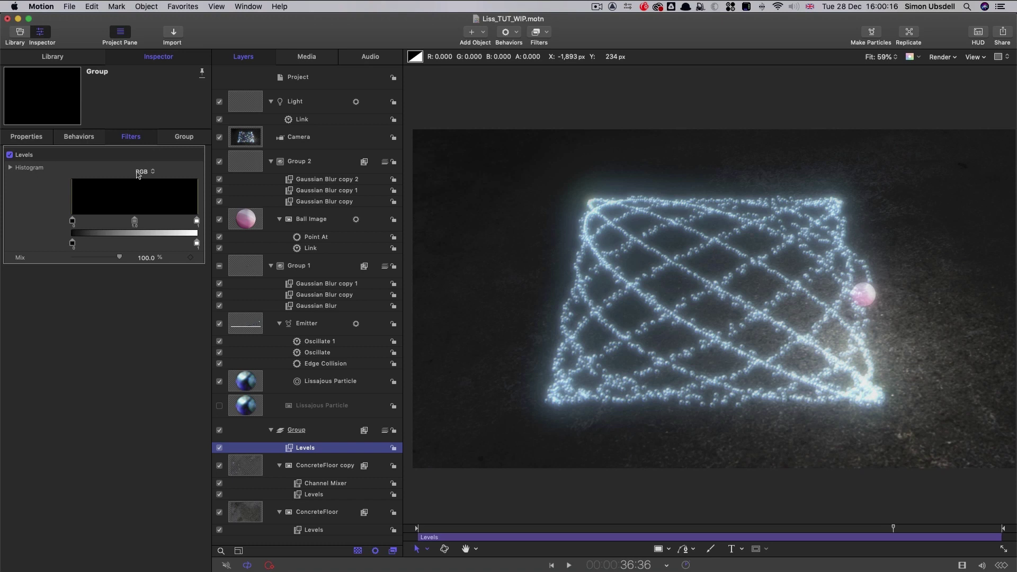
pyautogui.click(139, 174)
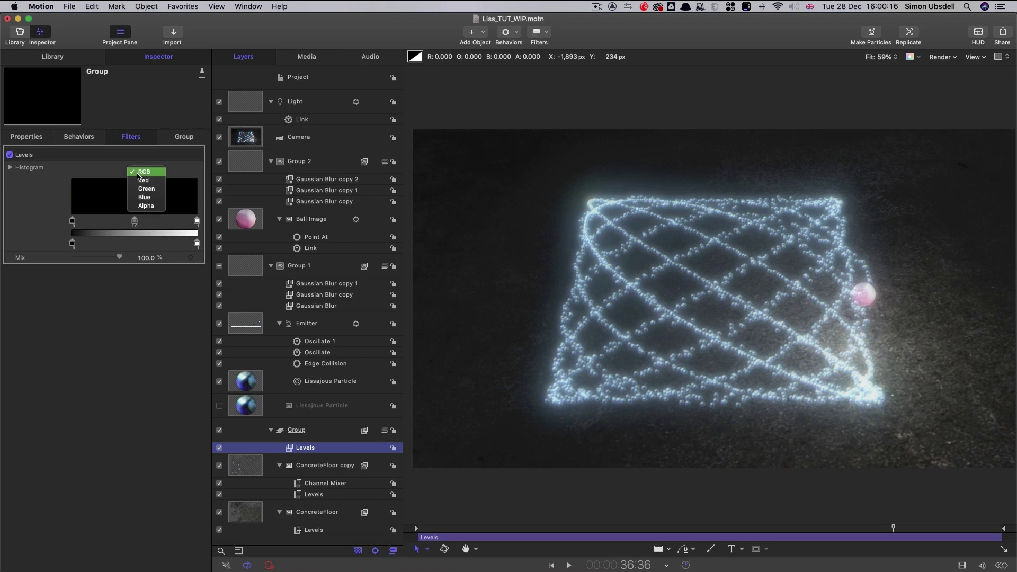
pyautogui.click(141, 197)
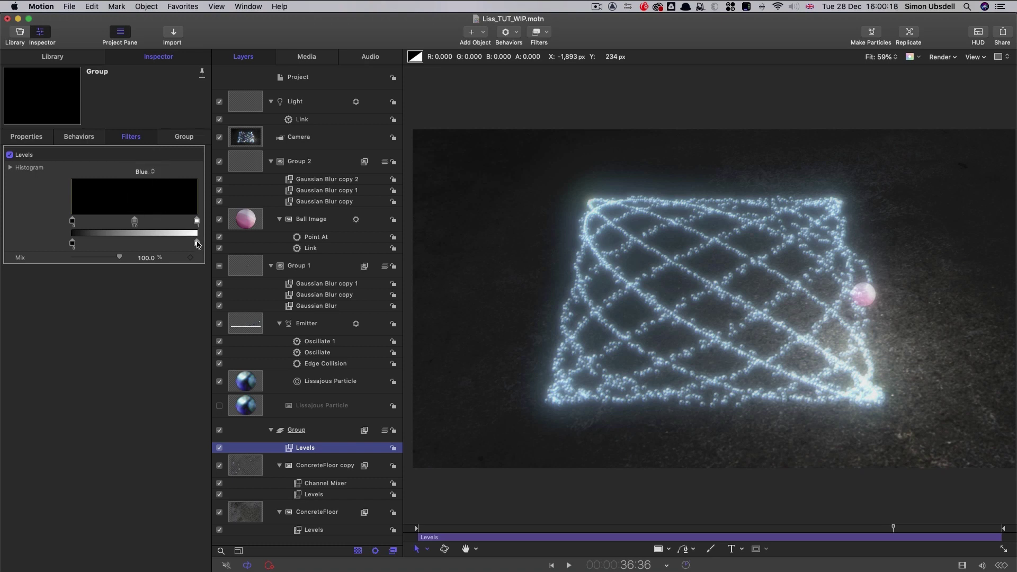
pyautogui.moveTo(197, 243); pyautogui.dragTo(174, 248)
pyautogui.moveTo(750, 528); pyautogui.dragTo(715, 532)
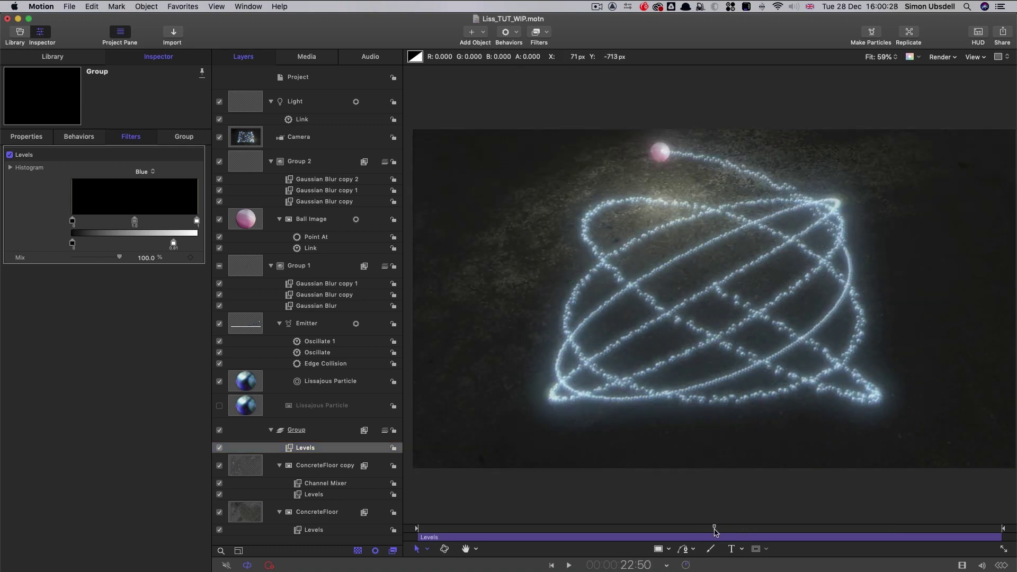
pyautogui.press('space')
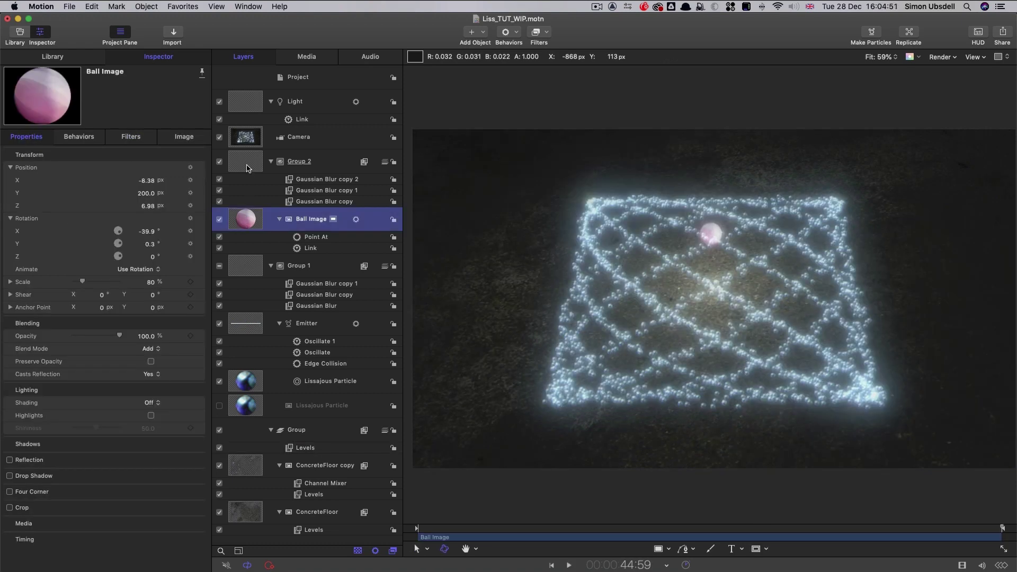
# Step: Add a Levels color filter to Ball Image and raise its contrast by bringing the input black and white points inward
pyautogui.click(248, 168)
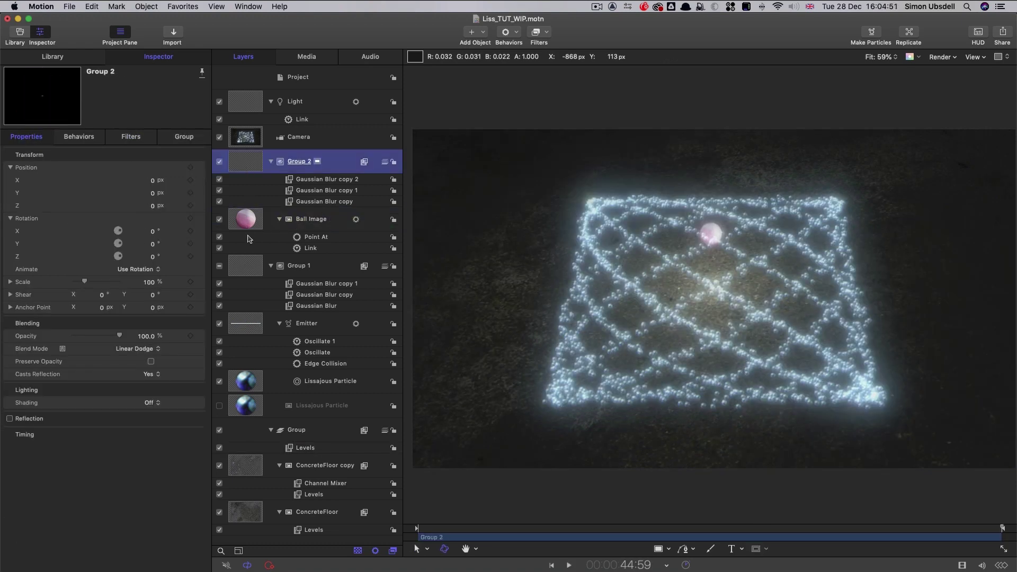
pyautogui.click(247, 218)
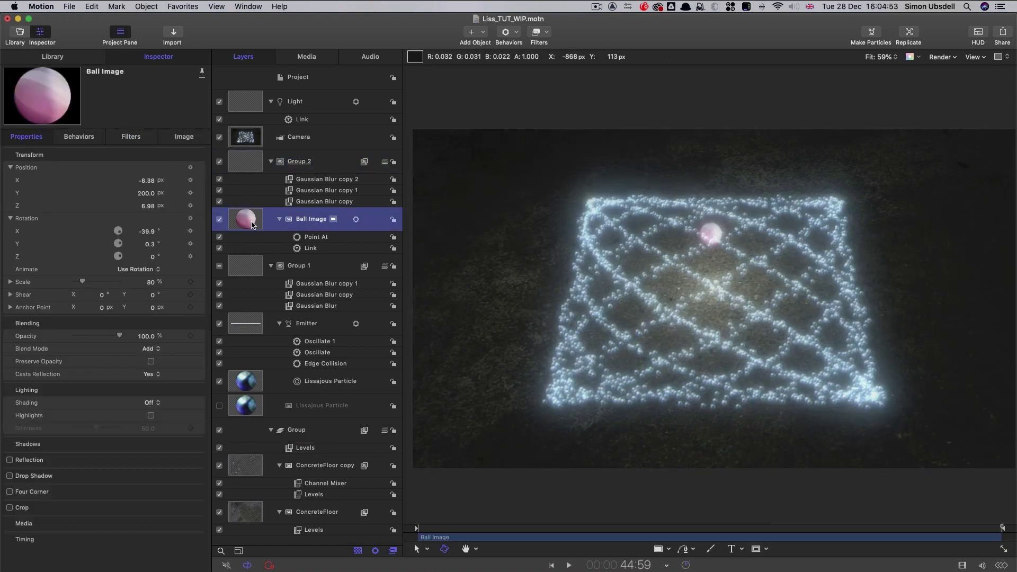
pyautogui.click(537, 31)
pyautogui.moveTo(551, 78)
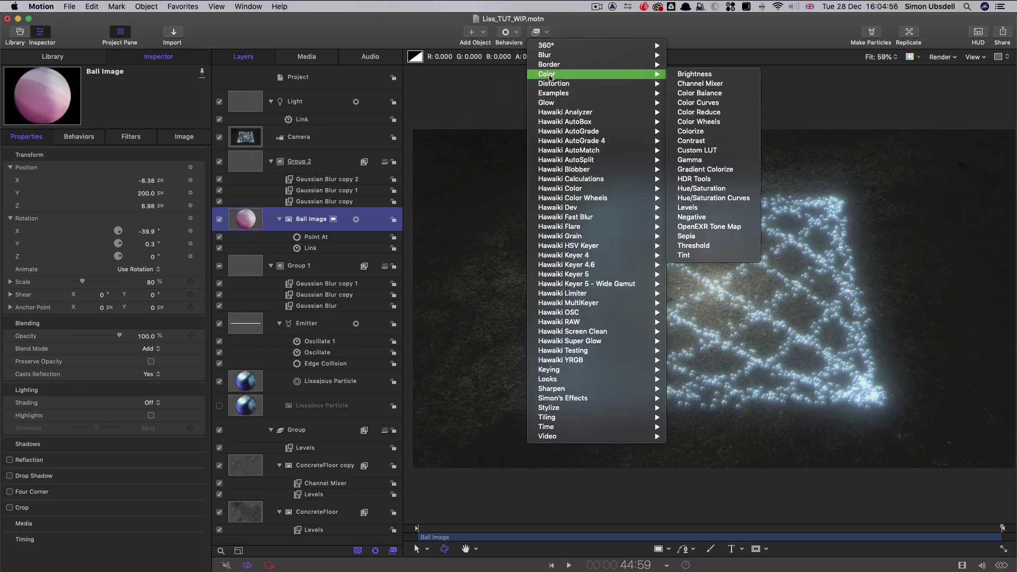
pyautogui.click(714, 212)
pyautogui.moveTo(197, 222); pyautogui.dragTo(153, 221)
pyautogui.moveTo(73, 222); pyautogui.dragTo(105, 221)
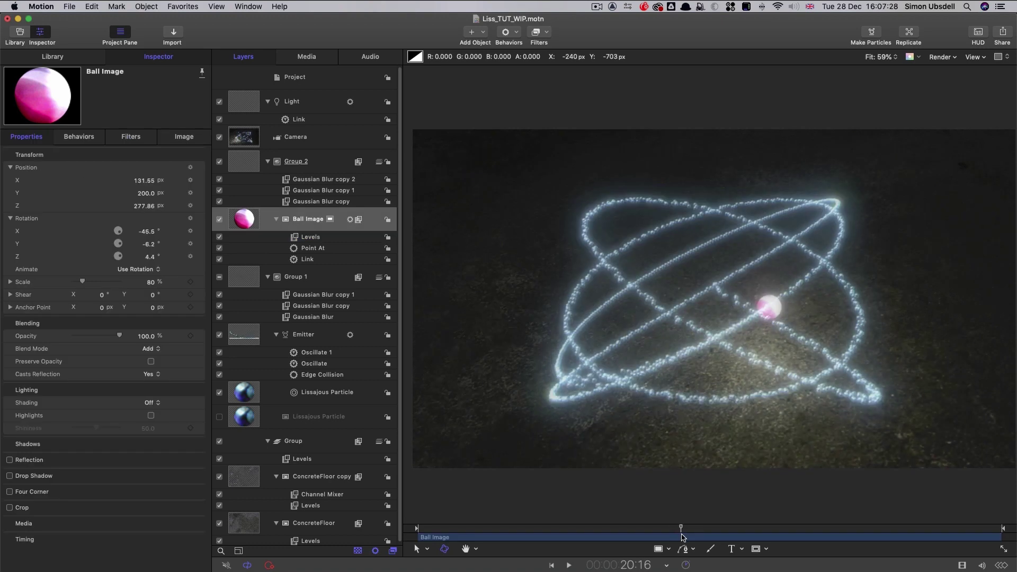
# Step: Add a Rate parameter behavior to Ball Image's Z rotation, set its Rate to -90°, and preview the spin
pyautogui.moveTo(678, 536); pyautogui.dragTo(677, 537)
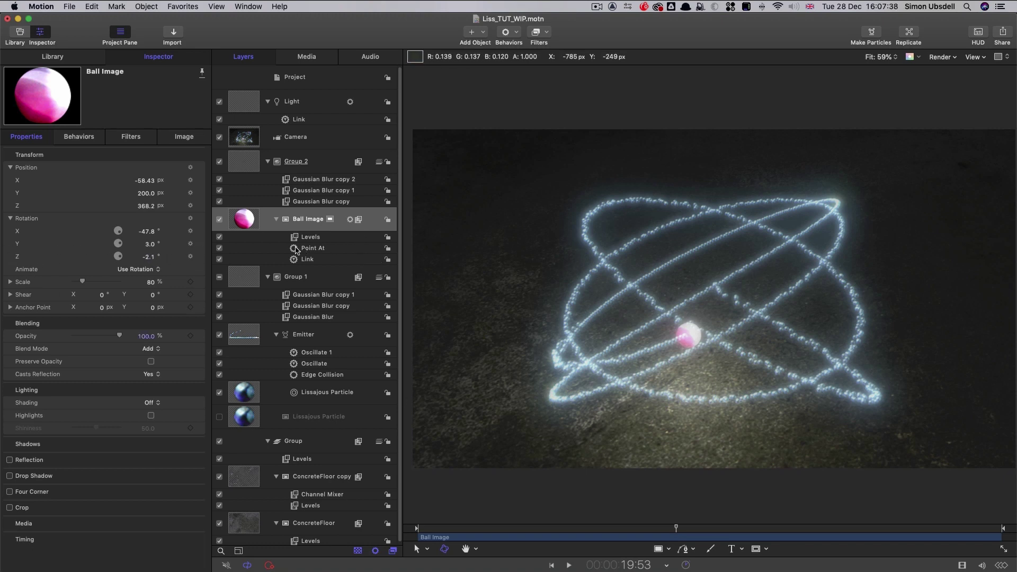
pyautogui.click(295, 249)
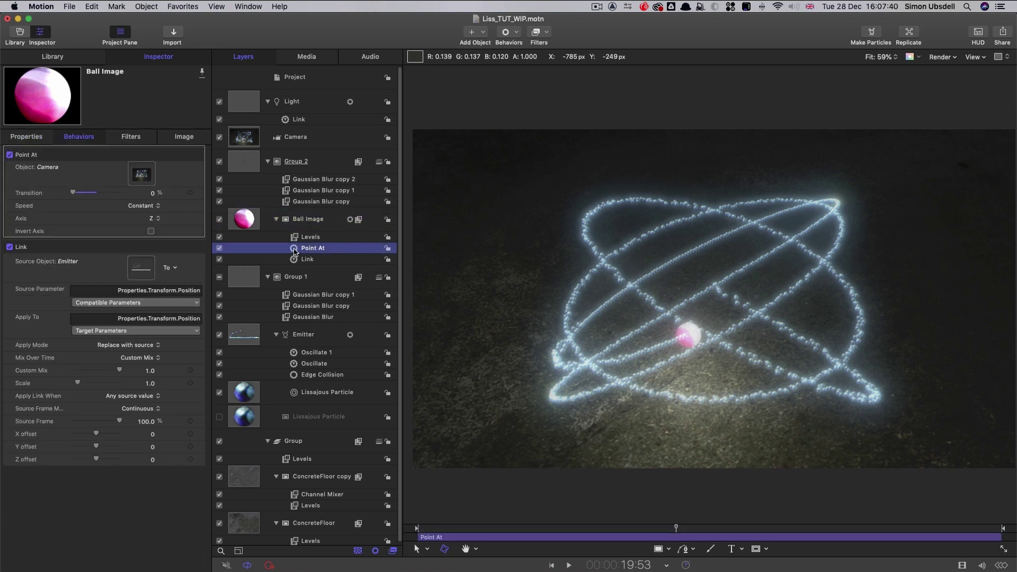
pyautogui.click(36, 136)
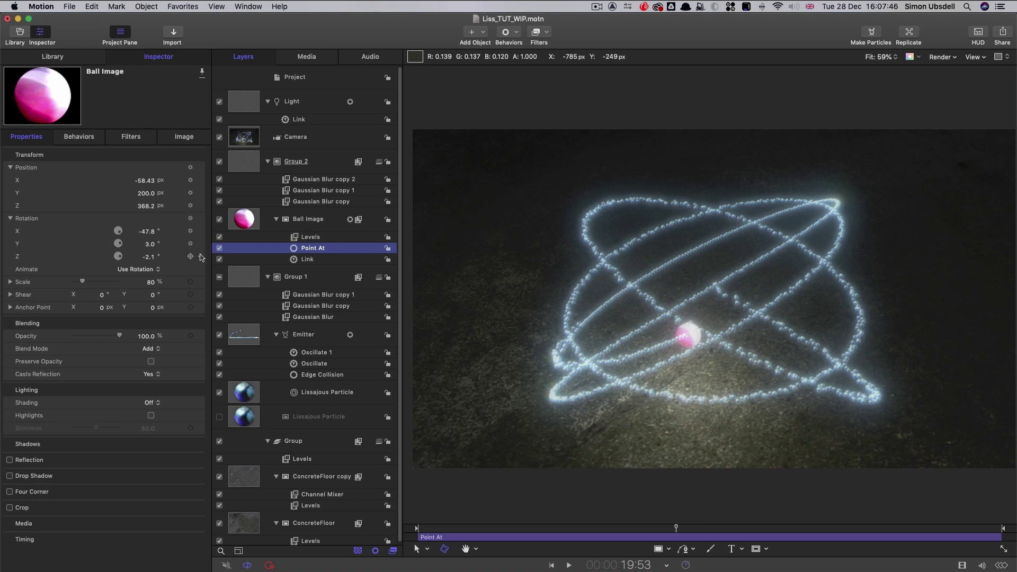
pyautogui.click(201, 257)
pyautogui.moveTo(245, 374)
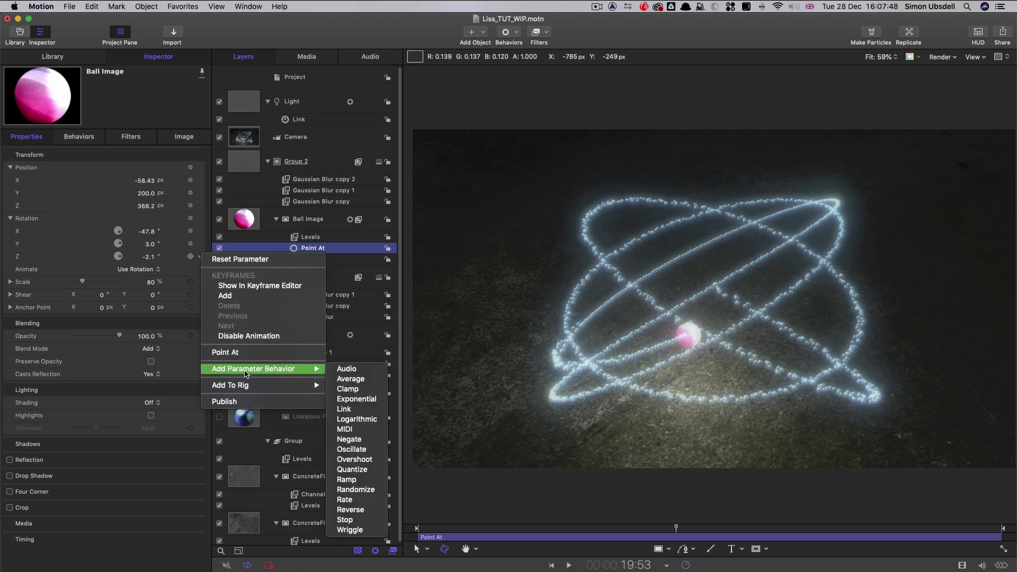
pyautogui.click(369, 500)
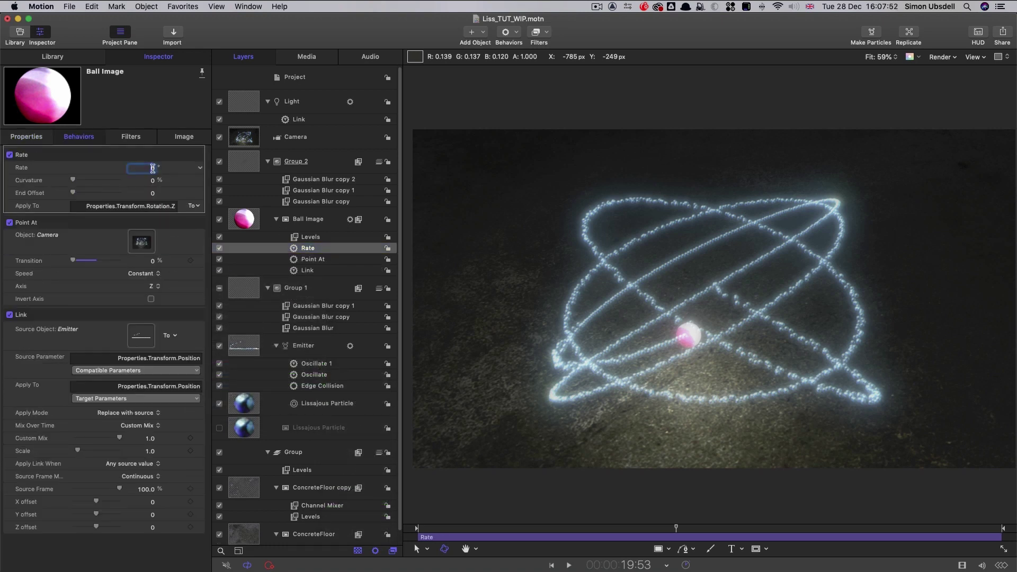
pyautogui.moveTo(675, 529); pyautogui.dragTo(743, 537)
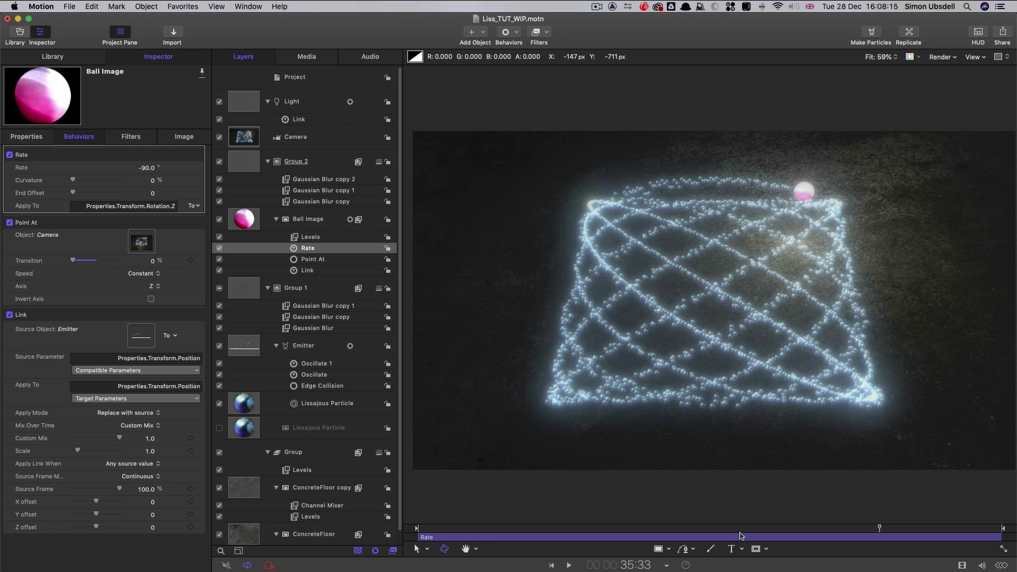
# Step: Keyframe the camera's Position Z and Rotation X at the first frame, and set them to 0 px and -75° at the last frame
pyautogui.click(246, 137)
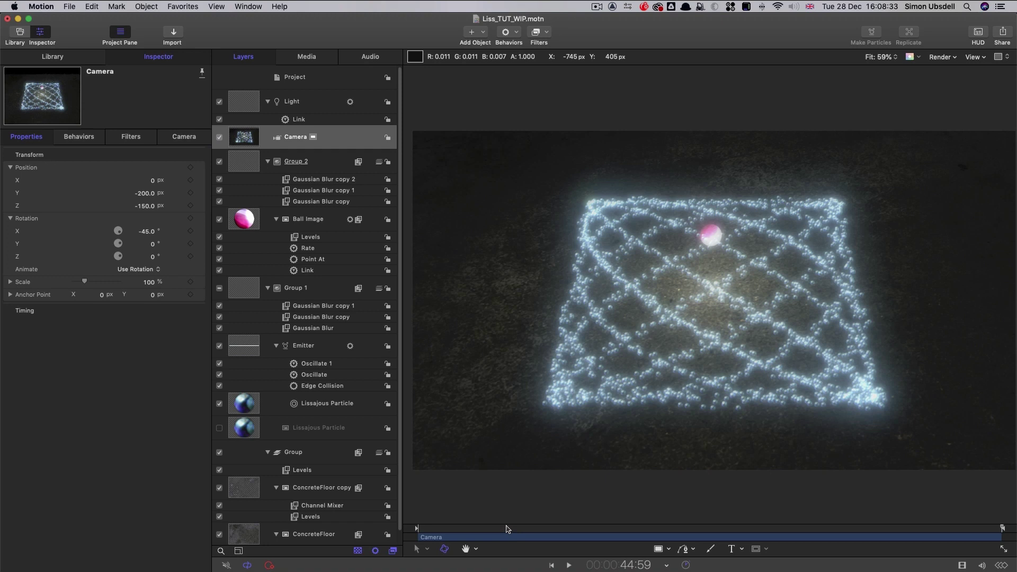
pyautogui.press('Home')
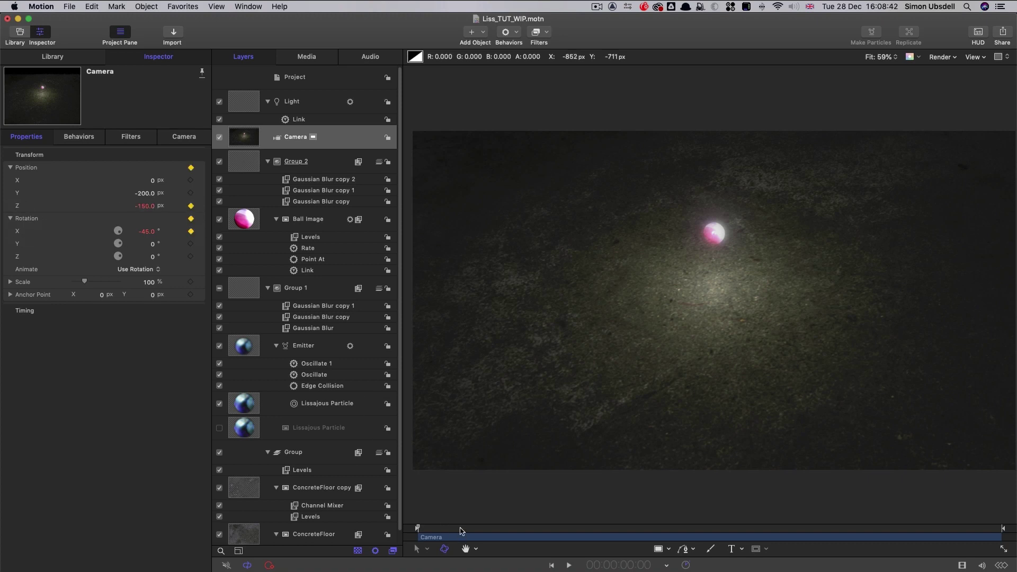
pyautogui.moveTo(460, 531); pyautogui.dragTo(1002, 528)
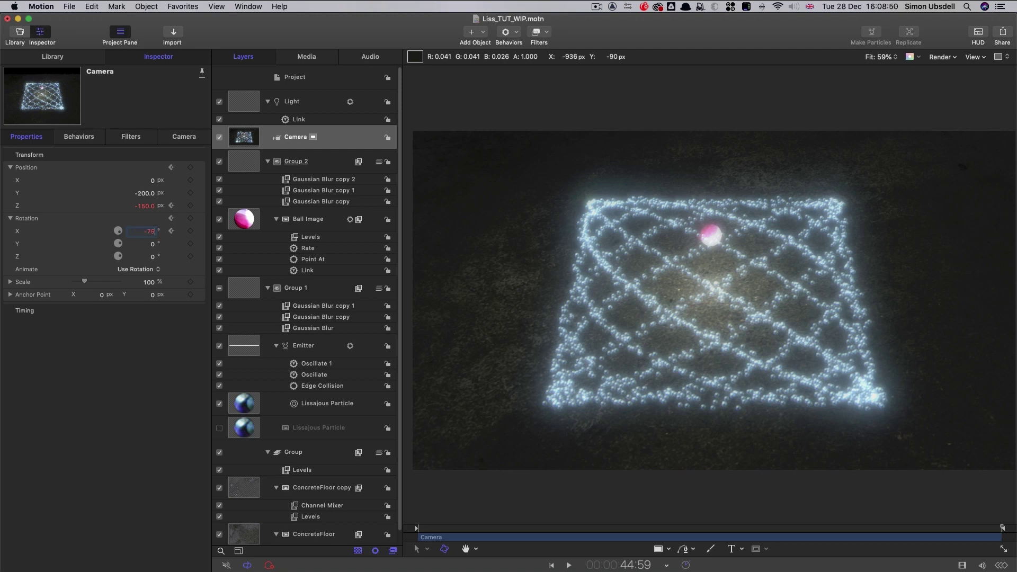
pyautogui.press('Return')
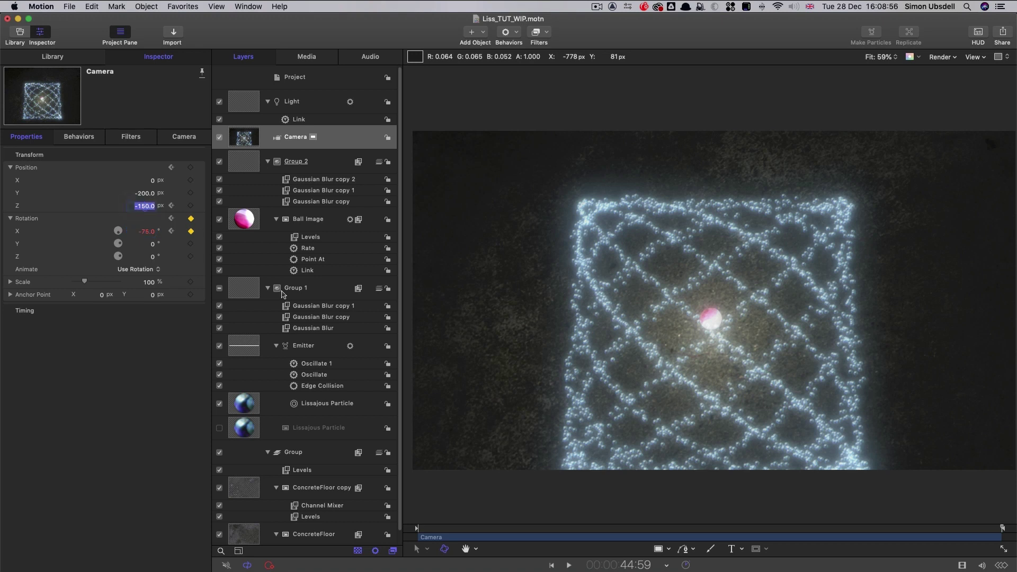
pyautogui.write('0')
pyautogui.press('Return')
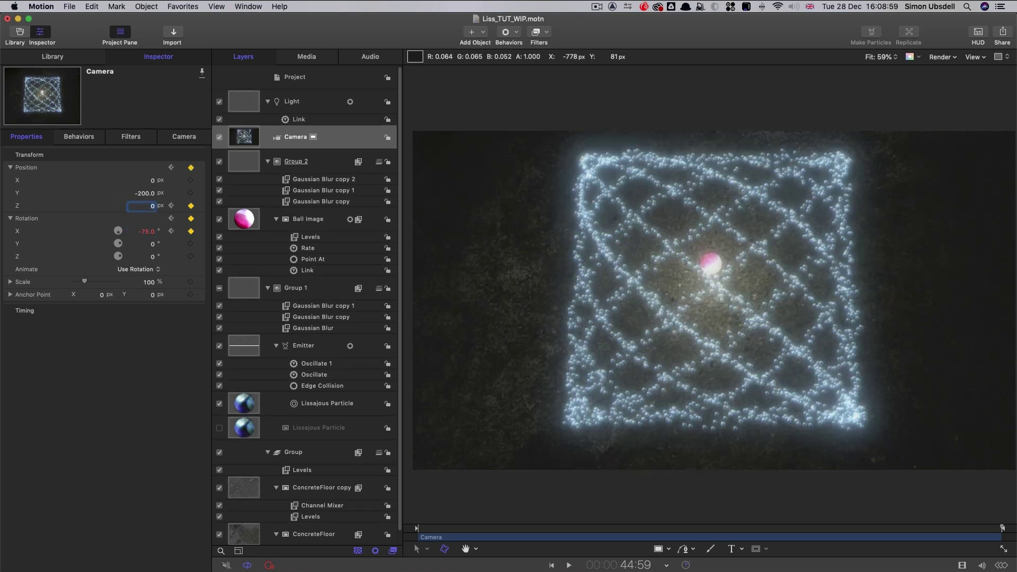
pyautogui.moveTo(461, 531); pyautogui.dragTo(1014, 554)
pyautogui.press('space')
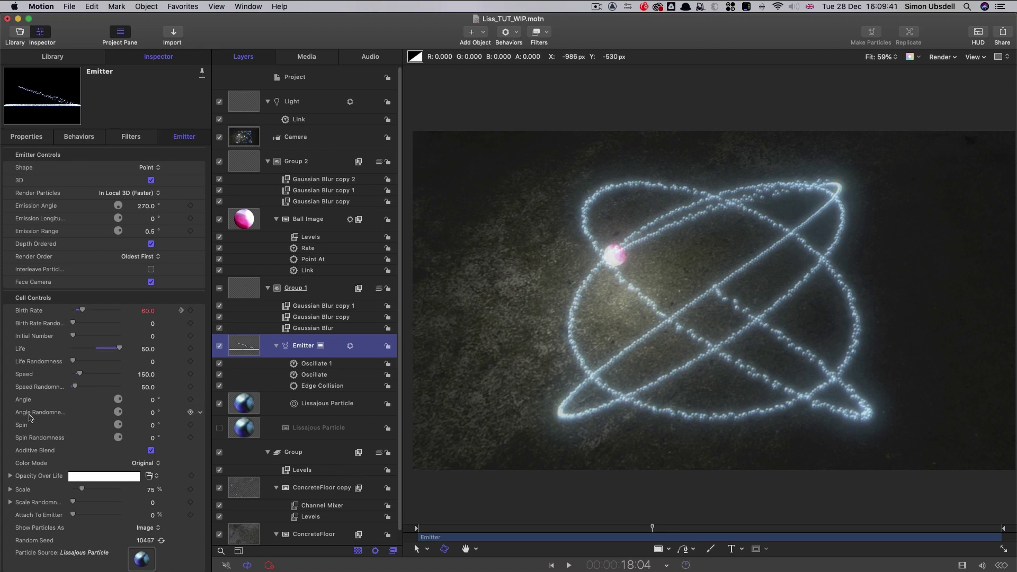
# Step: Set the Emitter's Angle Randomness to 360° and play back the particle trail
pyautogui.click(152, 413)
pyautogui.click(152, 412)
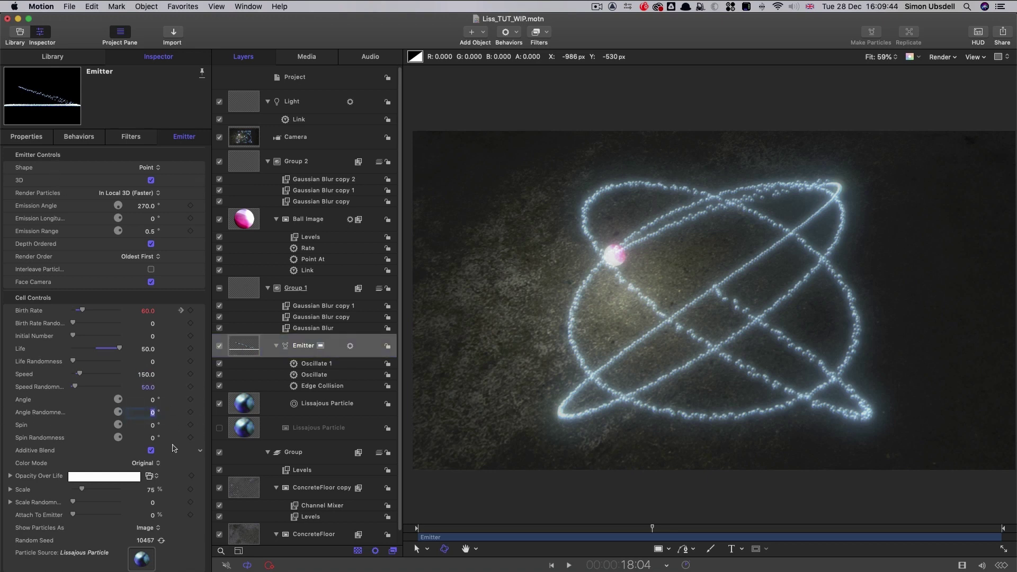
pyautogui.write('360')
pyautogui.press('Return')
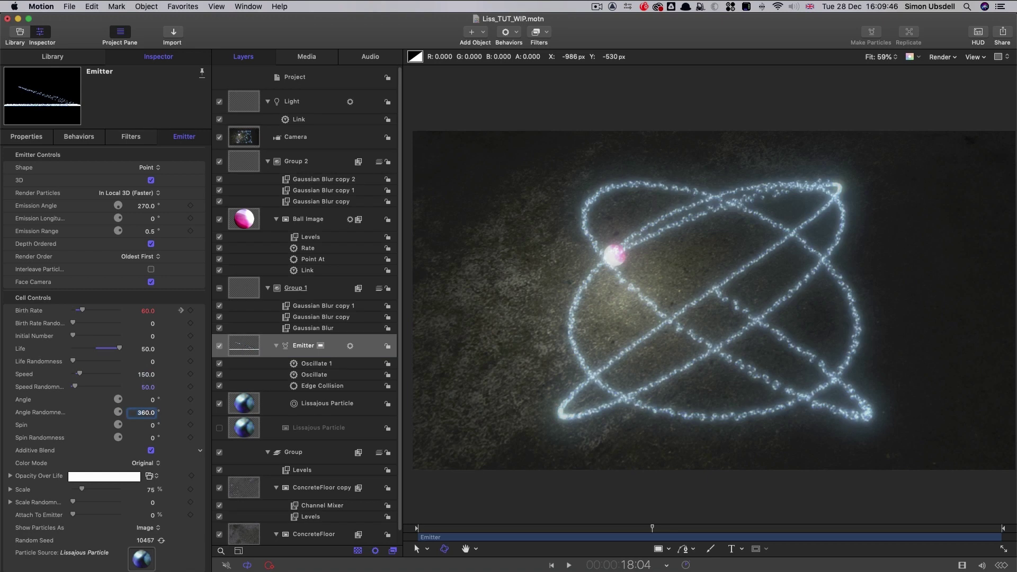
pyautogui.click(627, 528)
pyautogui.press('space')
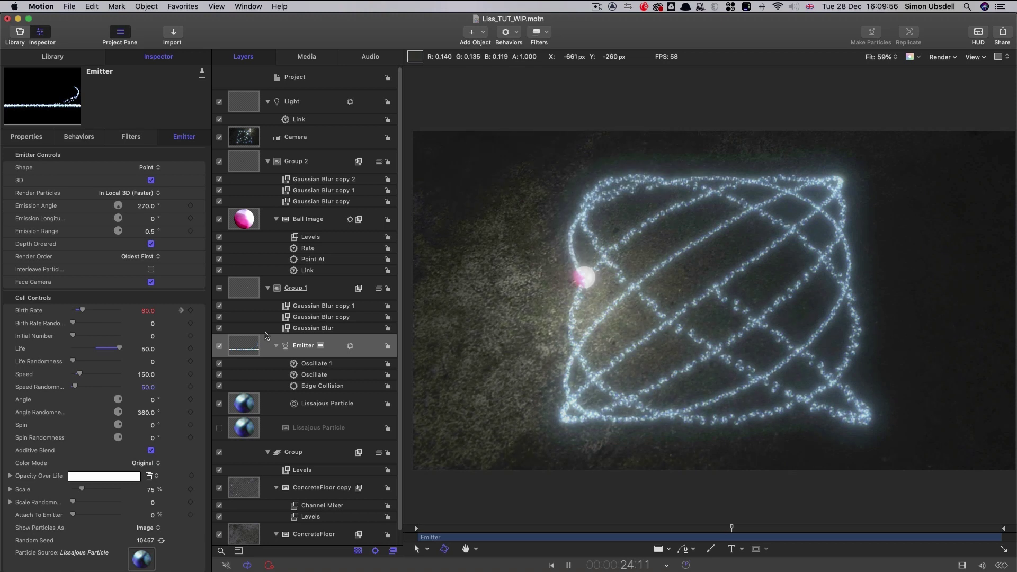
# Step: Compare the particle look with the Emitter's Angle Randomness at 0° during playback, and restore it to 360°
pyautogui.click(147, 413)
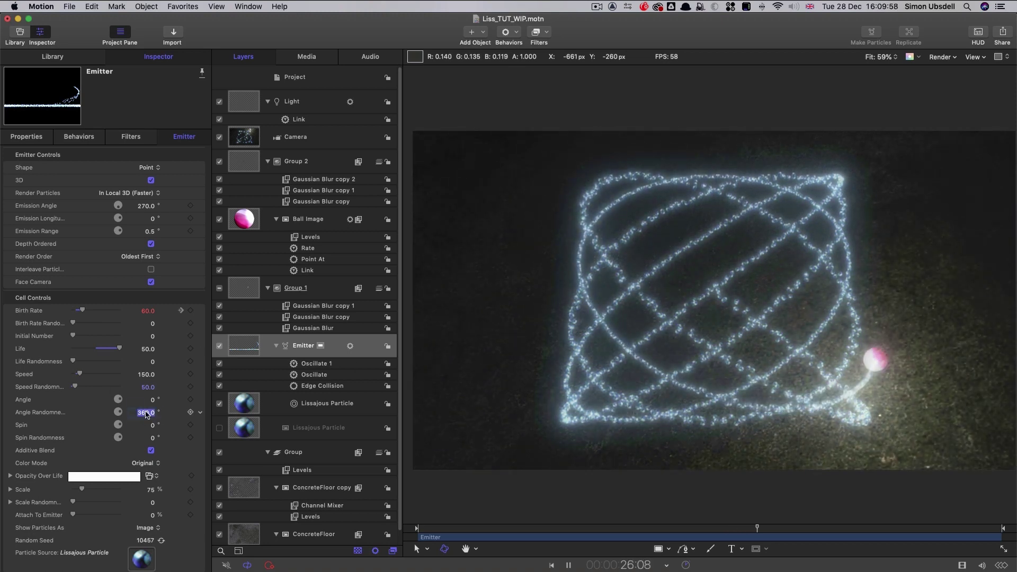
pyautogui.write('0')
pyautogui.press('Return')
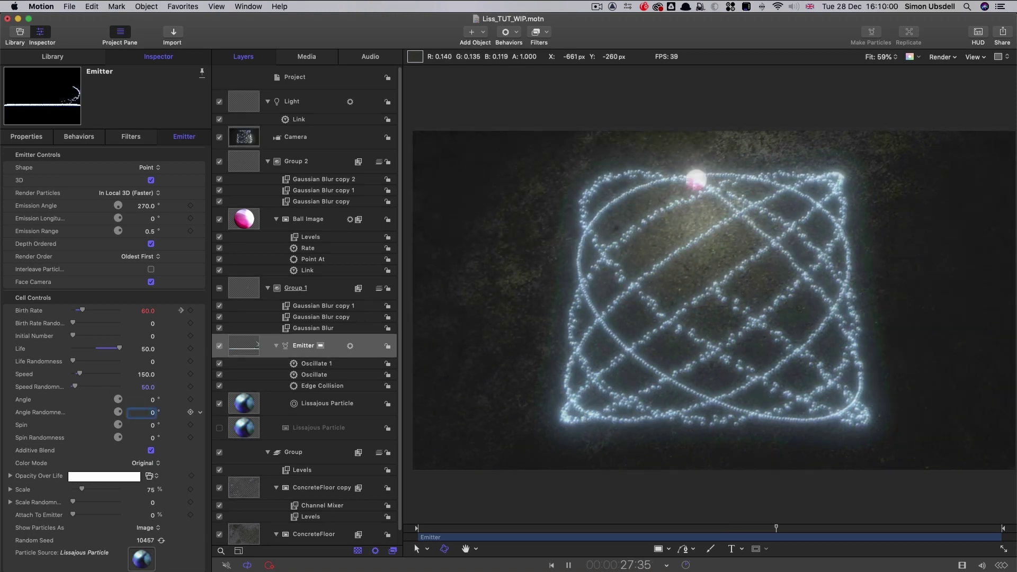
pyautogui.write('360')
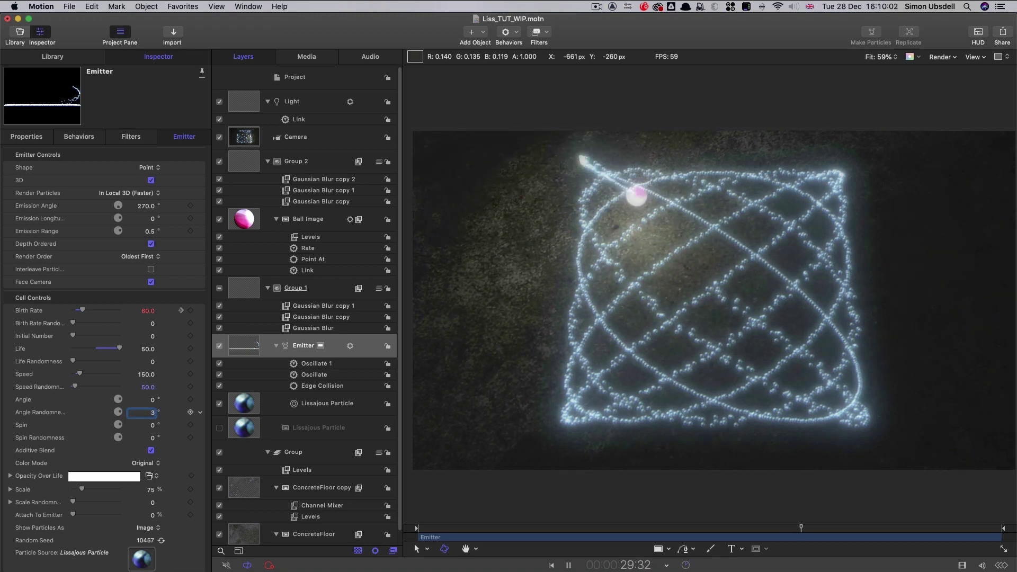